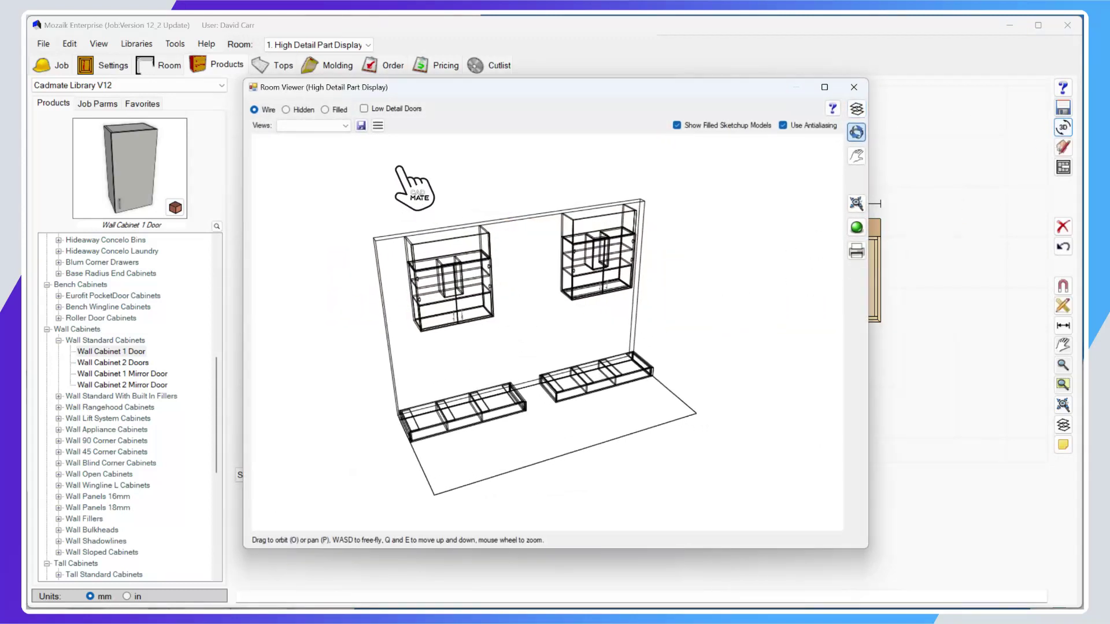
# Show the room's 3D view as filled and examine the two toe bases up close
pyautogui.click(324, 109)
pyautogui.scroll(5, 489, 381)
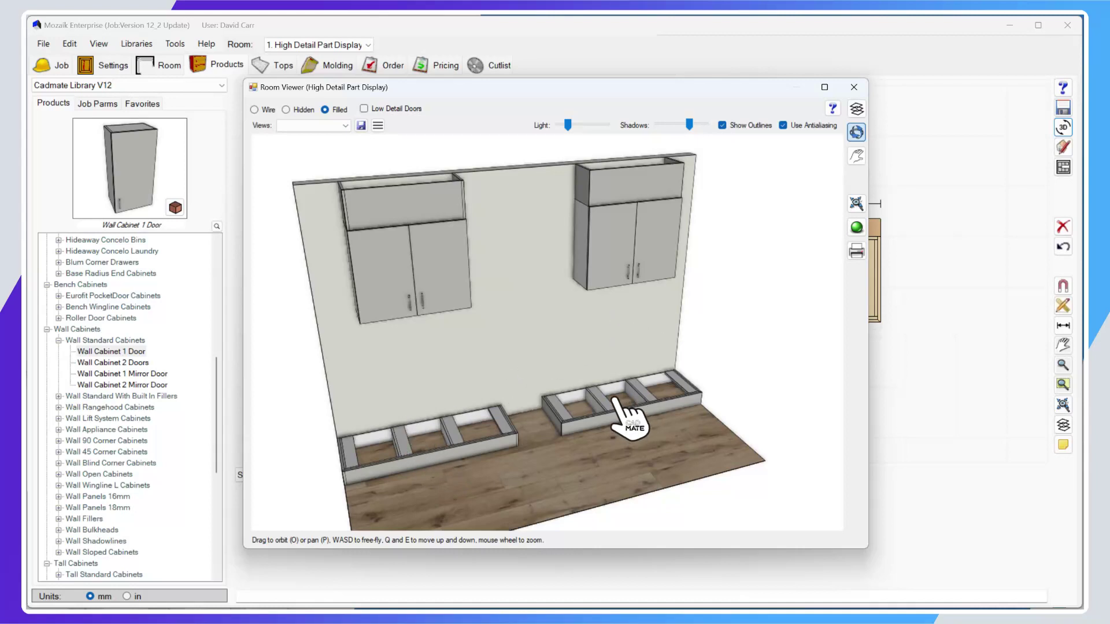
pyautogui.scroll(5, 578, 419)
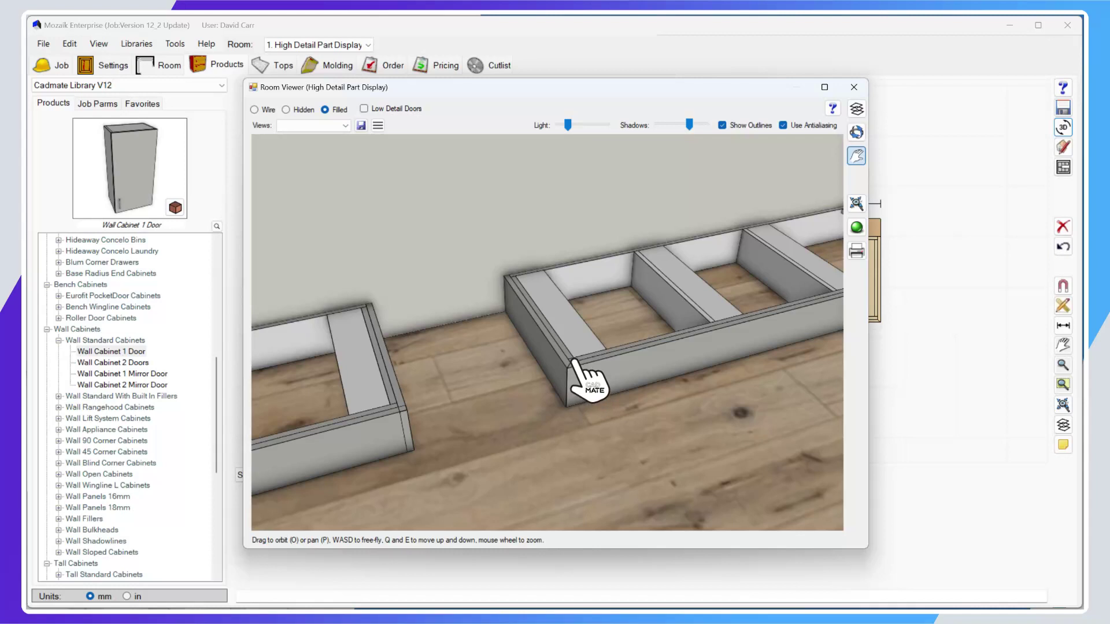
pyautogui.click(854, 88)
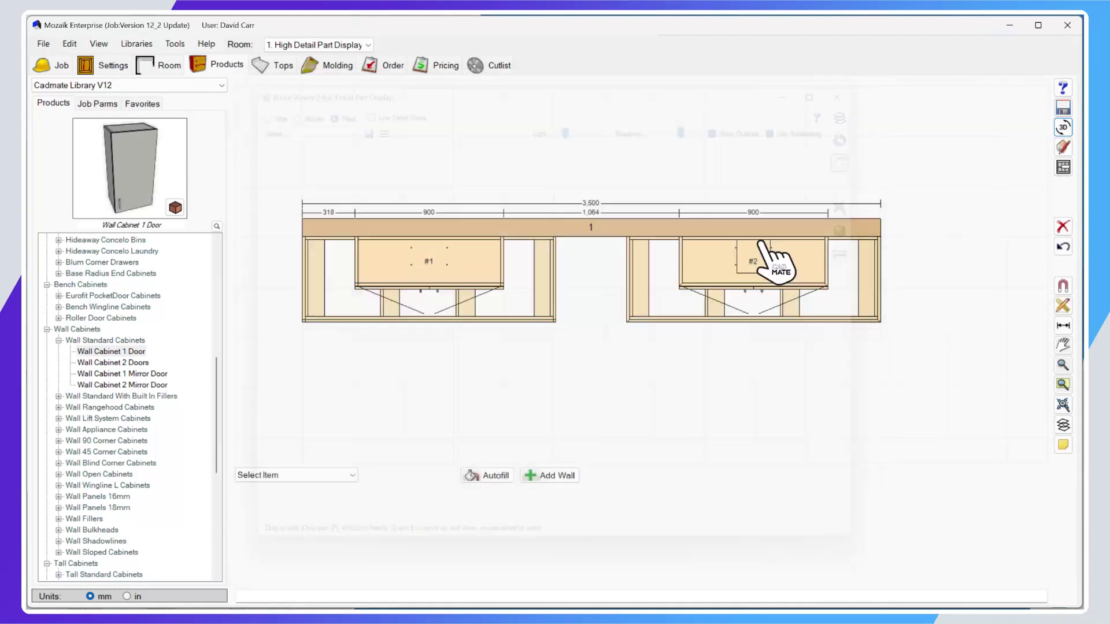
# Open the parts list of the toe base under cabinet #2 and review the Kick Face part's High Detail setting
pyautogui.doubleClick(671, 303)
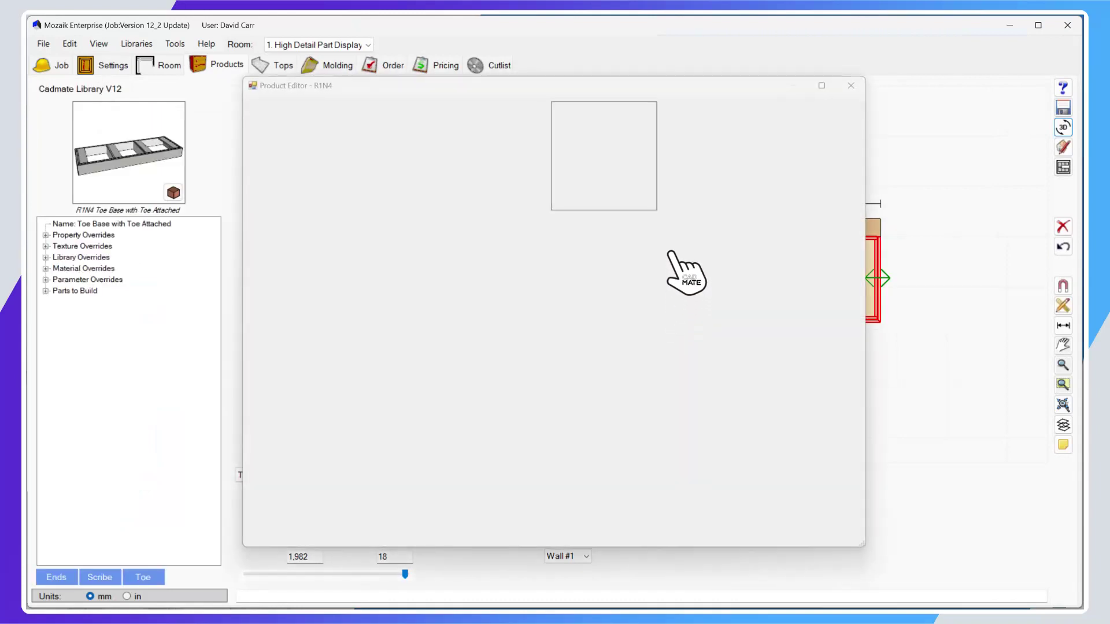
pyautogui.click(587, 228)
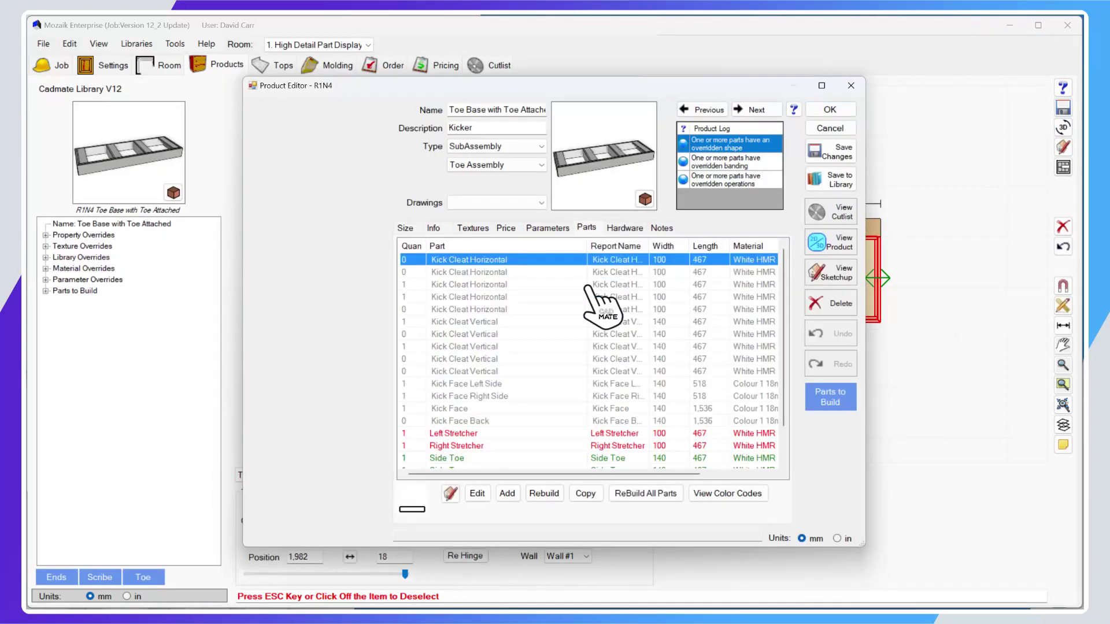
pyautogui.scroll(-1, 506, 442)
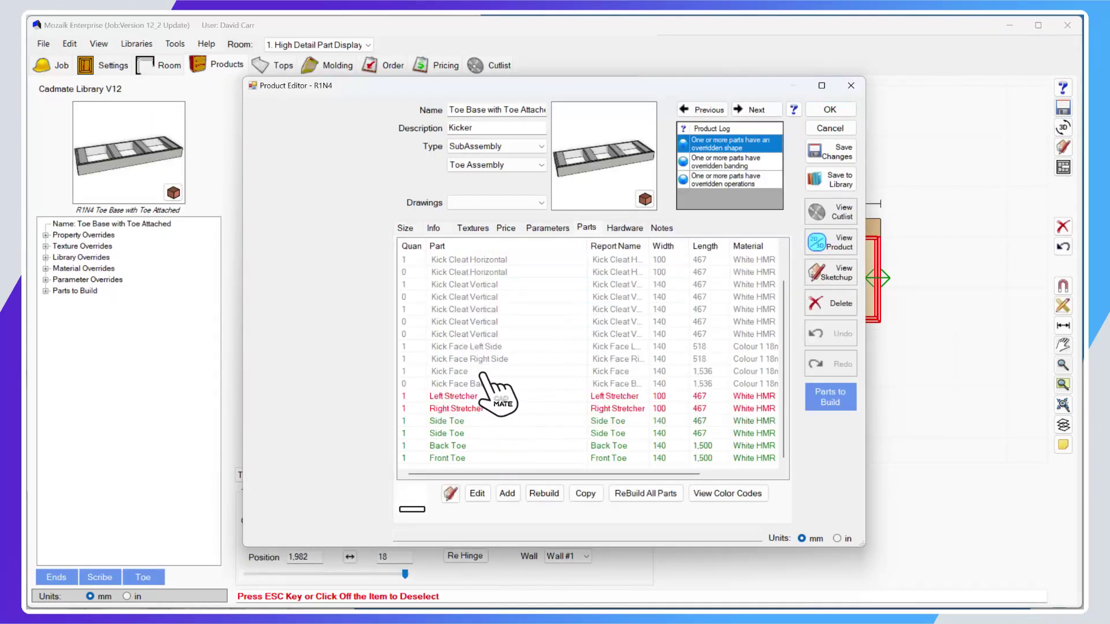
pyautogui.click(484, 372)
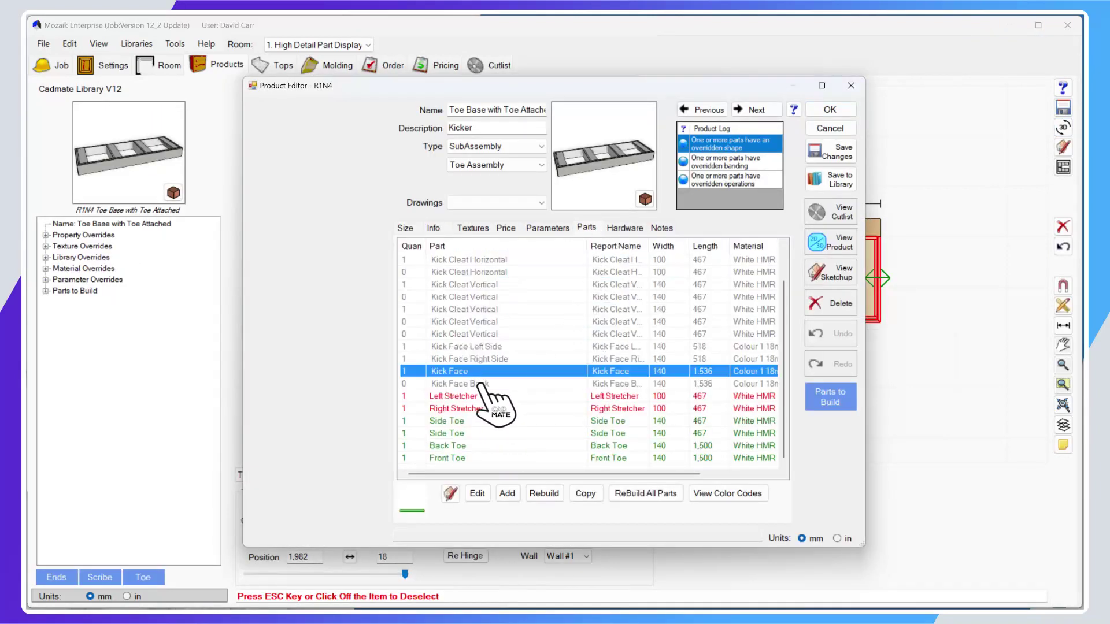
pyautogui.click(486, 494)
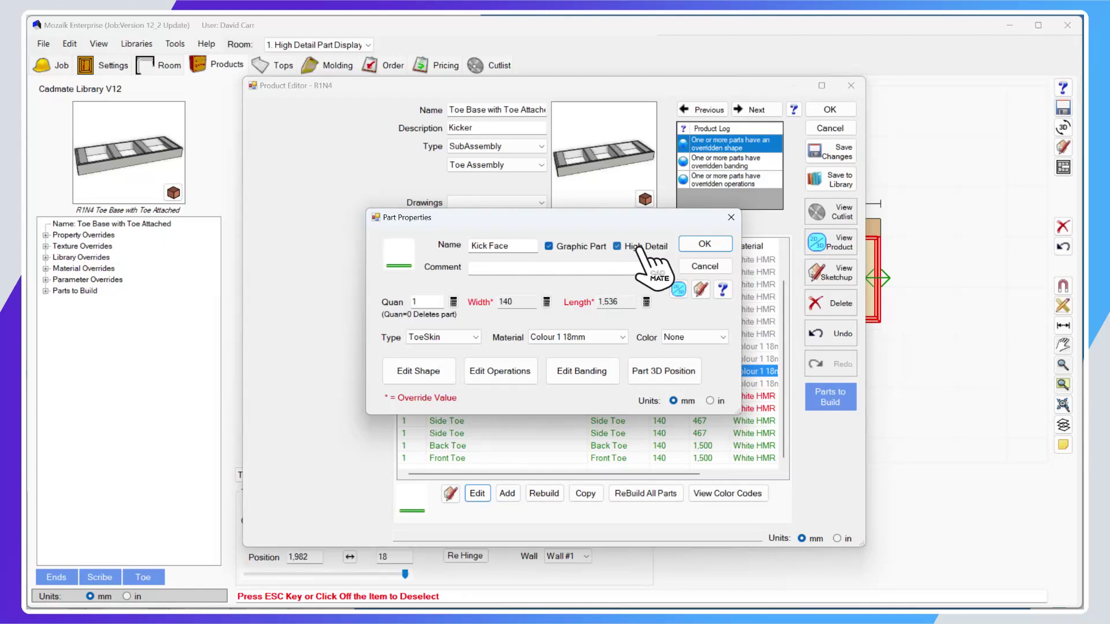
pyautogui.click(706, 245)
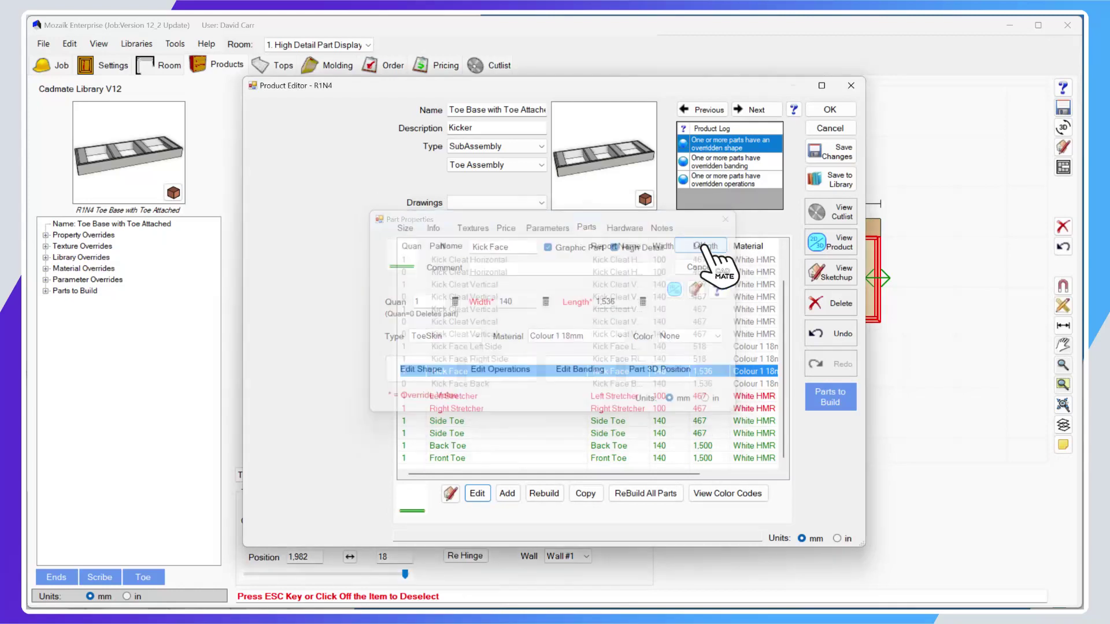
# View the toe base in 3D, check the High Detail option in its product layers, and close its editor
pyautogui.click(839, 246)
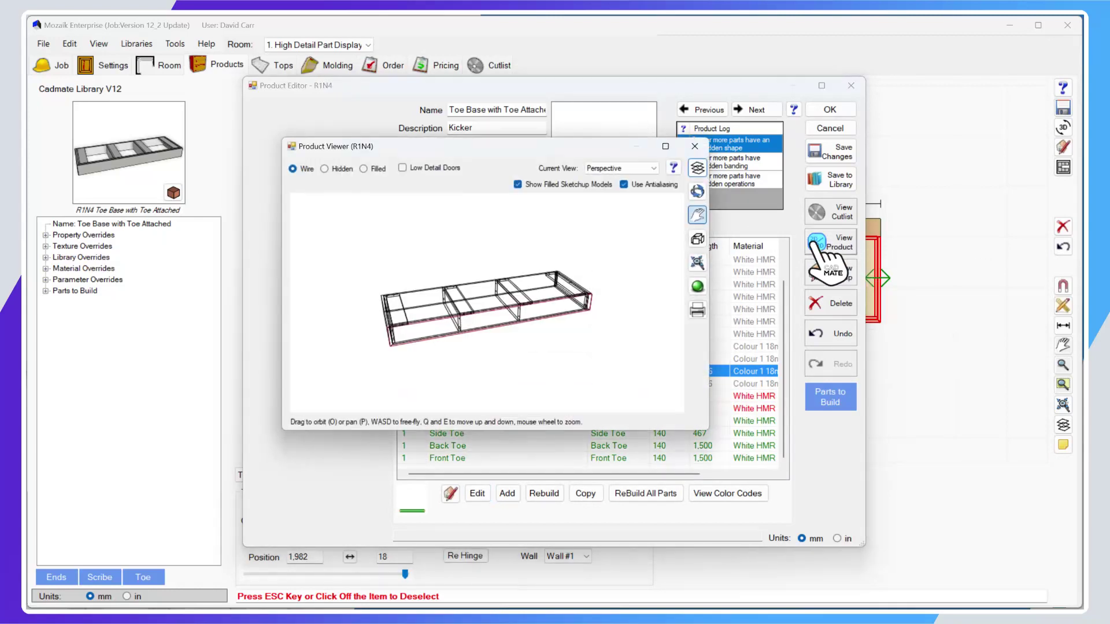
pyautogui.click(697, 168)
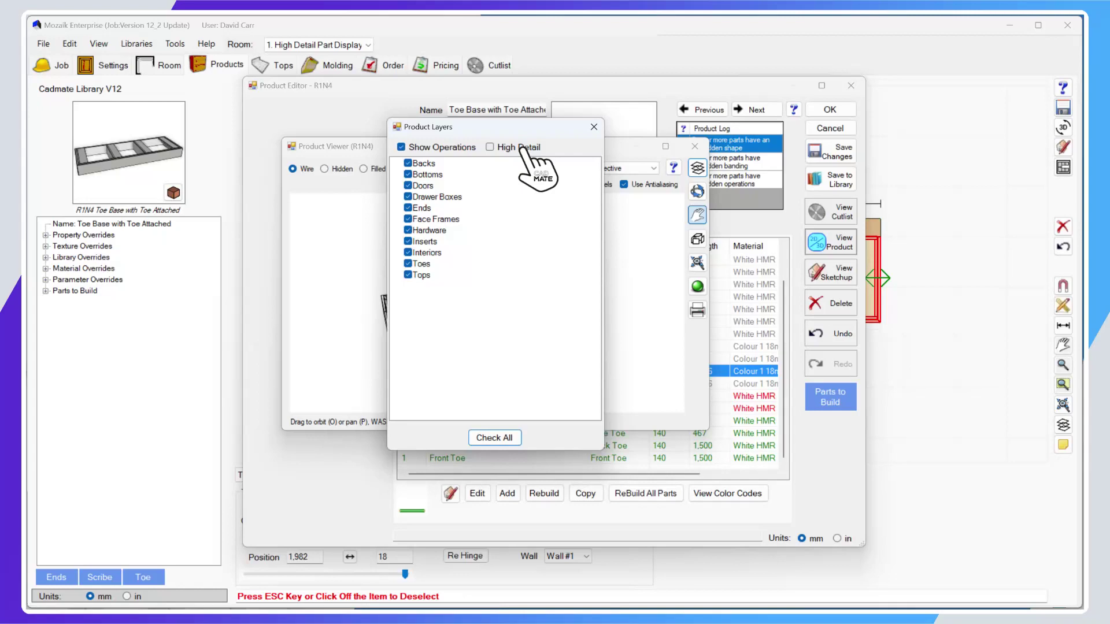
pyautogui.click(594, 127)
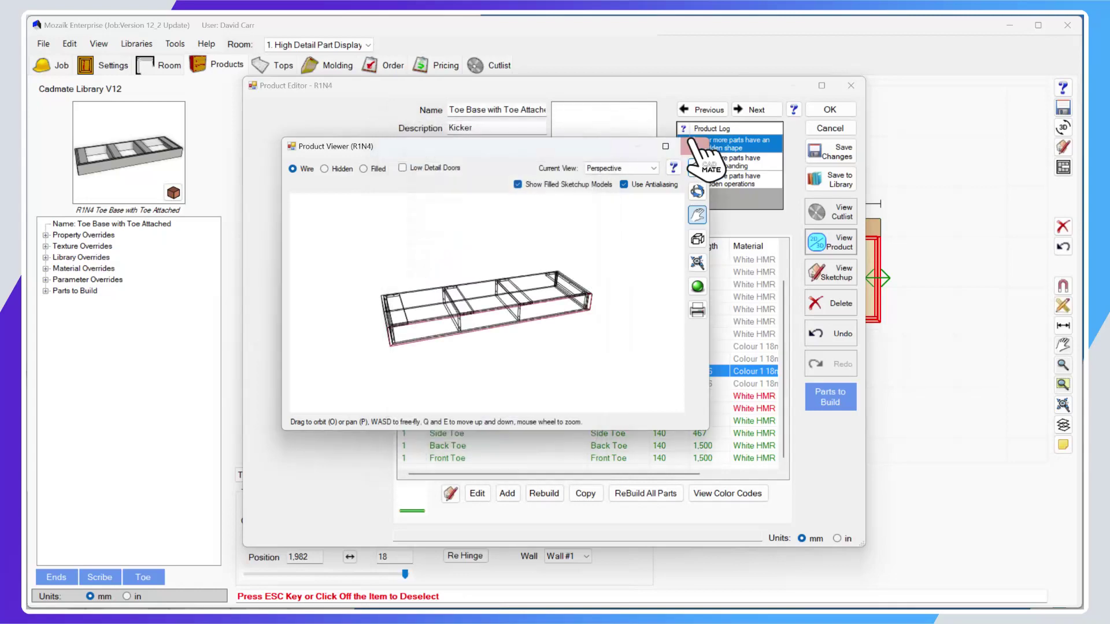
pyautogui.click(695, 146)
pyautogui.click(829, 110)
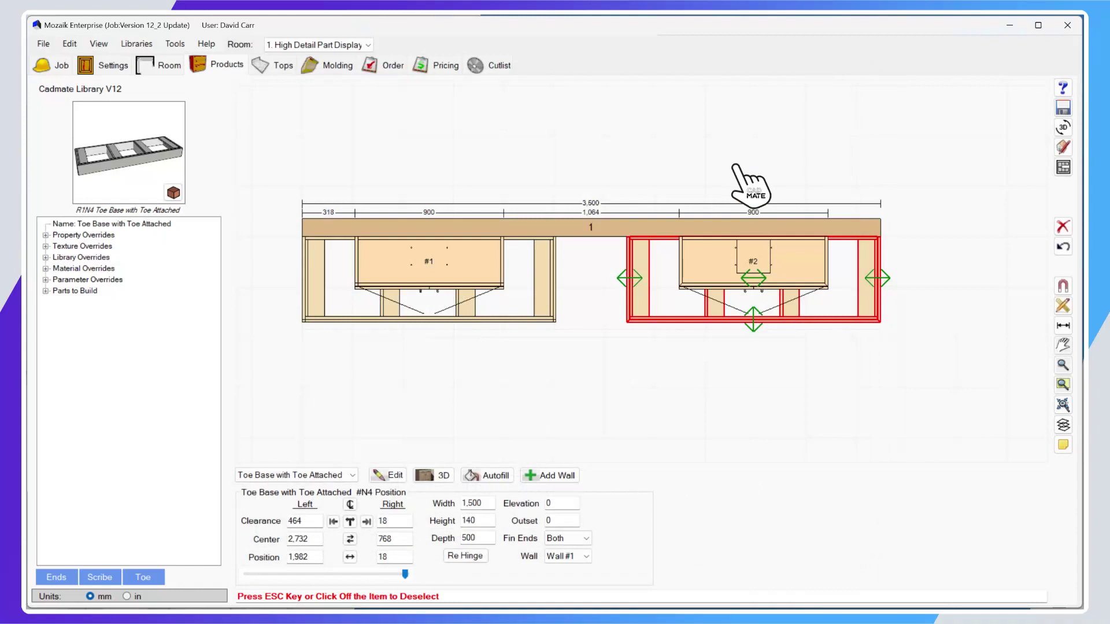
# Open the wall bulkhead above cabinet #2 and inspect its corner joint in a filled 3D view
pyautogui.click(746, 280)
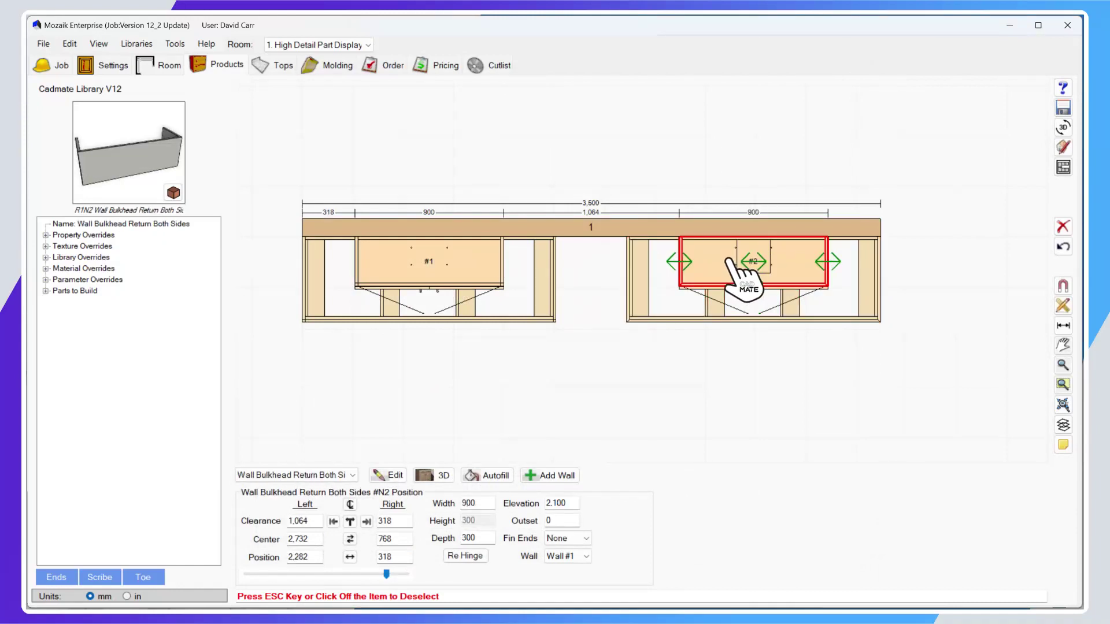
pyautogui.doubleClick(746, 278)
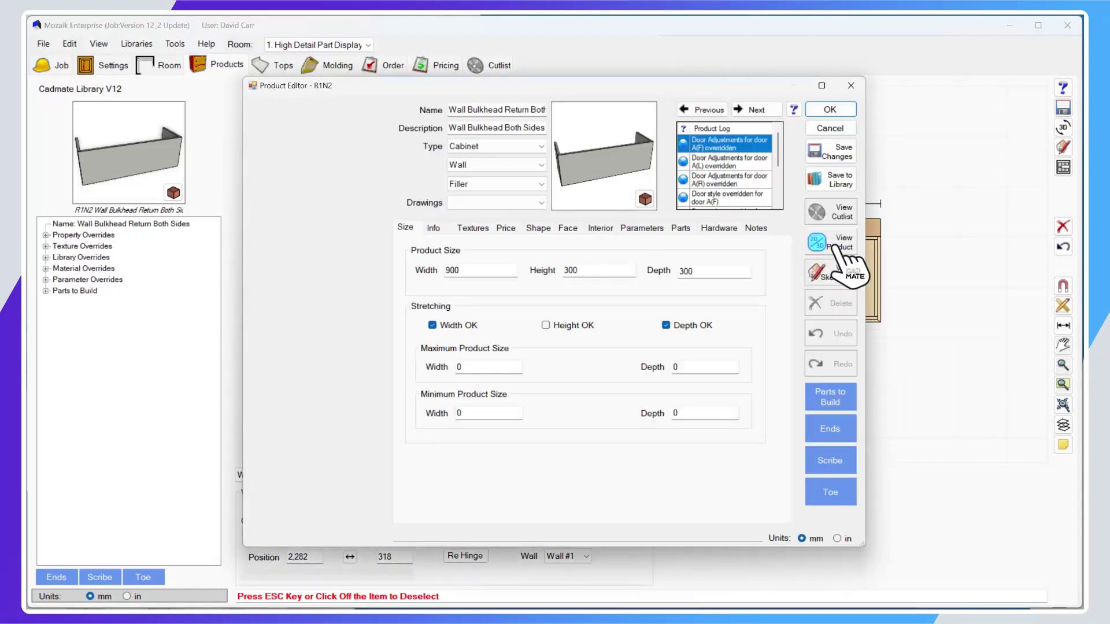
pyautogui.click(838, 253)
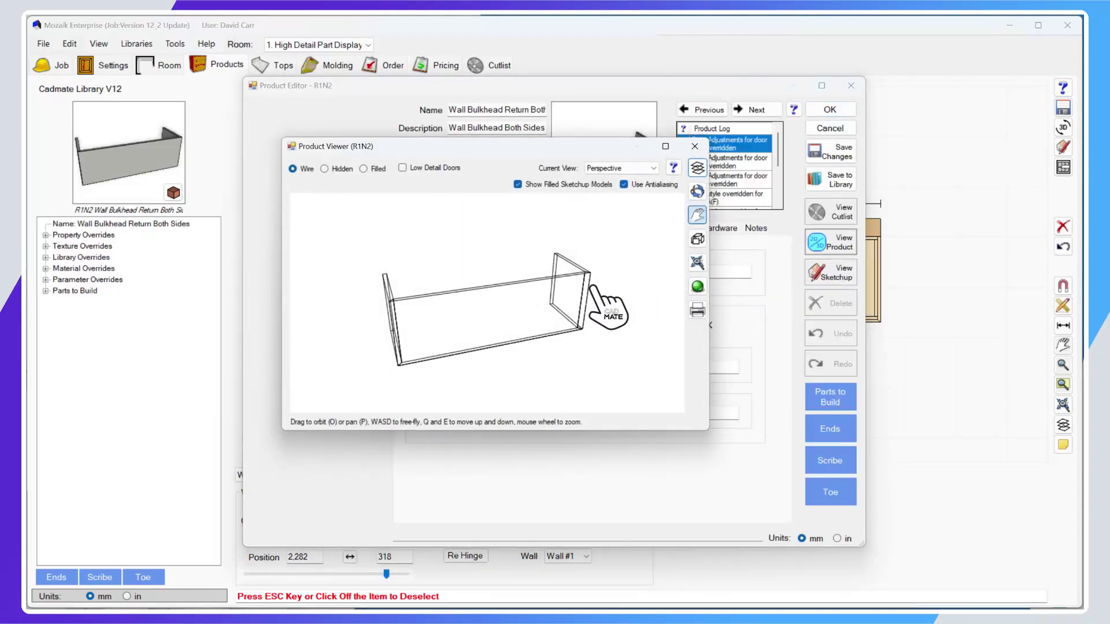
pyautogui.moveTo(607, 297); pyautogui.dragTo(590, 267)
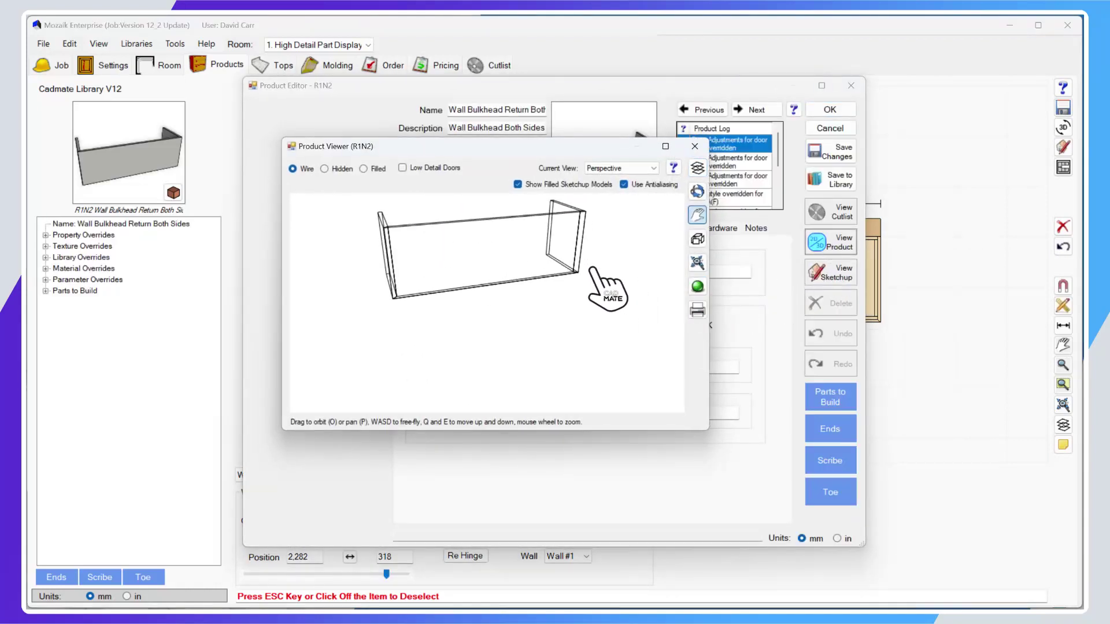
pyautogui.click(363, 168)
pyautogui.press('o')
pyautogui.moveTo(435, 255); pyautogui.dragTo(415, 303)
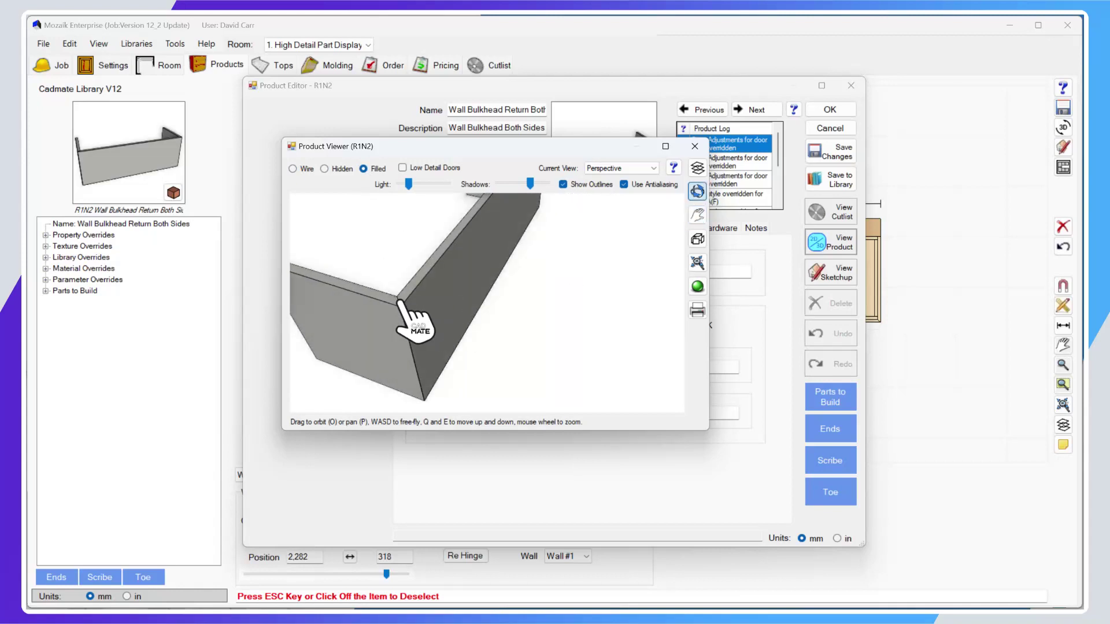
pyautogui.click(696, 148)
pyautogui.click(832, 112)
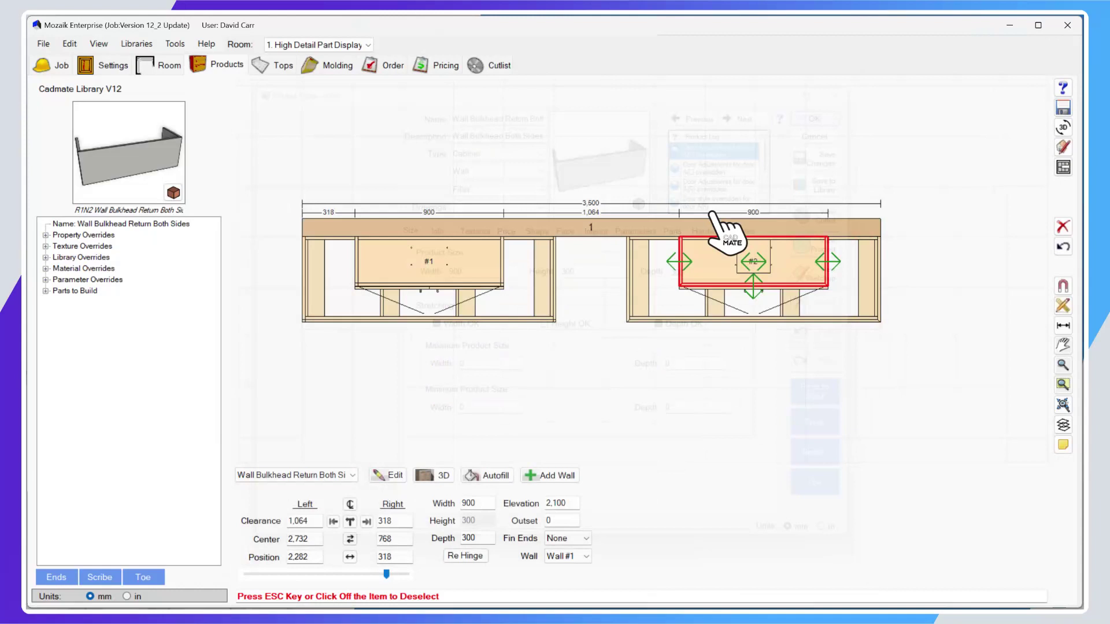
# Switch to the Wall #1 elevation and inspect rangehood cabinet #1's top in the 3D product viewer
pyautogui.click(1063, 167)
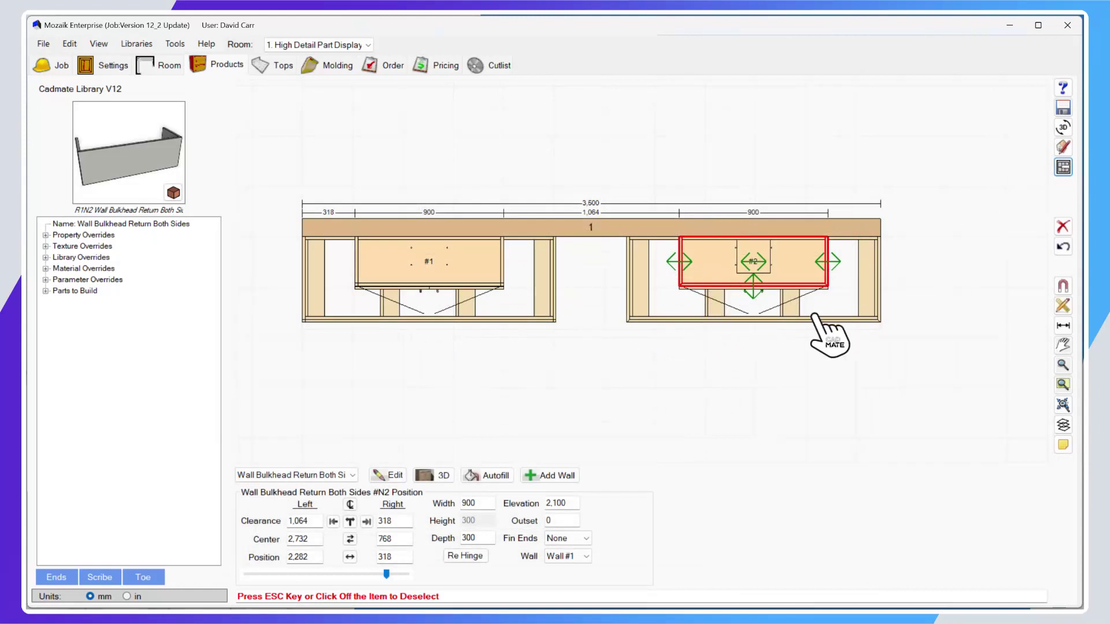
pyautogui.click(793, 231)
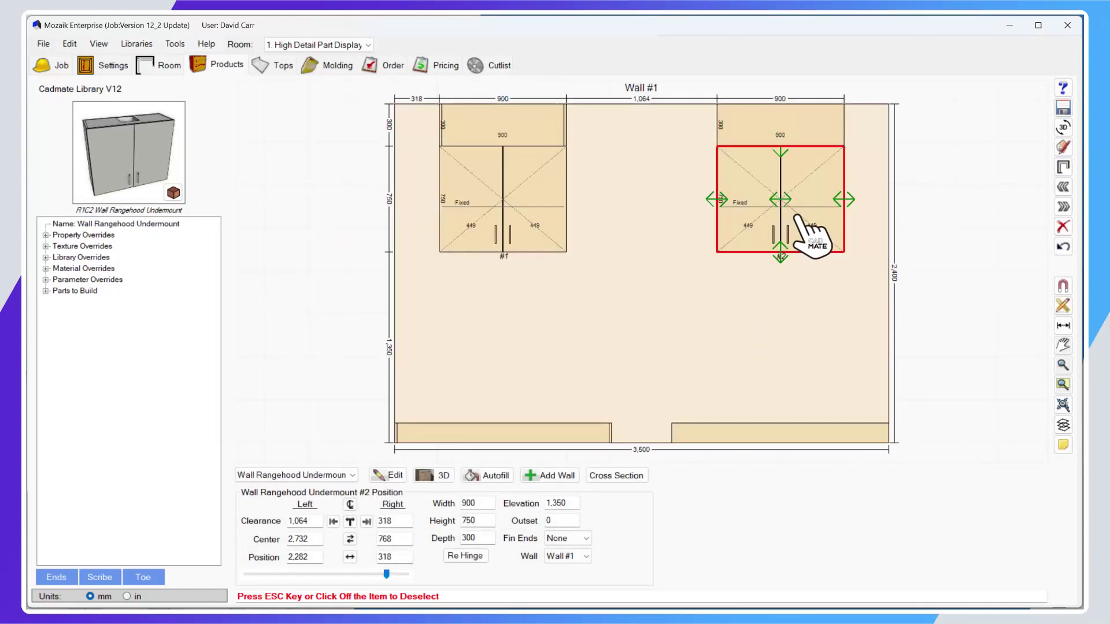
pyautogui.doubleClick(549, 208)
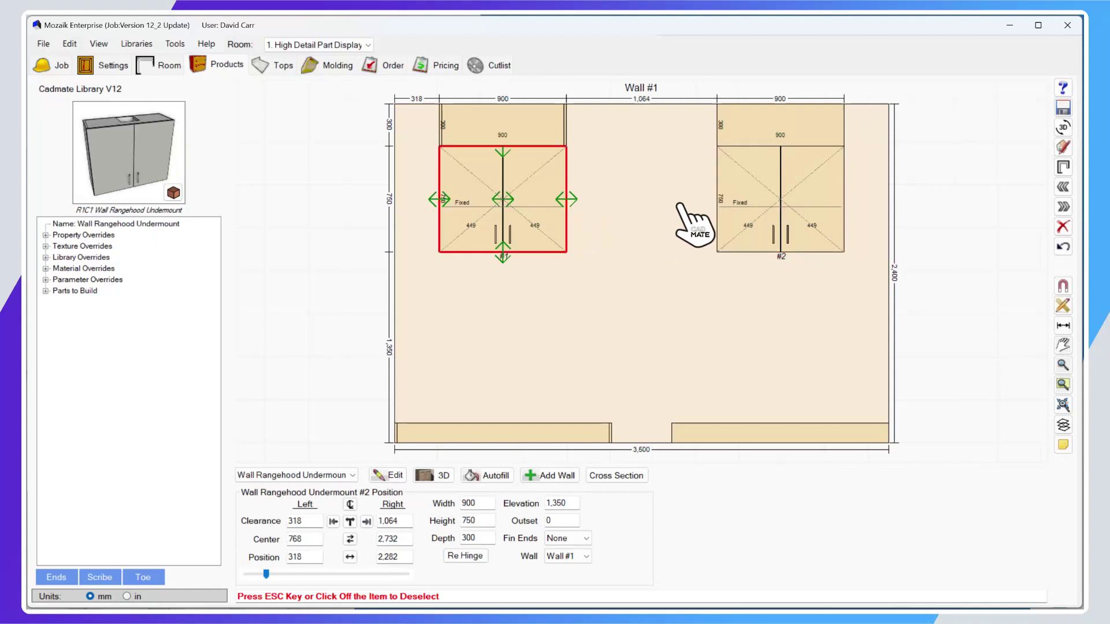
pyautogui.click(838, 246)
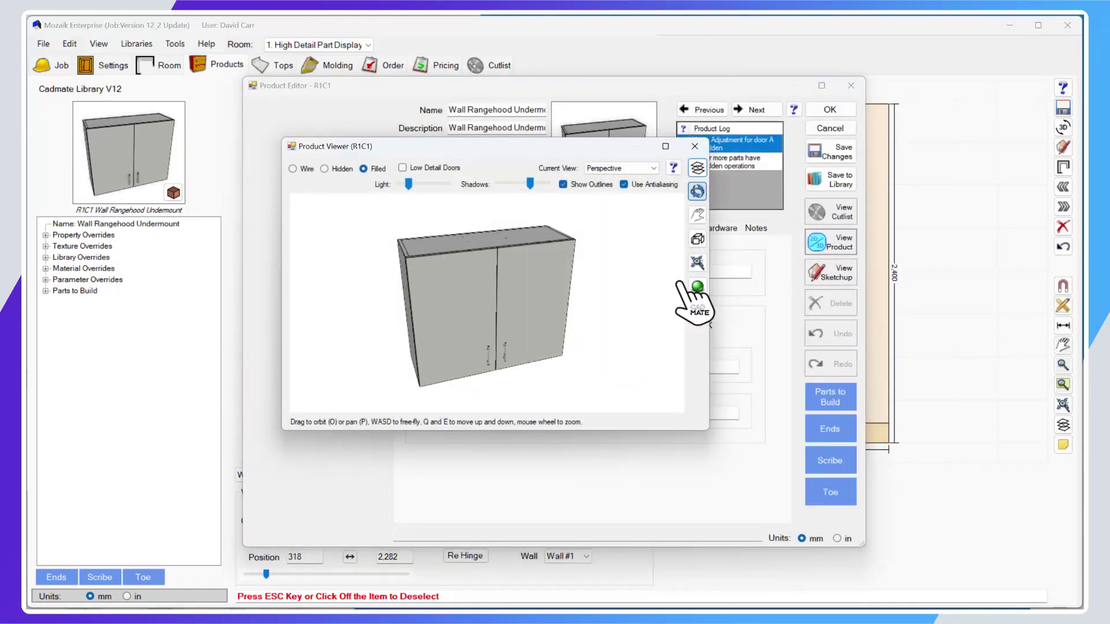
pyautogui.moveTo(540, 348)
pyautogui.mouseDown()
pyautogui.moveTo(546, 355)
pyautogui.moveTo(547, 291)
pyautogui.moveTo(527, 298)
pyautogui.moveTo(508, 286)
pyautogui.moveTo(485, 322)
pyautogui.moveTo(508, 274)
pyautogui.moveTo(560, 354)
pyautogui.mouseUp()
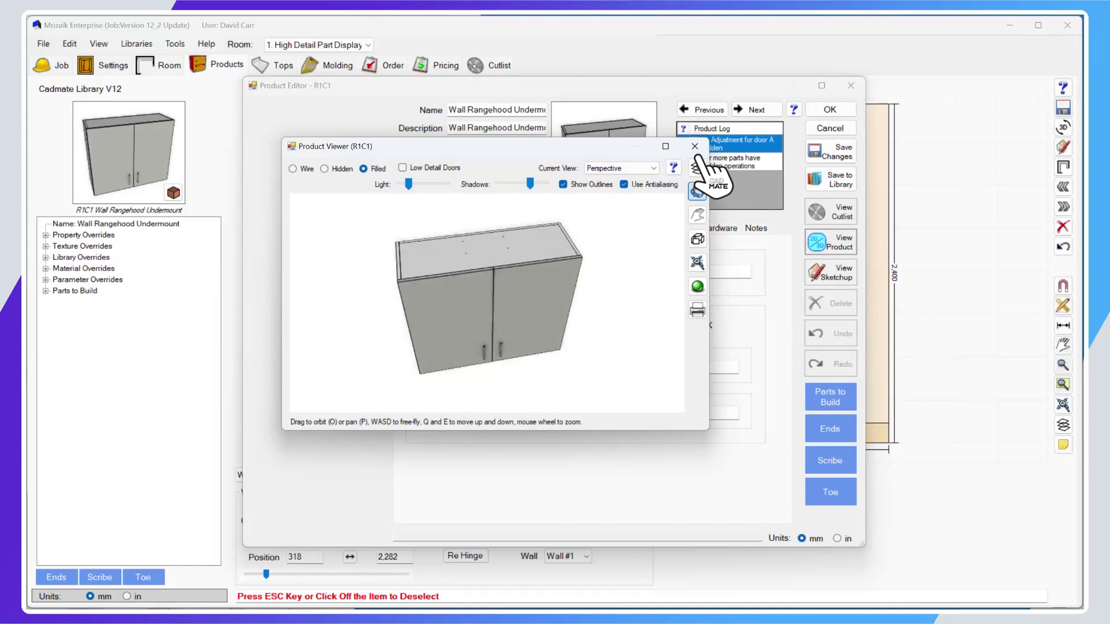
pyautogui.click(830, 111)
# Open rangehood cabinet #2's parts list and review the High Detail setting of its Top part
pyautogui.click(773, 237)
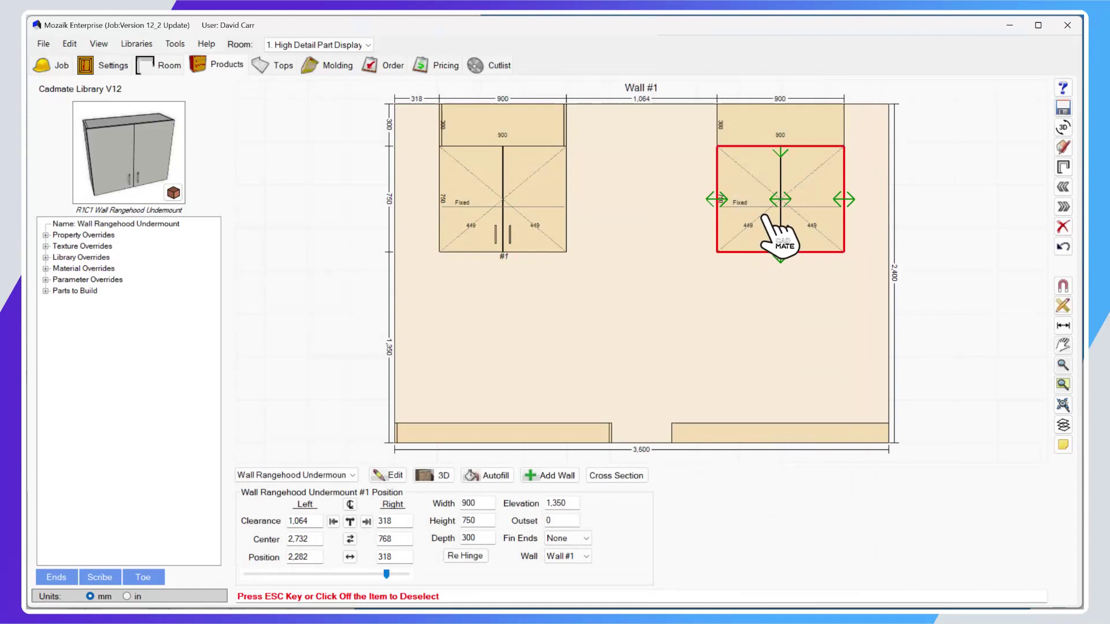
pyautogui.doubleClick(767, 222)
pyautogui.click(680, 227)
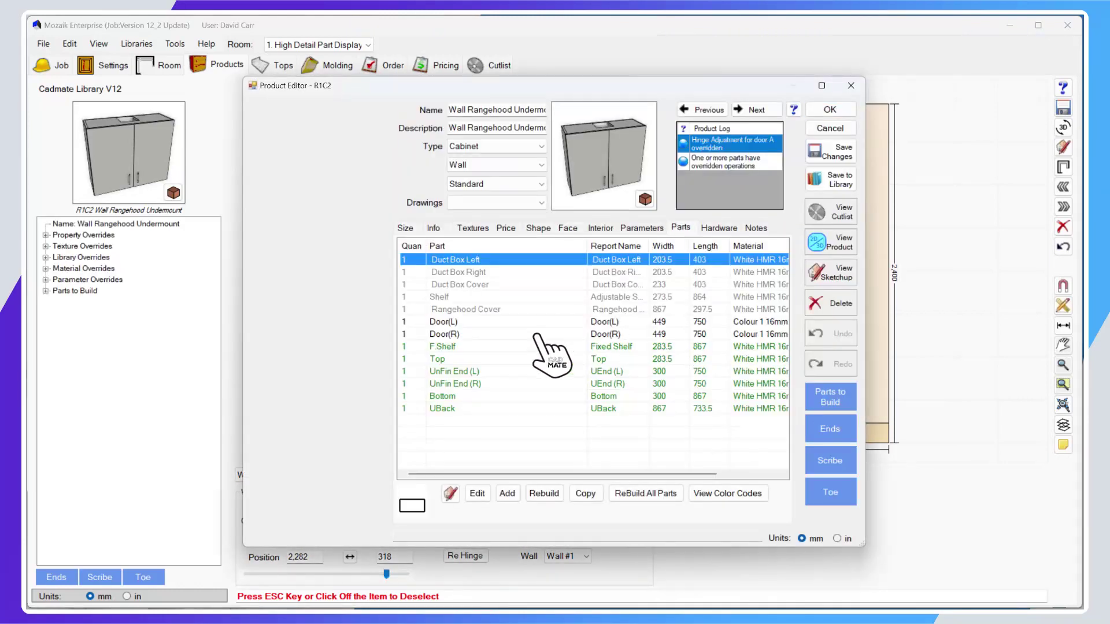
pyautogui.click(450, 359)
pyautogui.click(477, 492)
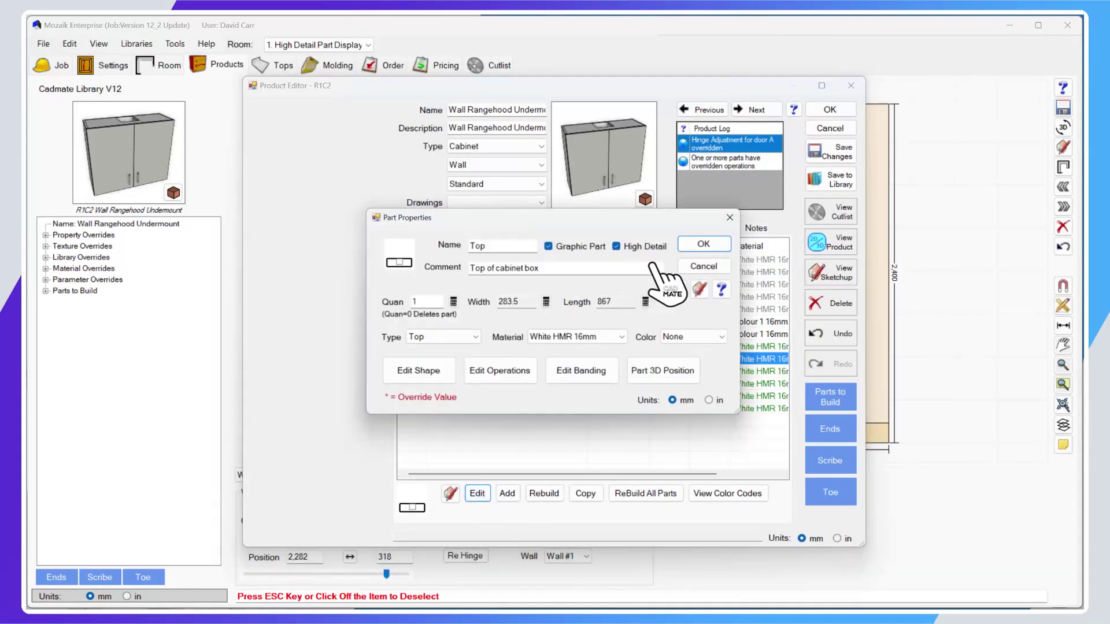
pyautogui.click(704, 243)
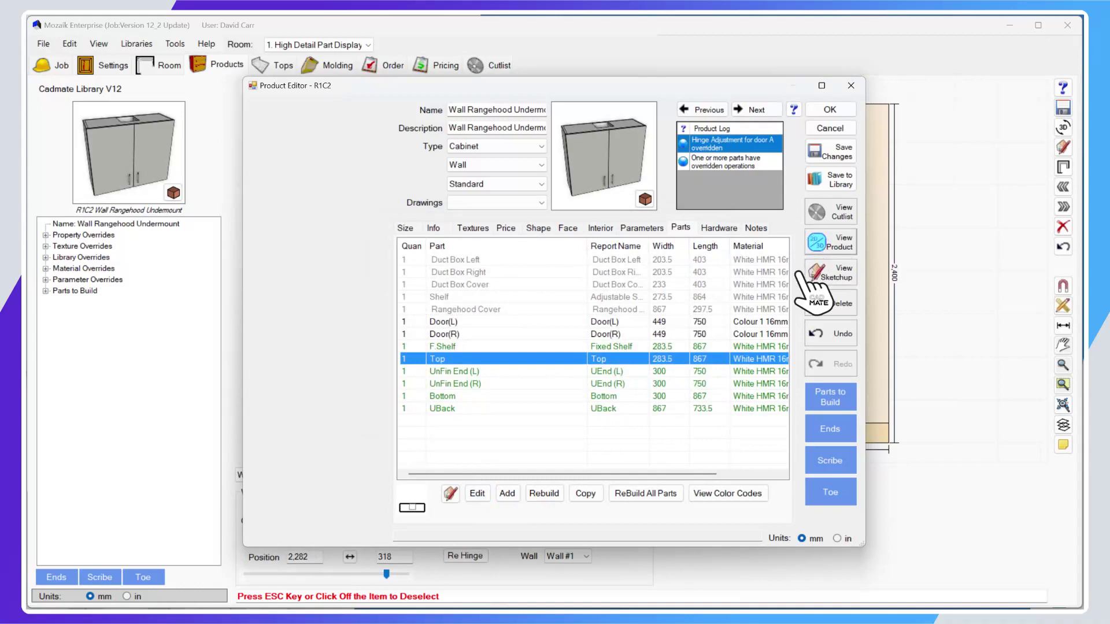
# View rangehood cabinet #2 in 3D and examine the duct cutout in its top from several angles
pyautogui.click(828, 241)
pyautogui.click(697, 261)
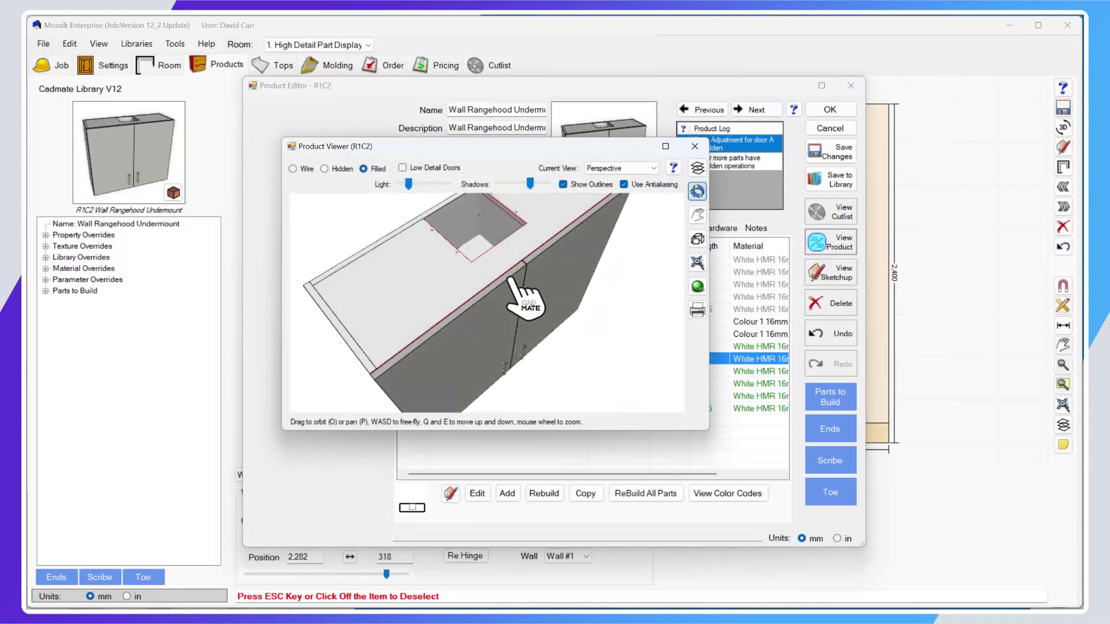
pyautogui.moveTo(488, 315); pyautogui.dragTo(428, 324)
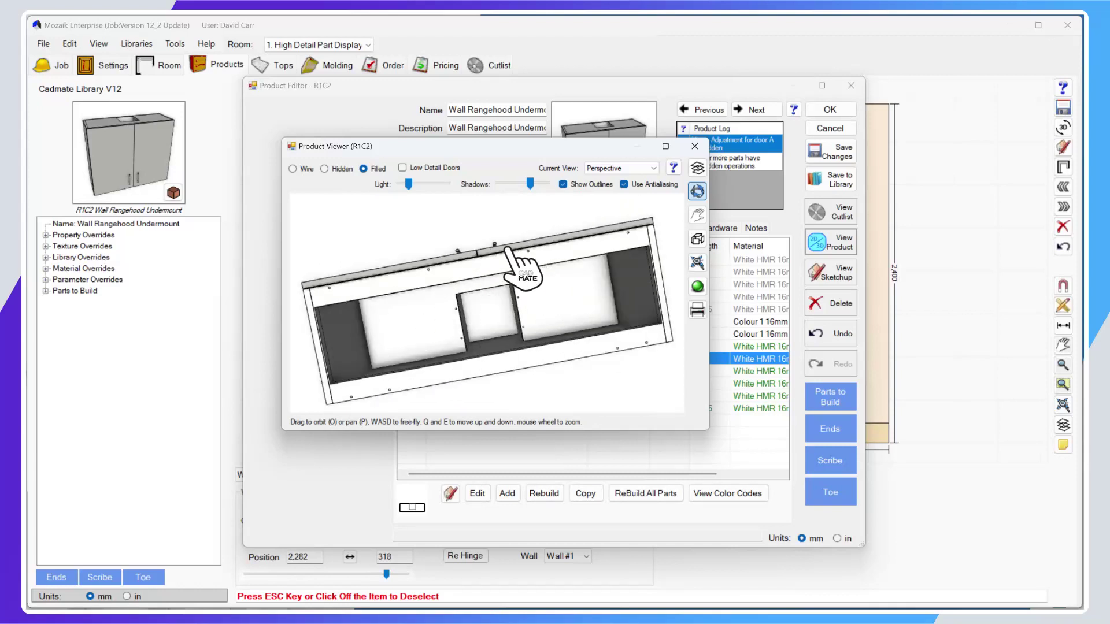
pyautogui.moveTo(507, 249); pyautogui.dragTo(550, 304)
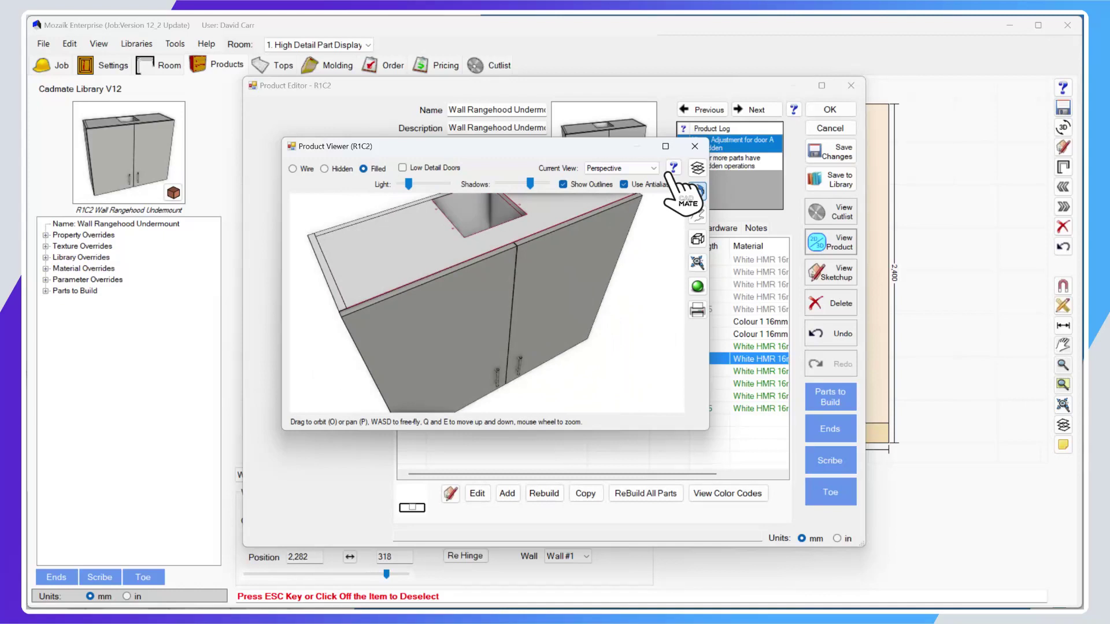
pyautogui.click(695, 146)
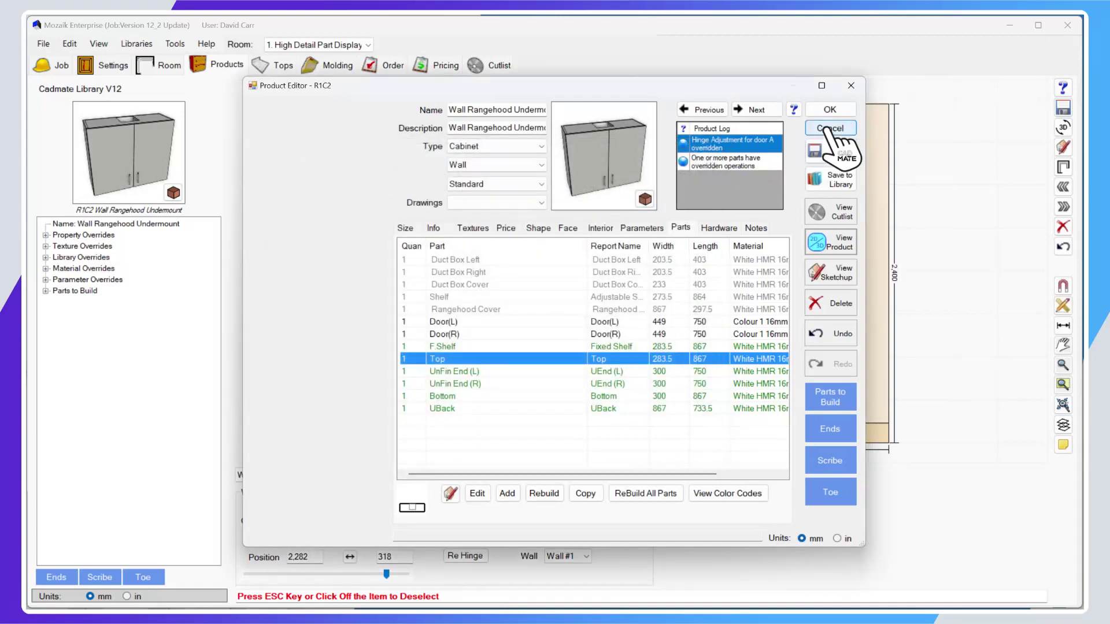
# Save the Wall Rangehood Undermount cabinet to the Cadmate Library V12 and close its editor
pyautogui.click(837, 181)
pyautogui.click(669, 300)
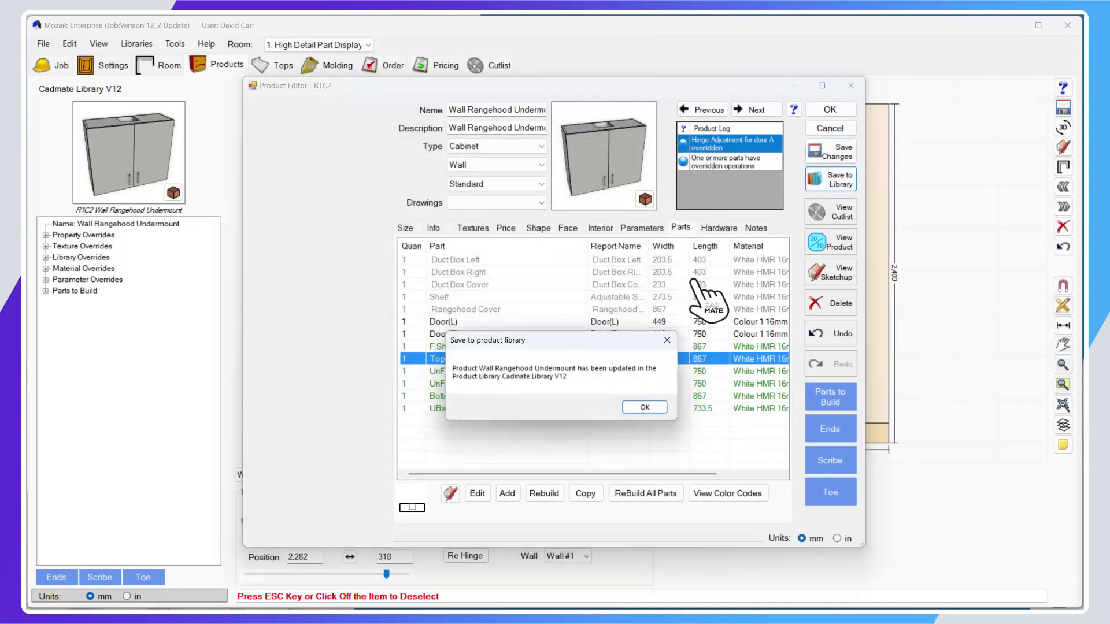
pyautogui.click(644, 406)
pyautogui.click(830, 109)
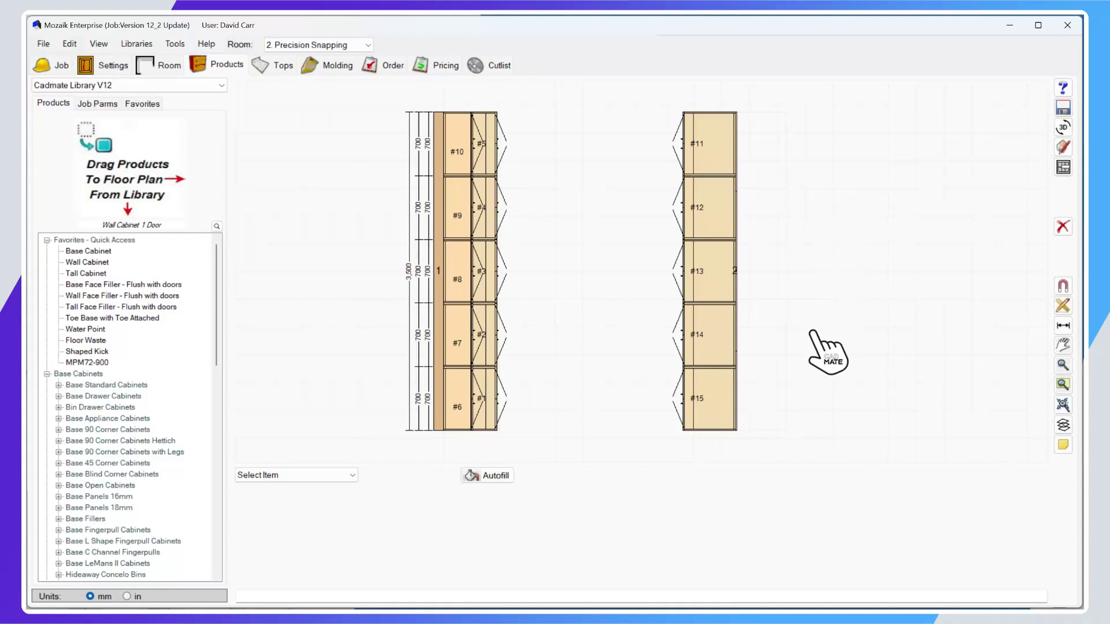
pyautogui.scroll(2, 813, 404)
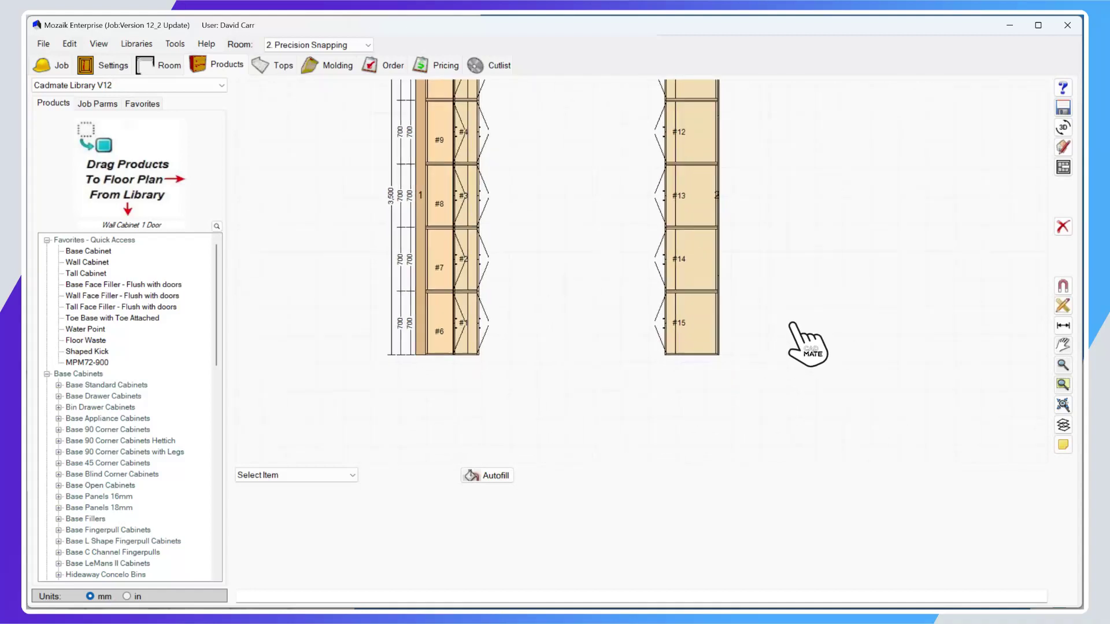
# Try to dimension cabinet #15's depth along its lower edge in plan with standard snapping
pyautogui.scroll(4, 726, 367)
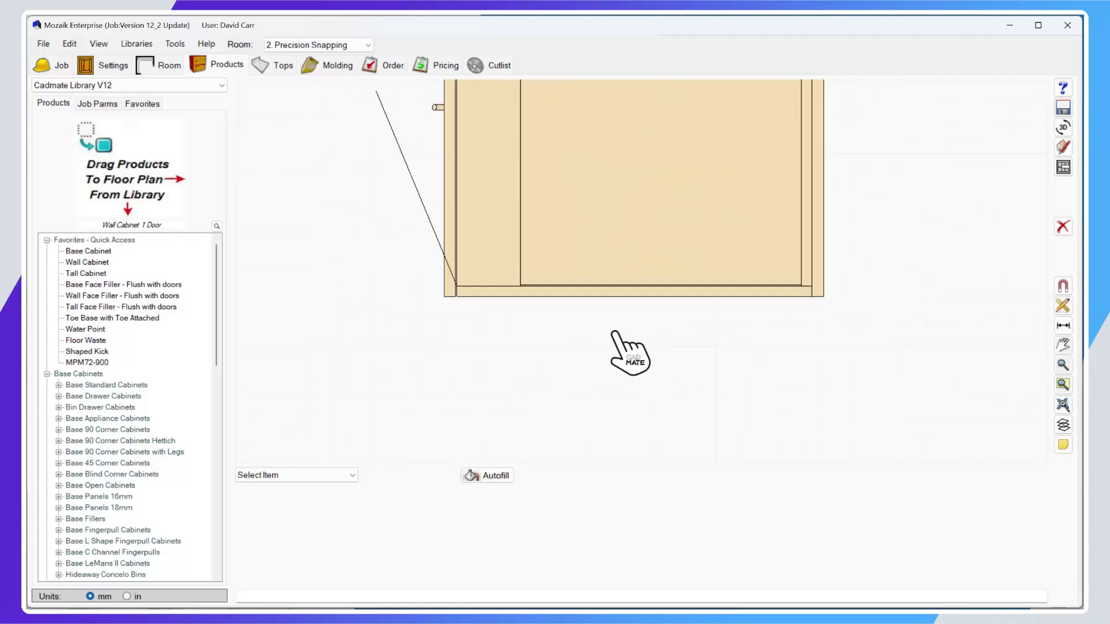
pyautogui.click(1063, 325)
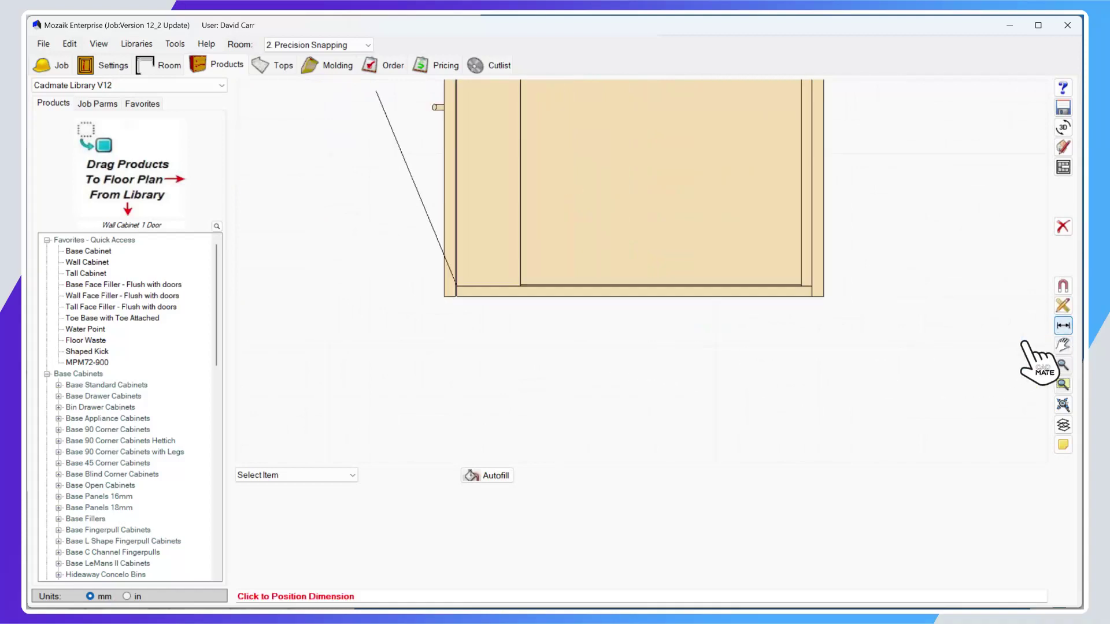
pyautogui.click(824, 297)
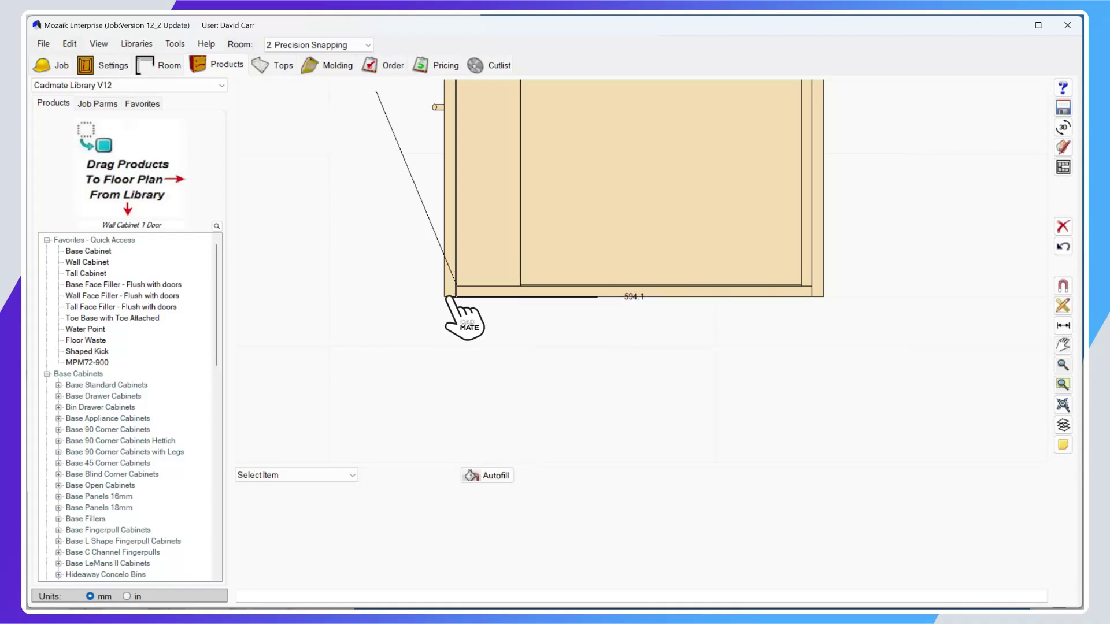
pyautogui.press('Escape')
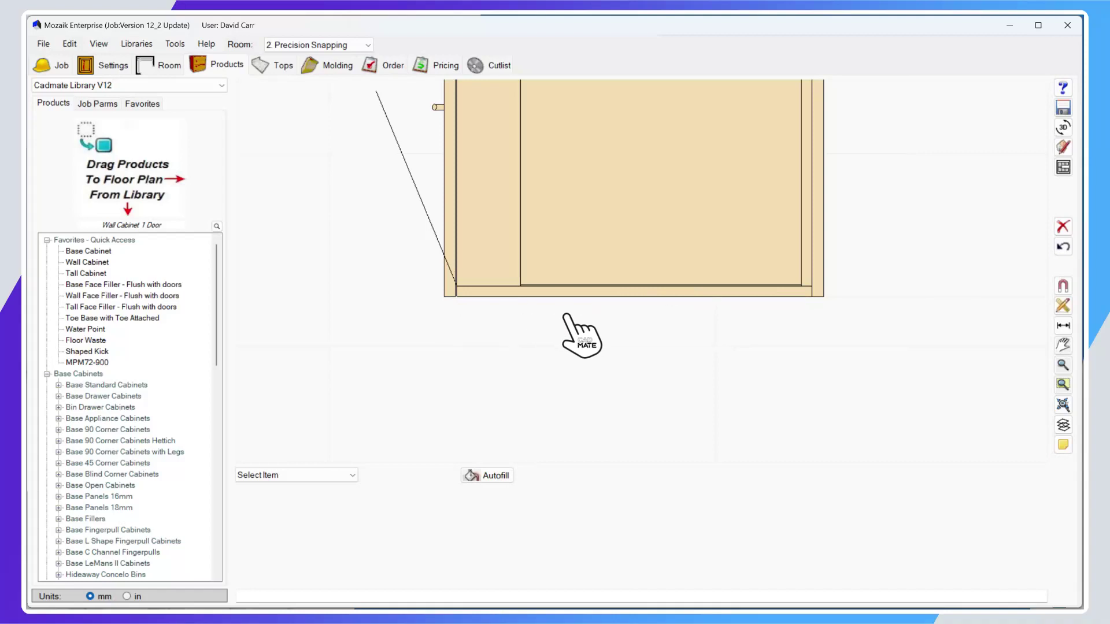
# Turn on precision snapping and dimension cabinet #15's depth from corner to corner, placing the dimension below the cabinet
pyautogui.click(1063, 286)
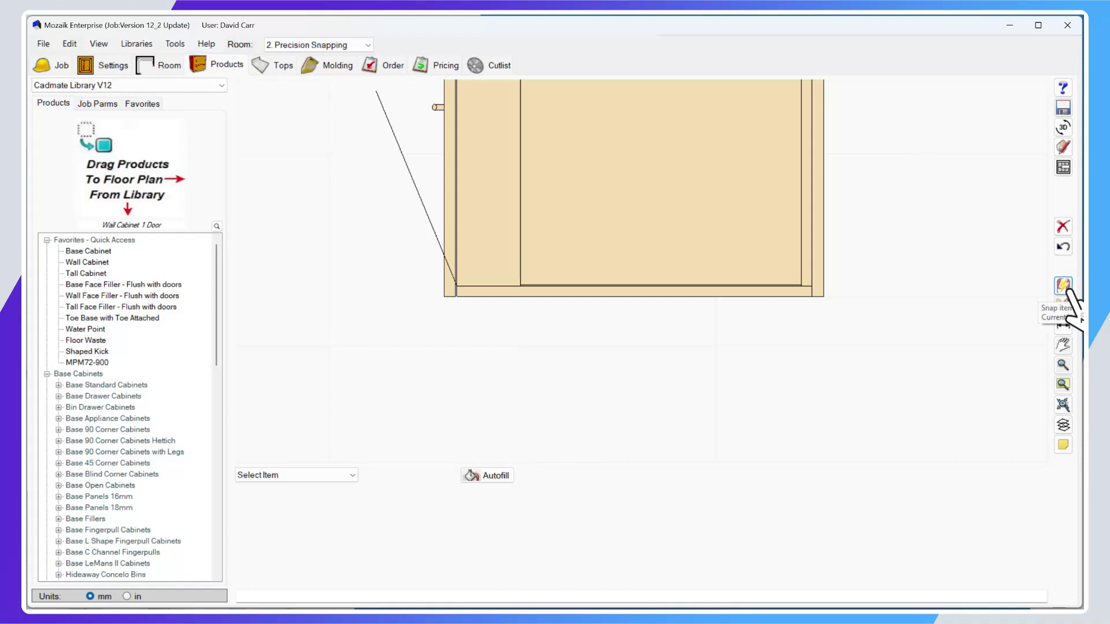
pyautogui.click(1064, 326)
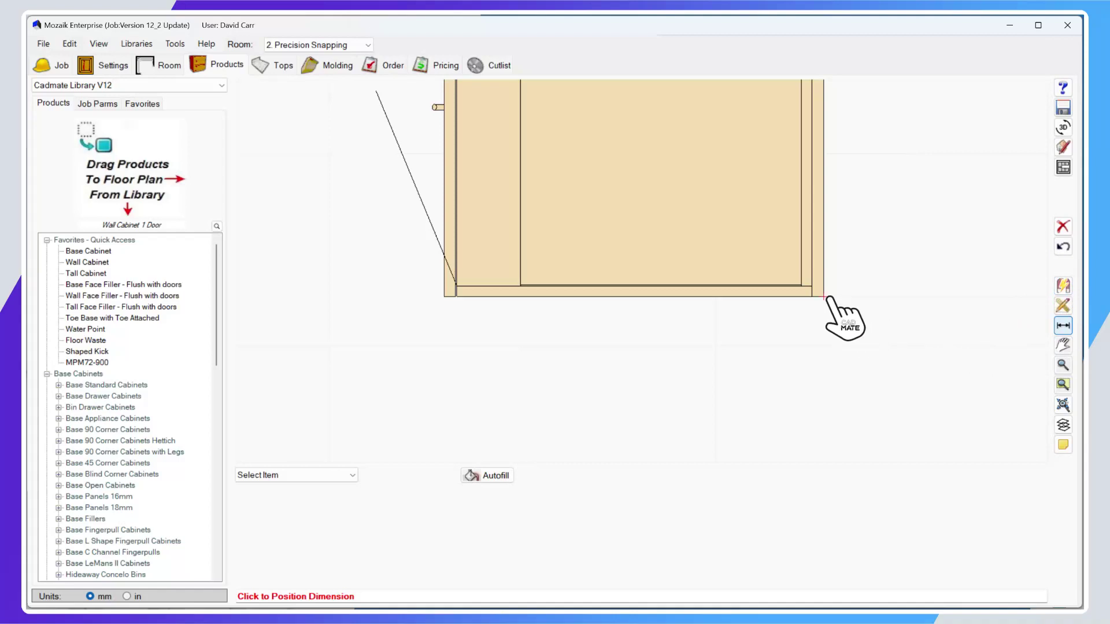
pyautogui.click(595, 331)
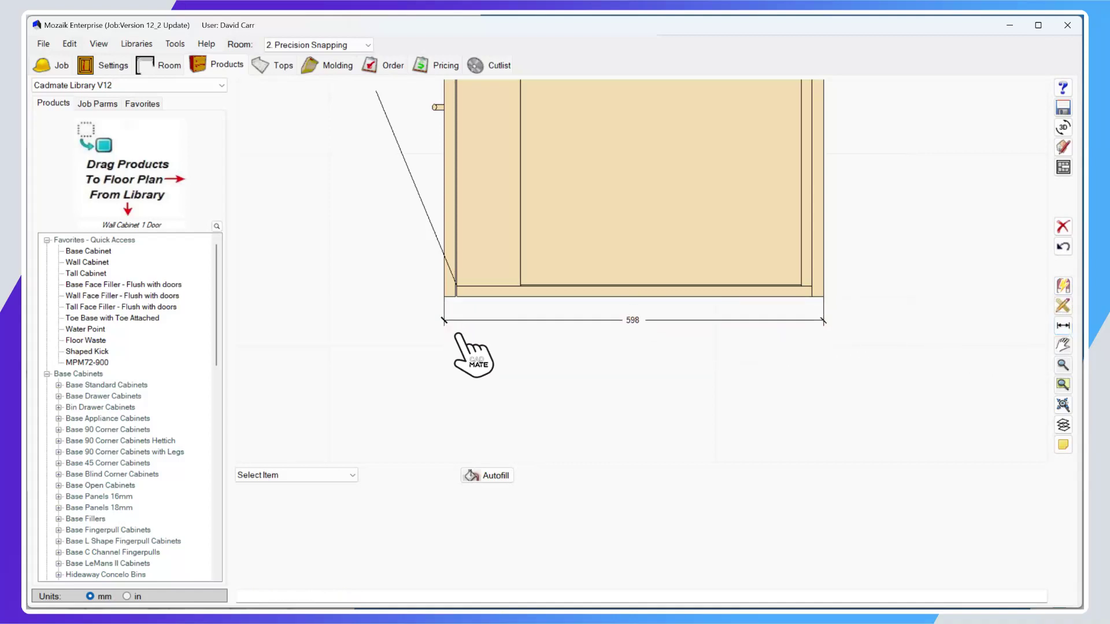
pyautogui.click(462, 350)
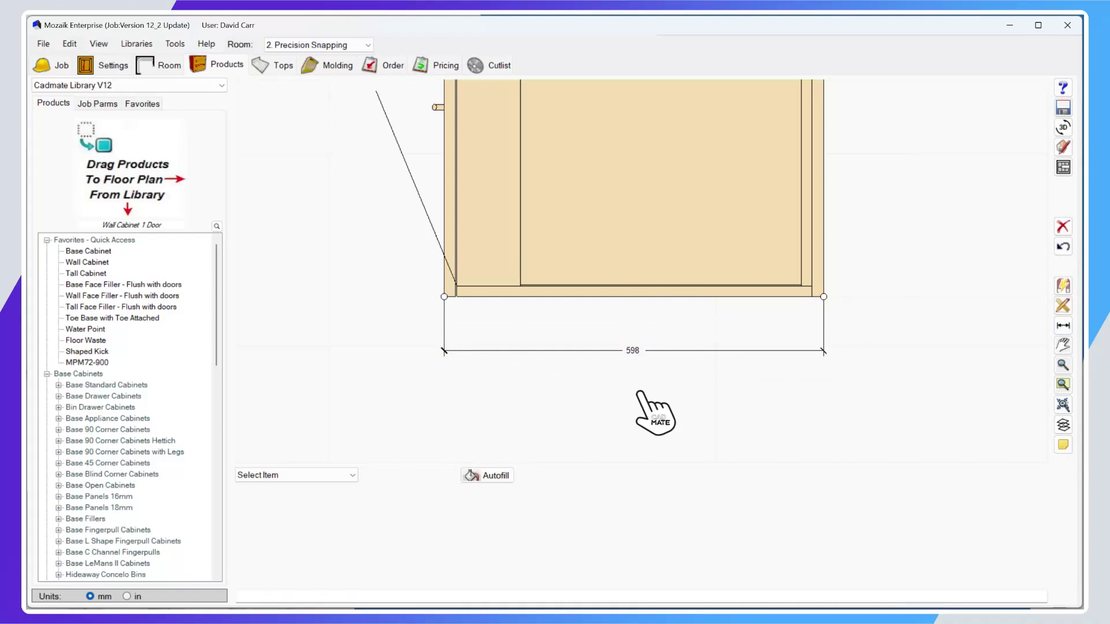
# Cycle the snapping mode through off and standard back to precision
pyautogui.click(1063, 286)
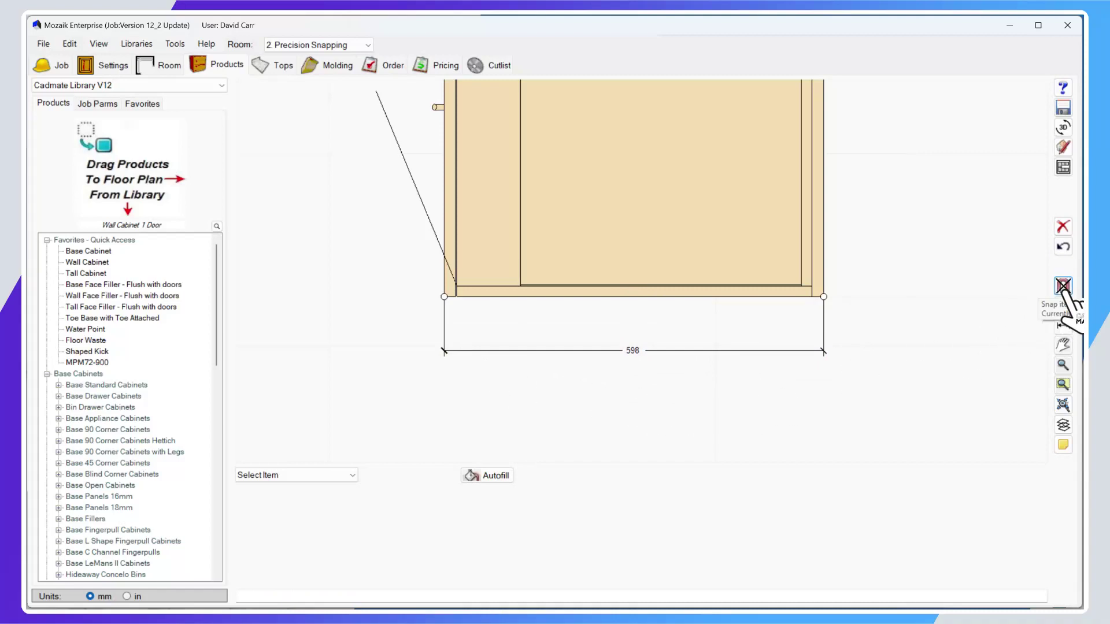
pyautogui.click(1063, 286)
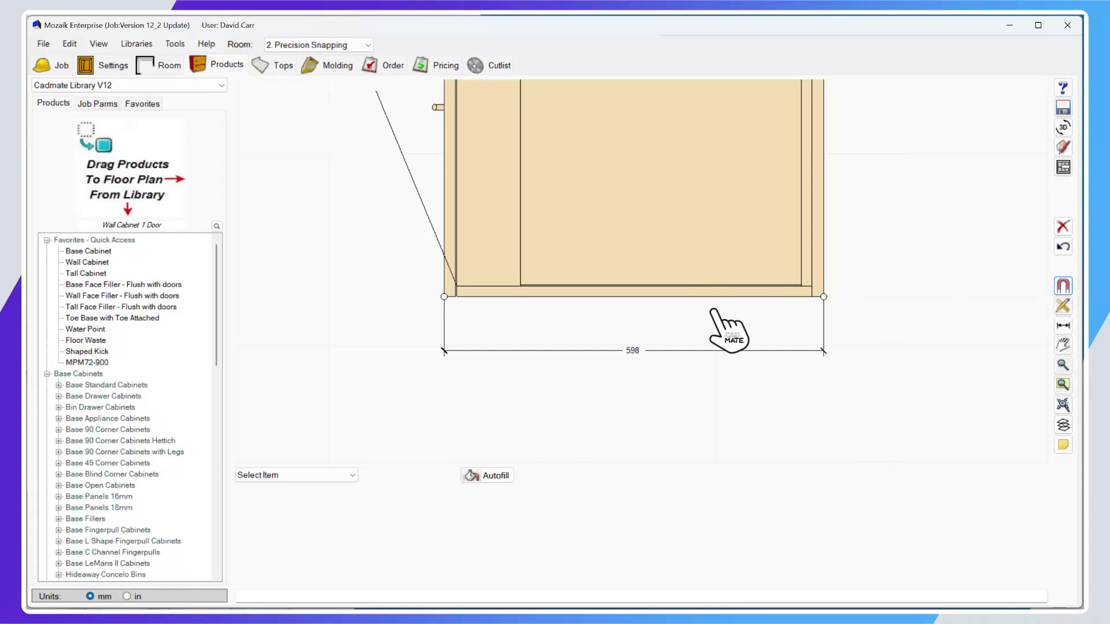
pyautogui.click(1064, 286)
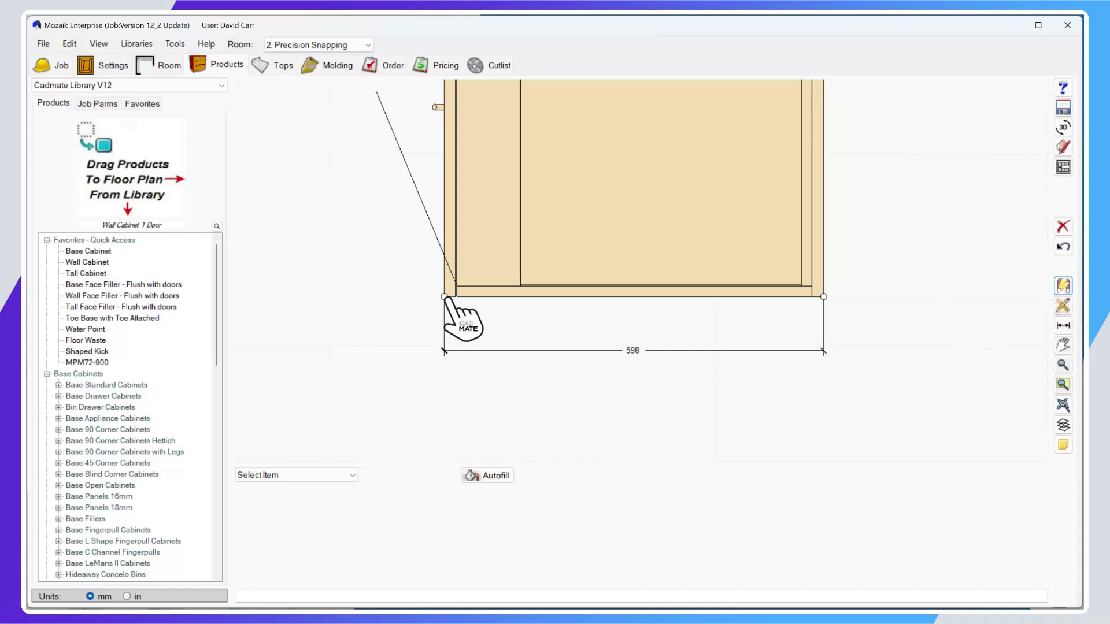
# Delete the depth dimension below cabinet #15
pyautogui.scroll(-3, 393, 319)
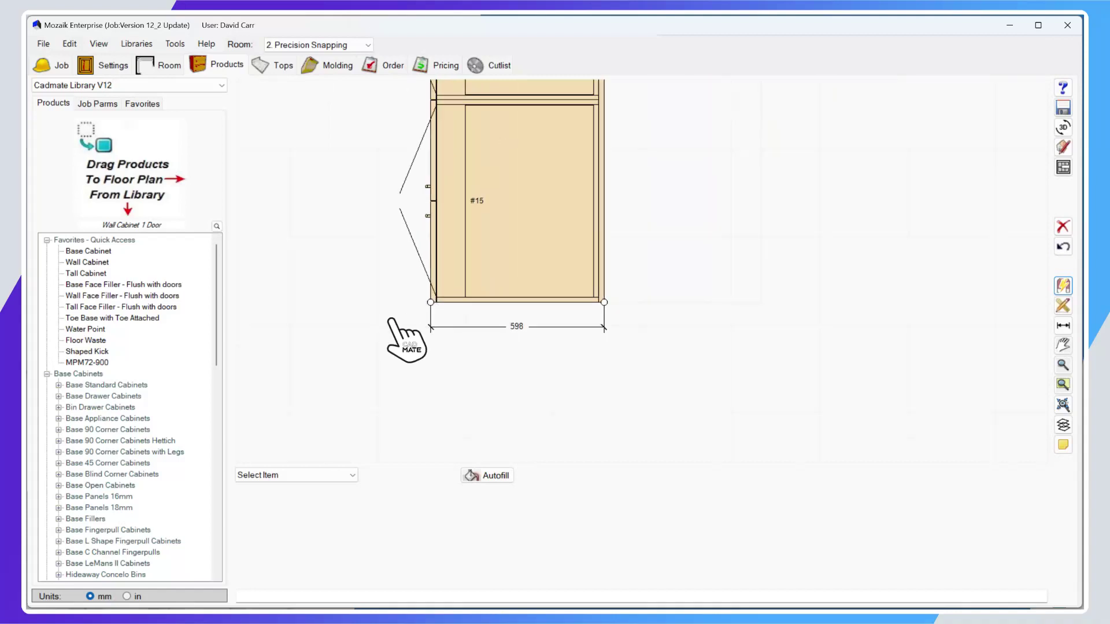
pyautogui.moveTo(391, 319); pyautogui.dragTo(676, 330, button='middle')
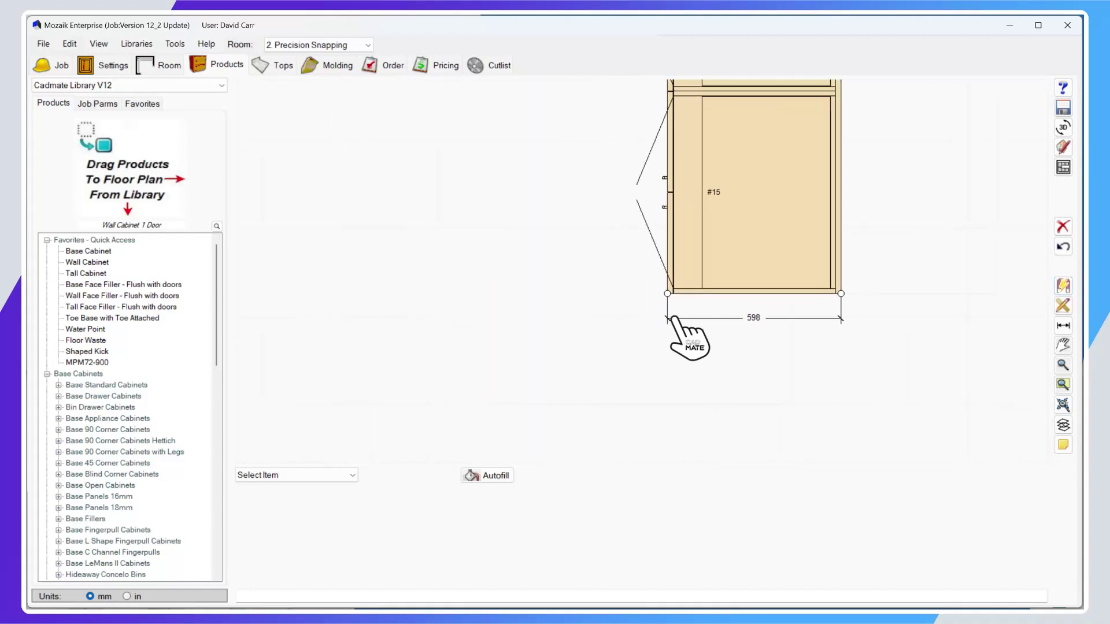
pyautogui.click(786, 323)
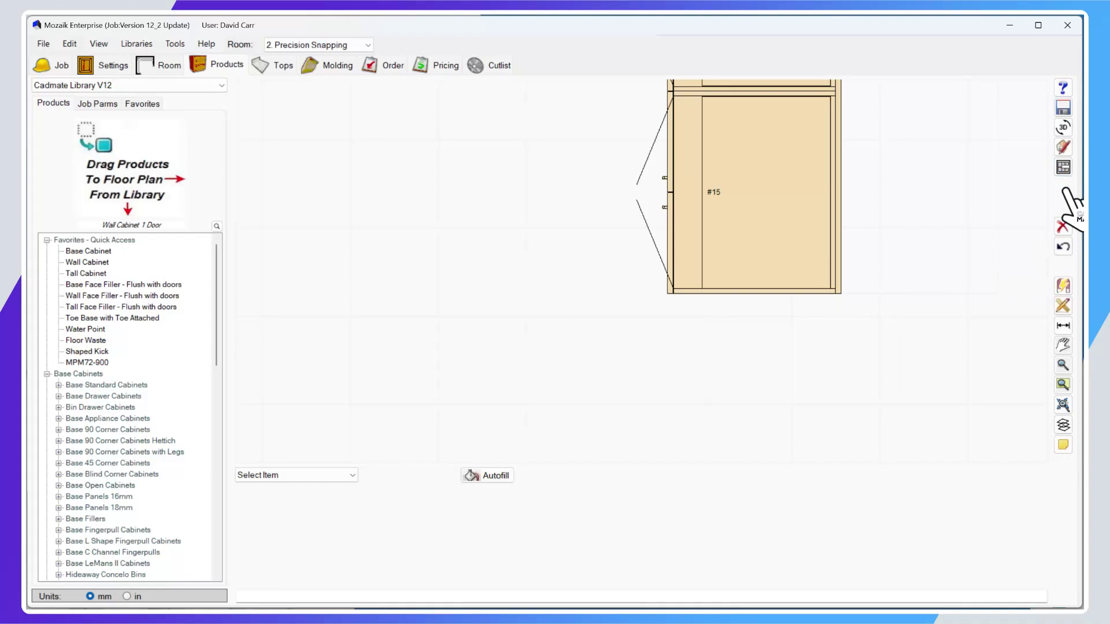
pyautogui.click(1062, 325)
pyautogui.click(668, 294)
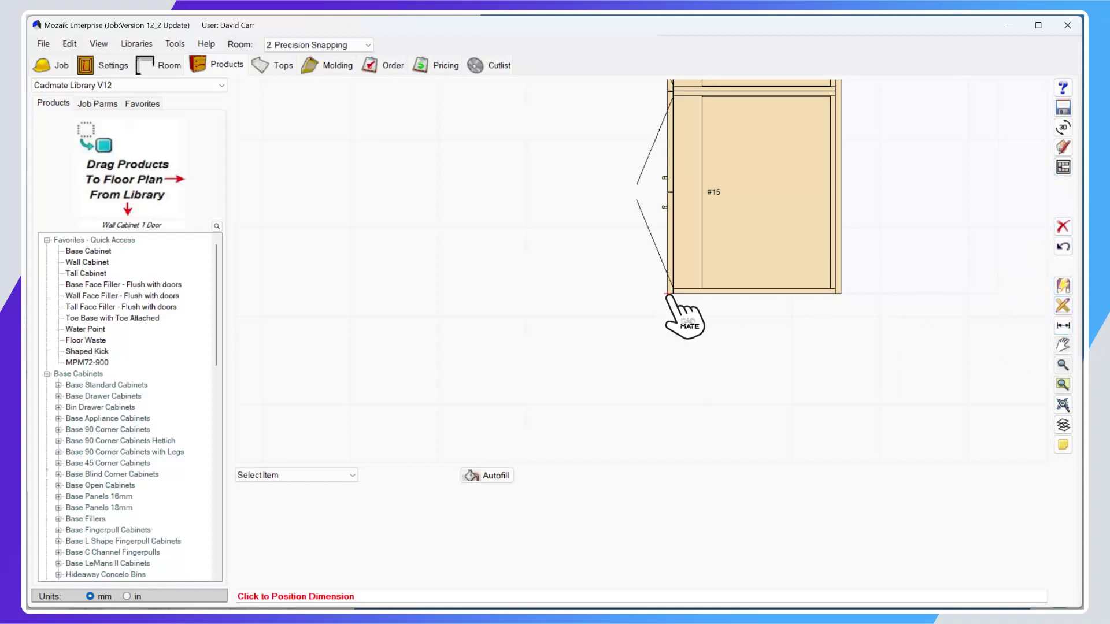
pyautogui.scroll(-2, 668, 294)
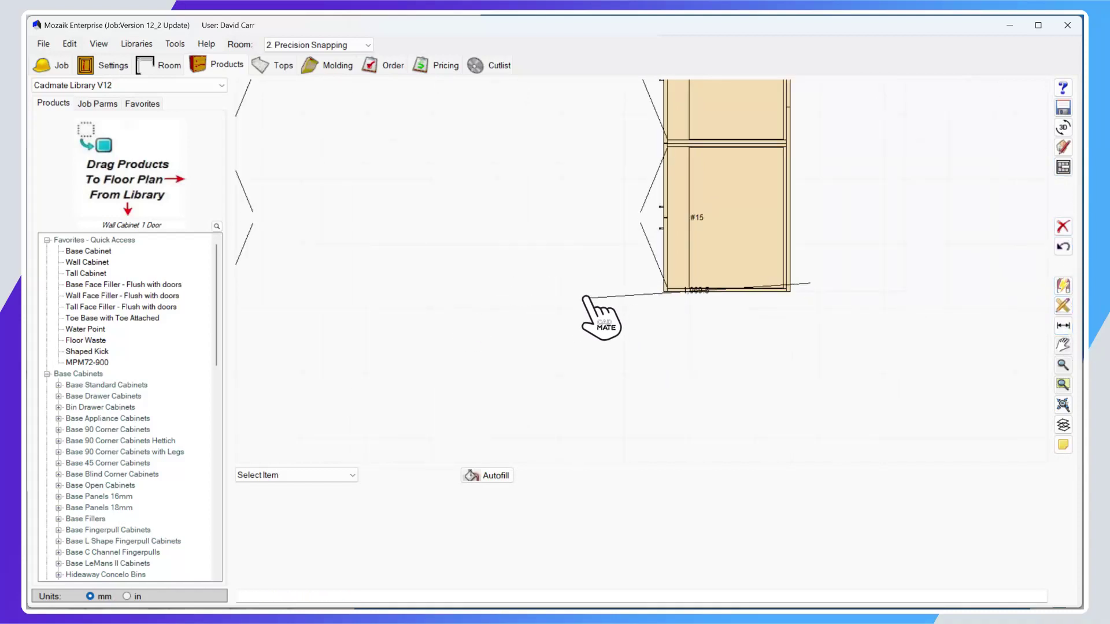
pyautogui.scroll(-1, 584, 297)
pyautogui.press('Escape')
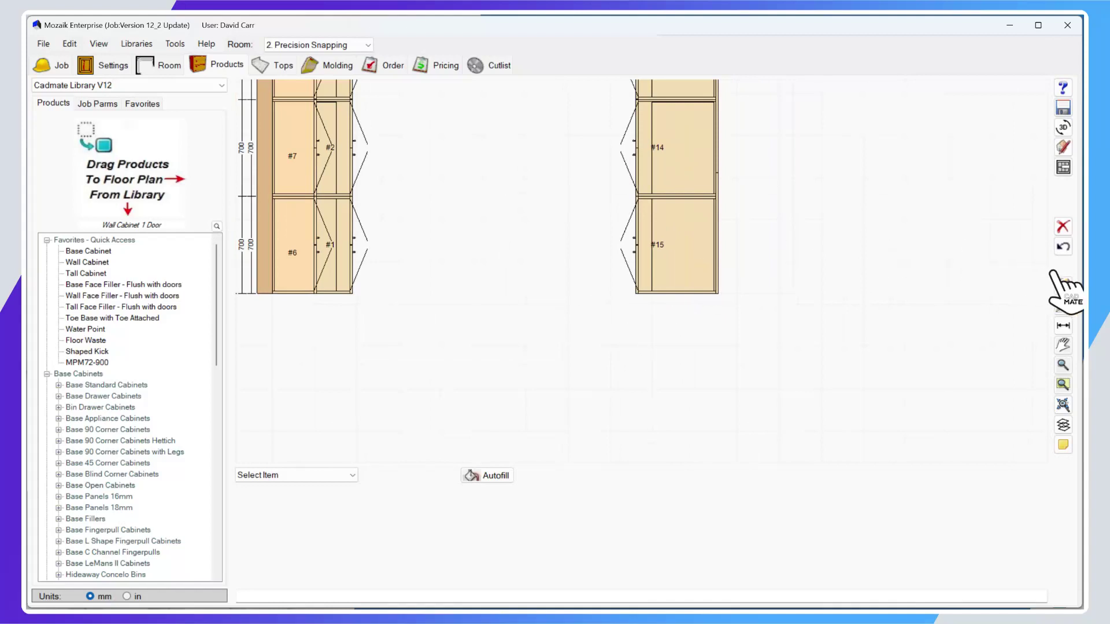
# Dimension the gap between the lower front corners of cabinets #1 and #15, placing the dimension below the cabinets
pyautogui.click(1062, 325)
pyautogui.click(351, 293)
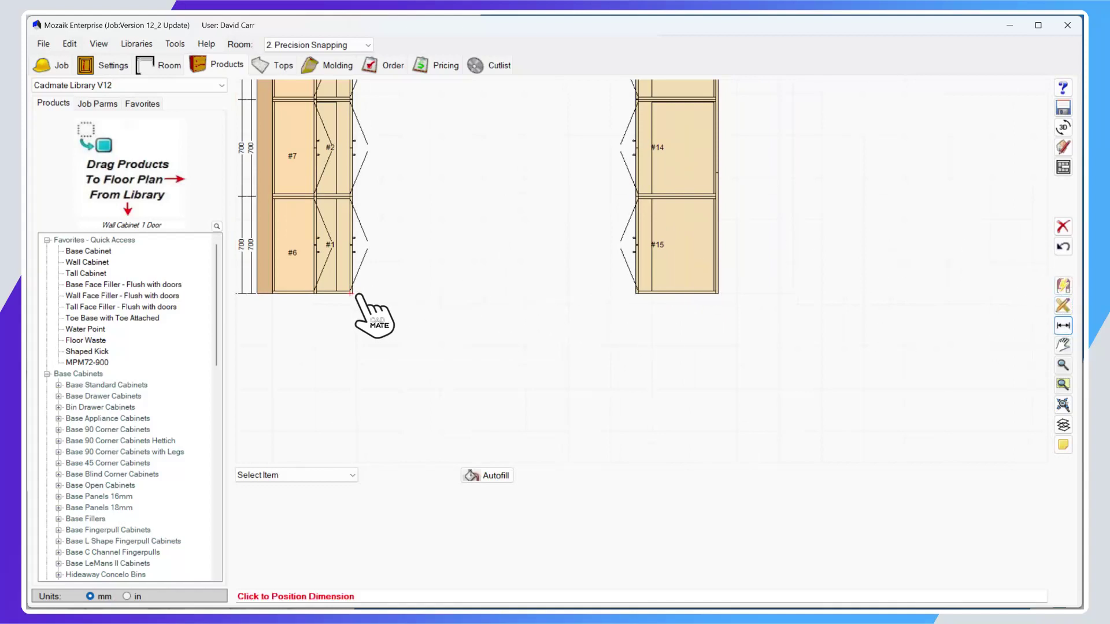
pyautogui.click(635, 294)
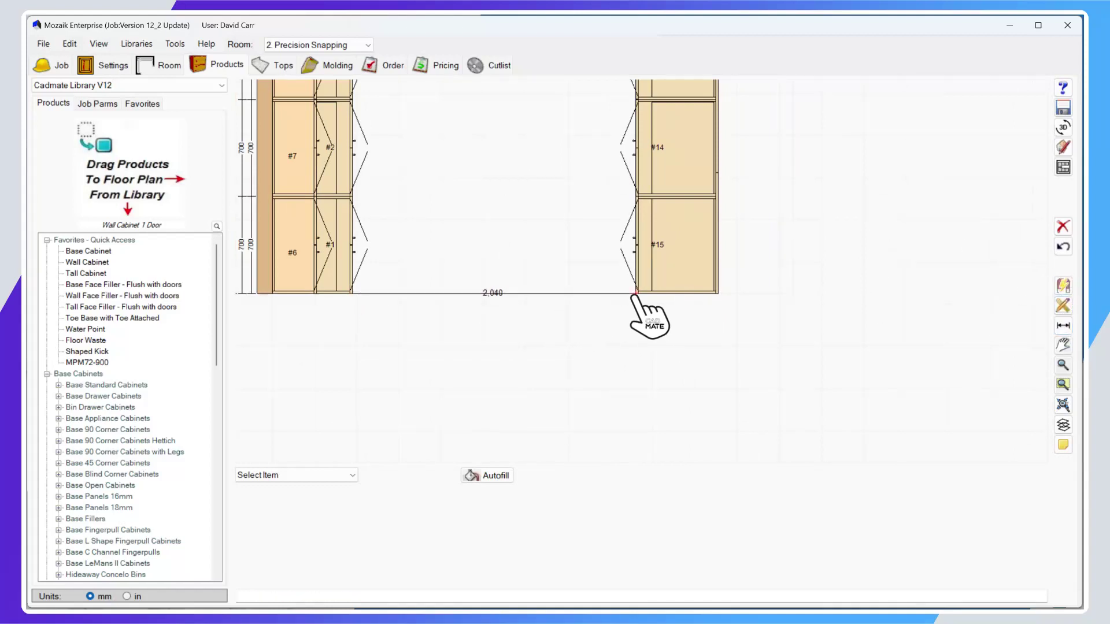
pyautogui.click(589, 335)
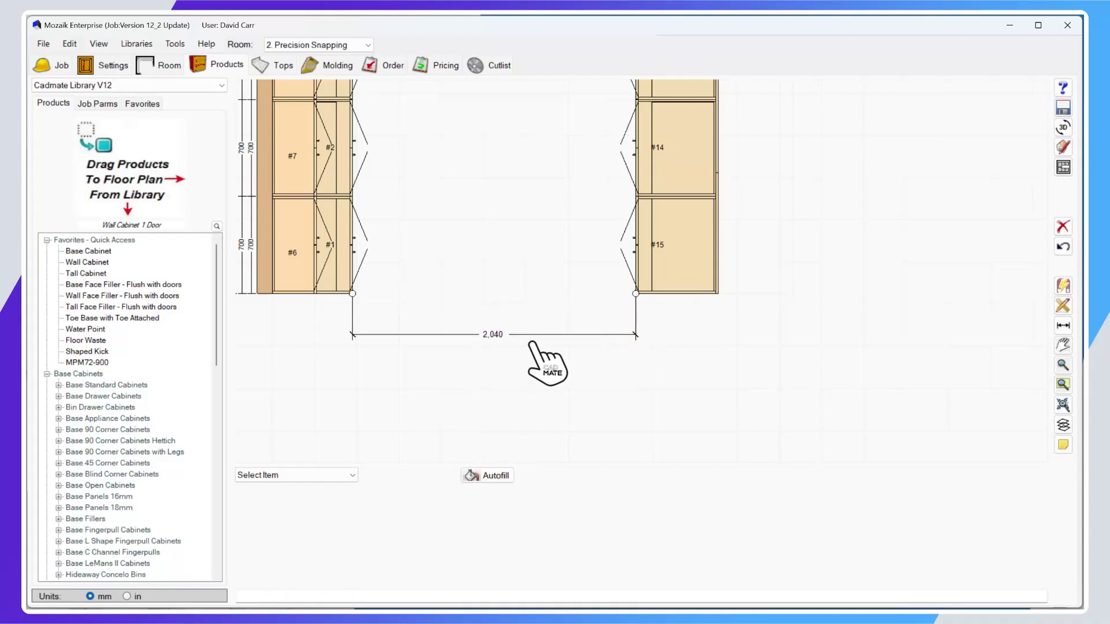
pyautogui.scroll(1, 474, 354)
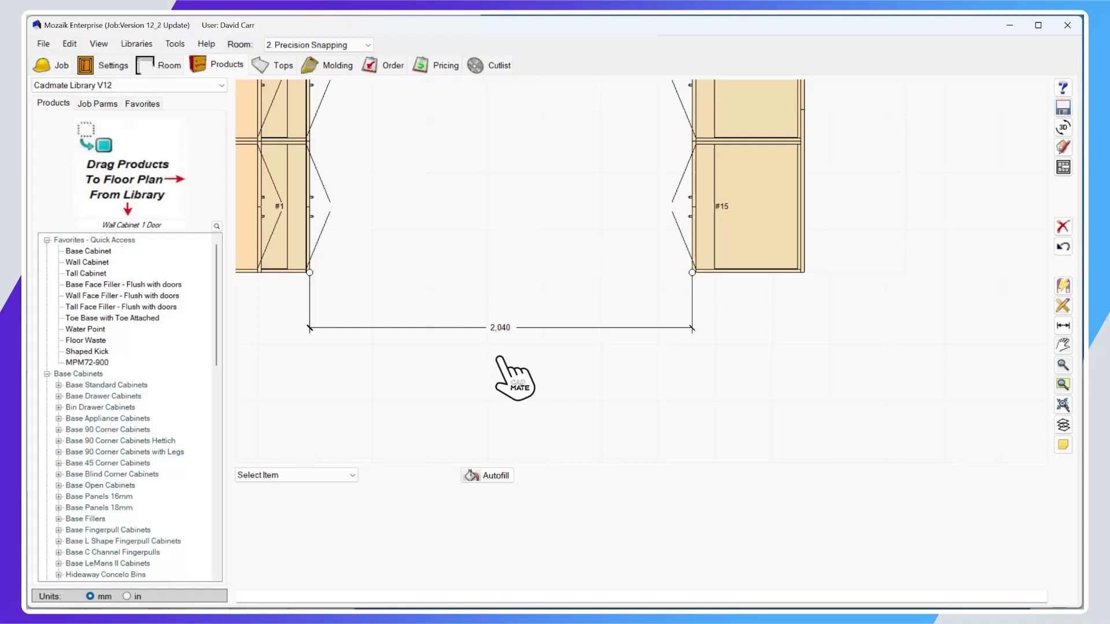
pyautogui.scroll(-2, 488, 211)
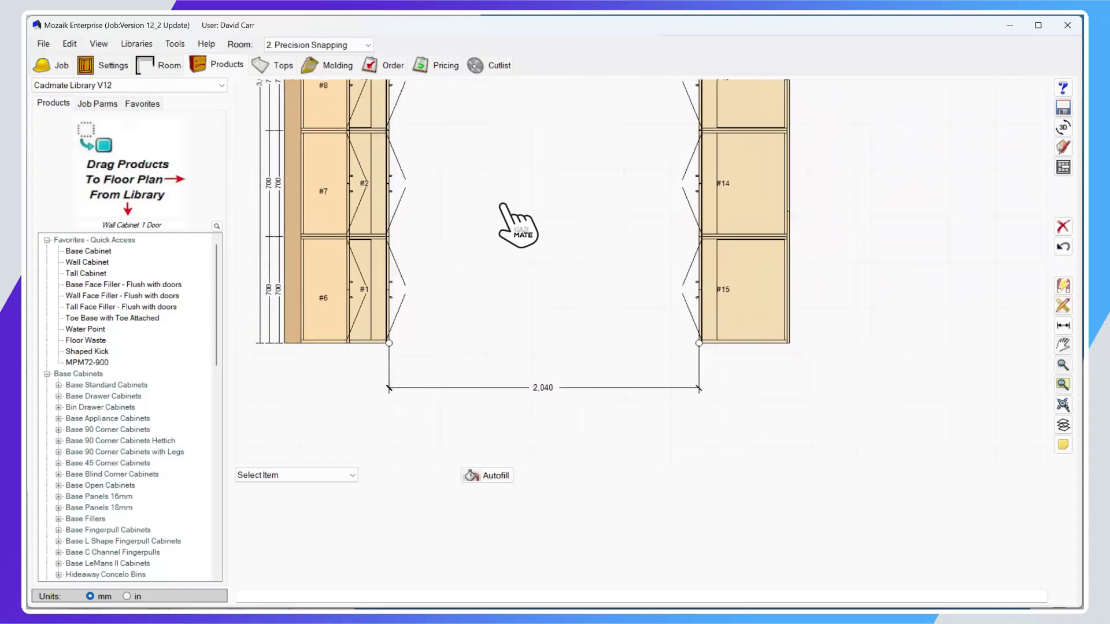
# Open the Multiprint layout, set its snapping to Precision, and cancel out of it
pyautogui.click(44, 44)
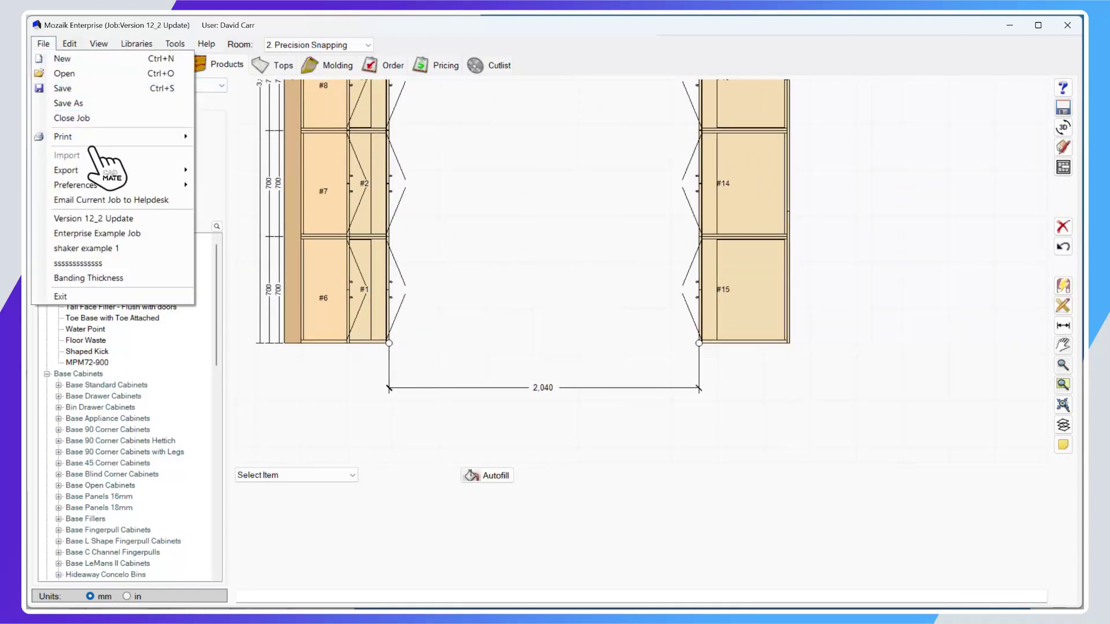
pyautogui.moveTo(133, 136)
pyautogui.click(260, 164)
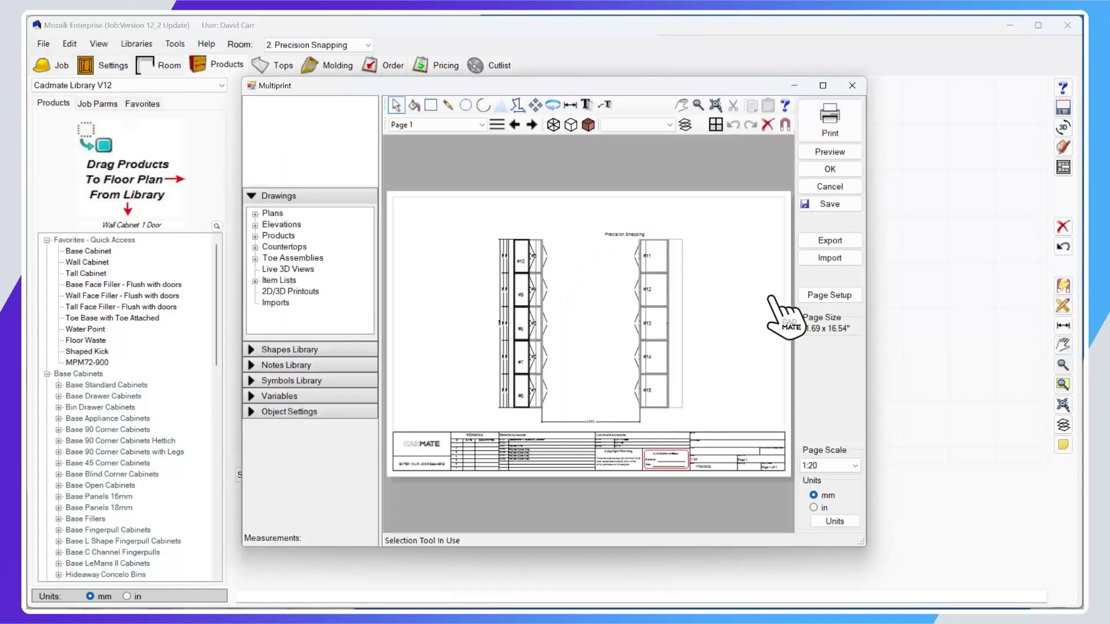
pyautogui.click(785, 125)
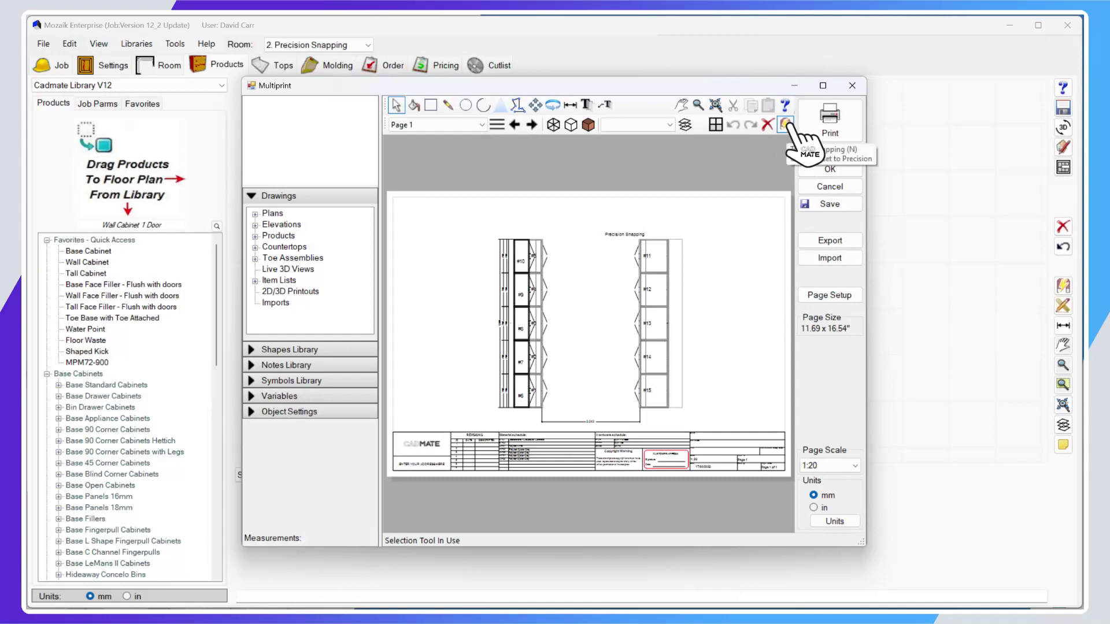
pyautogui.click(844, 186)
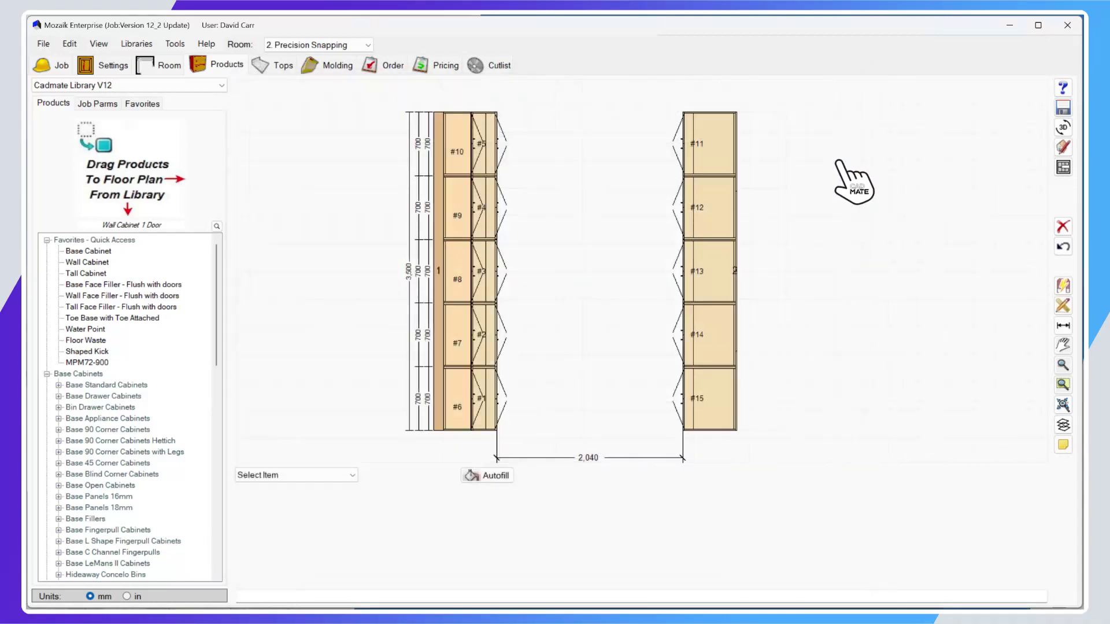
# Switch to room 3 for abbreviated GCode names and open the Stock Materials Library wide enough to show the Mat Abbr. column
pyautogui.scroll(-1, 828, 264)
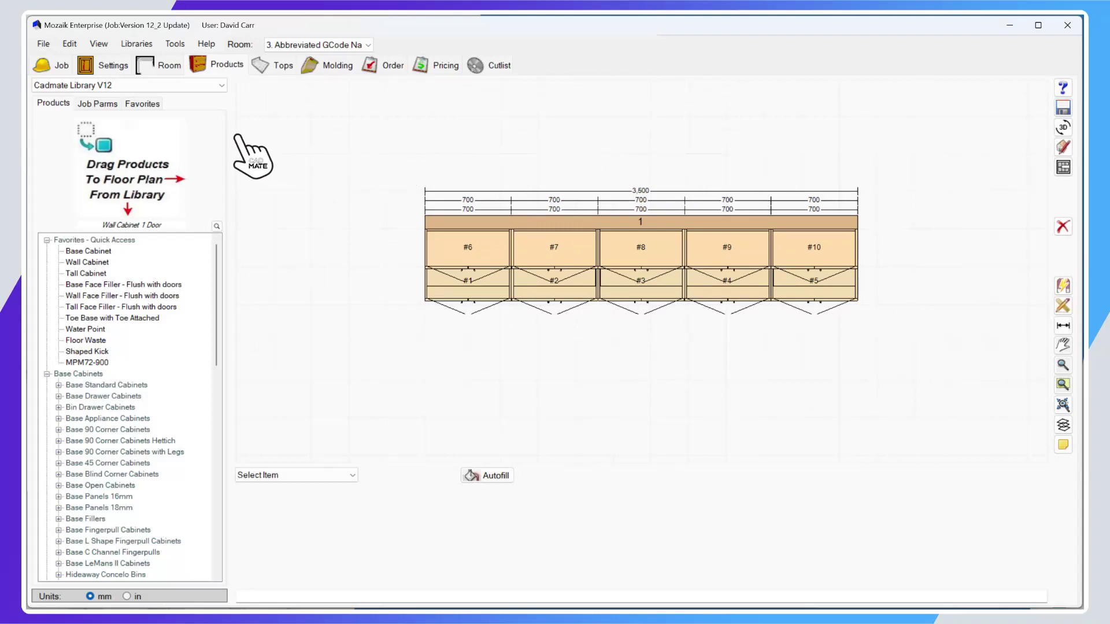
pyautogui.click(139, 46)
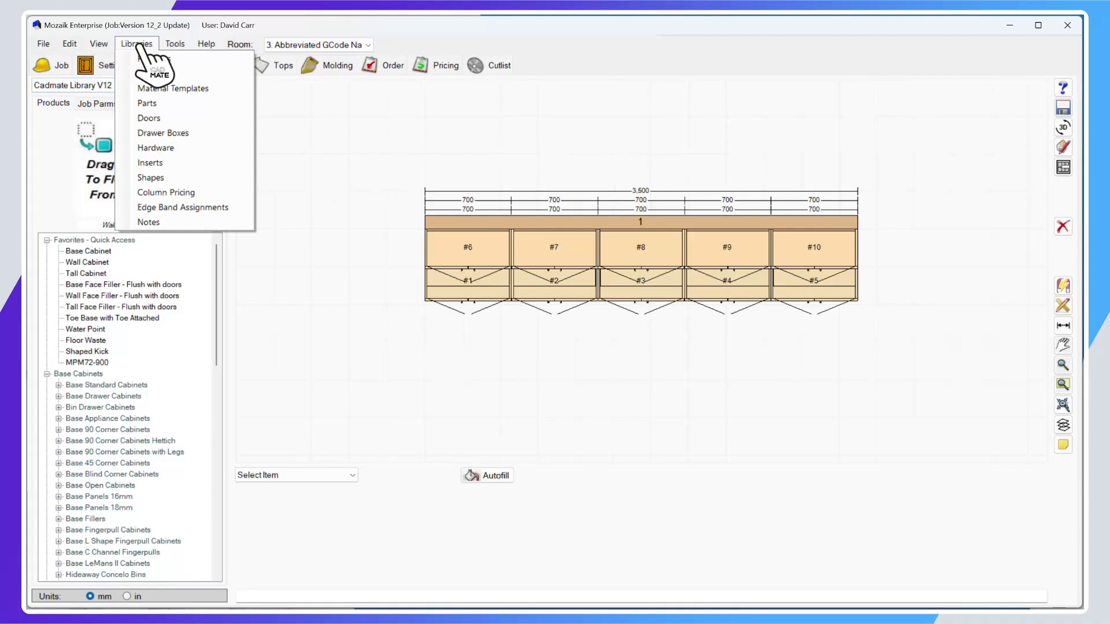
pyautogui.click(226, 88)
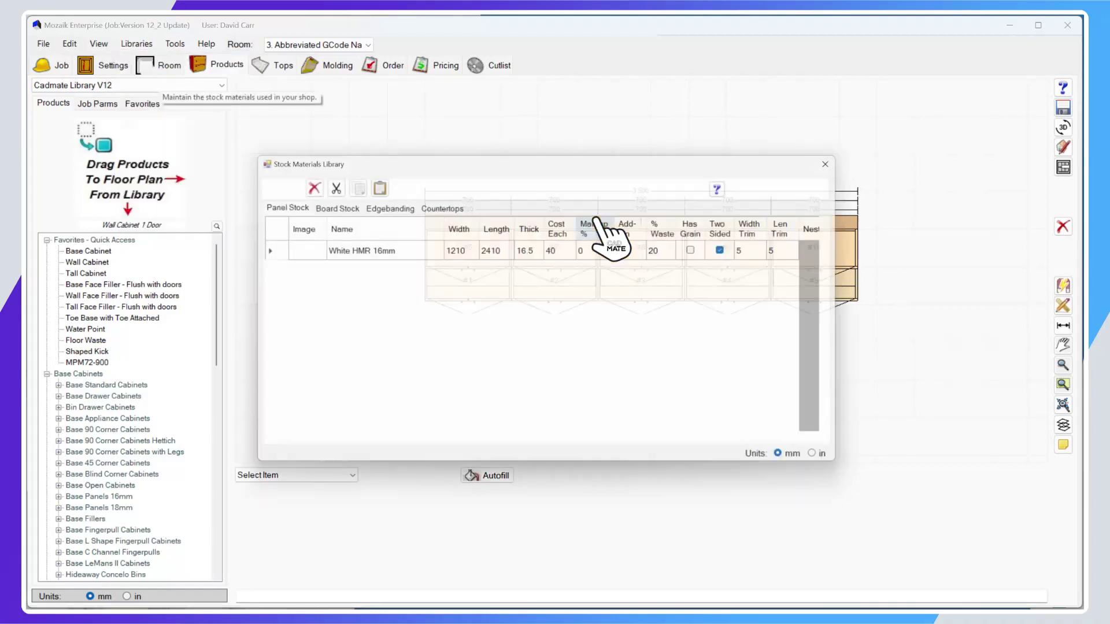
pyautogui.moveTo(863, 287); pyautogui.dragTo(1054, 298)
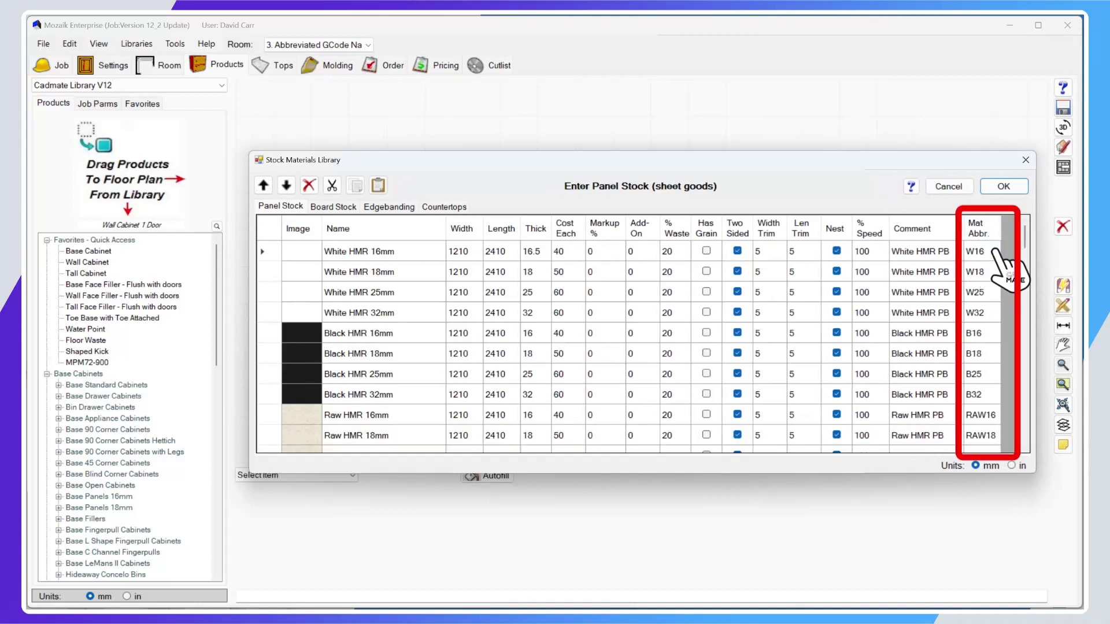
# Review the material abbreviations in the panel stock list, from White HMR 16mm down to the Colour boards
pyautogui.click(393, 252)
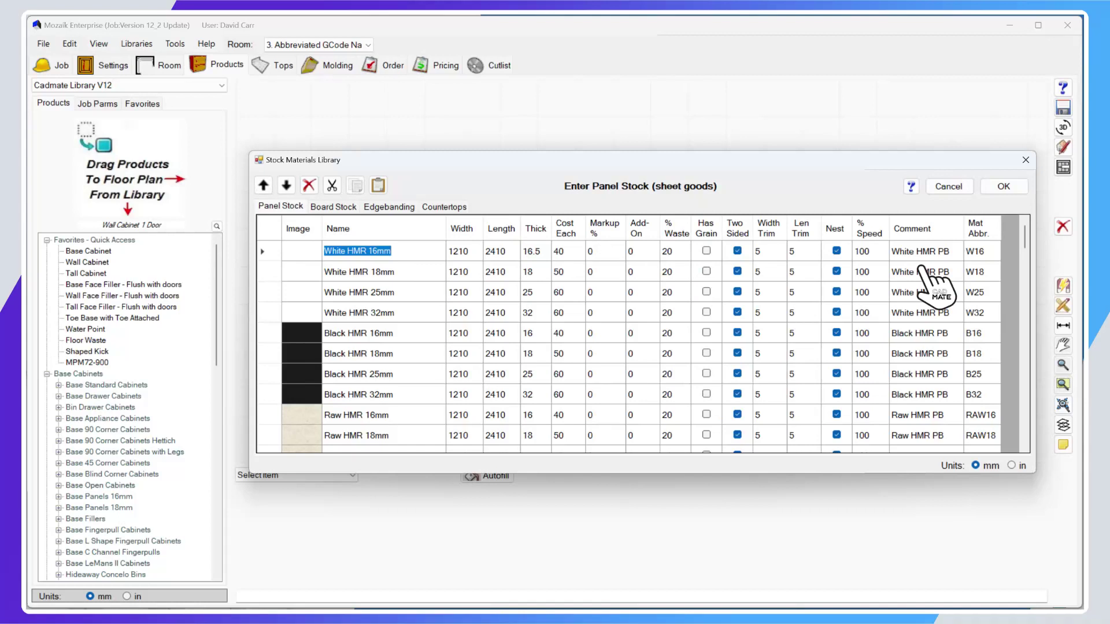
pyautogui.click(988, 255)
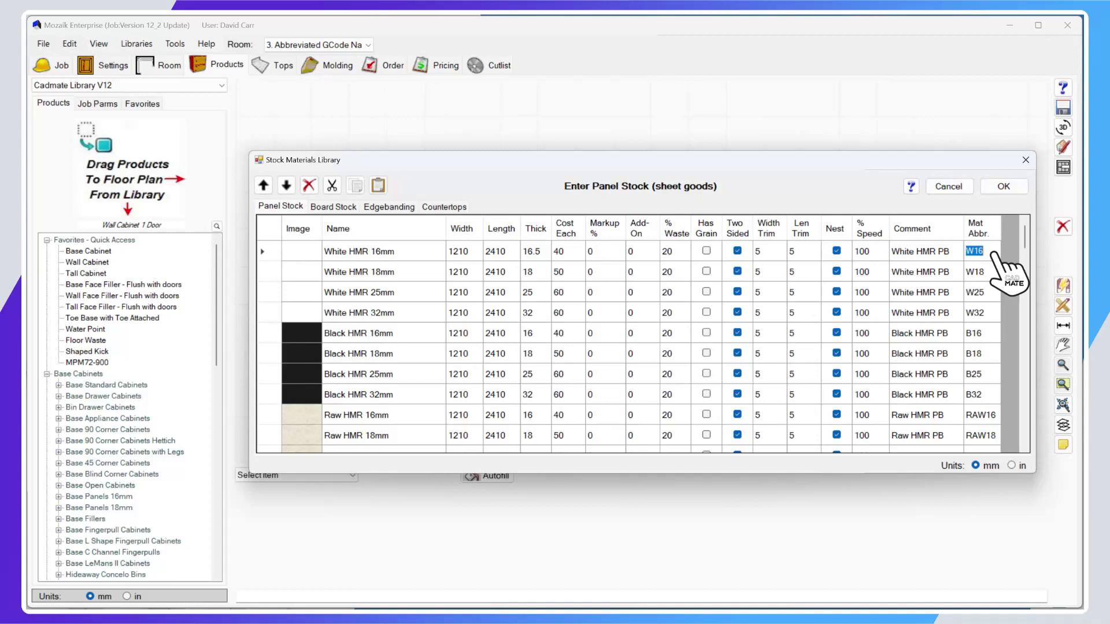
pyautogui.scroll(-2, 1009, 376)
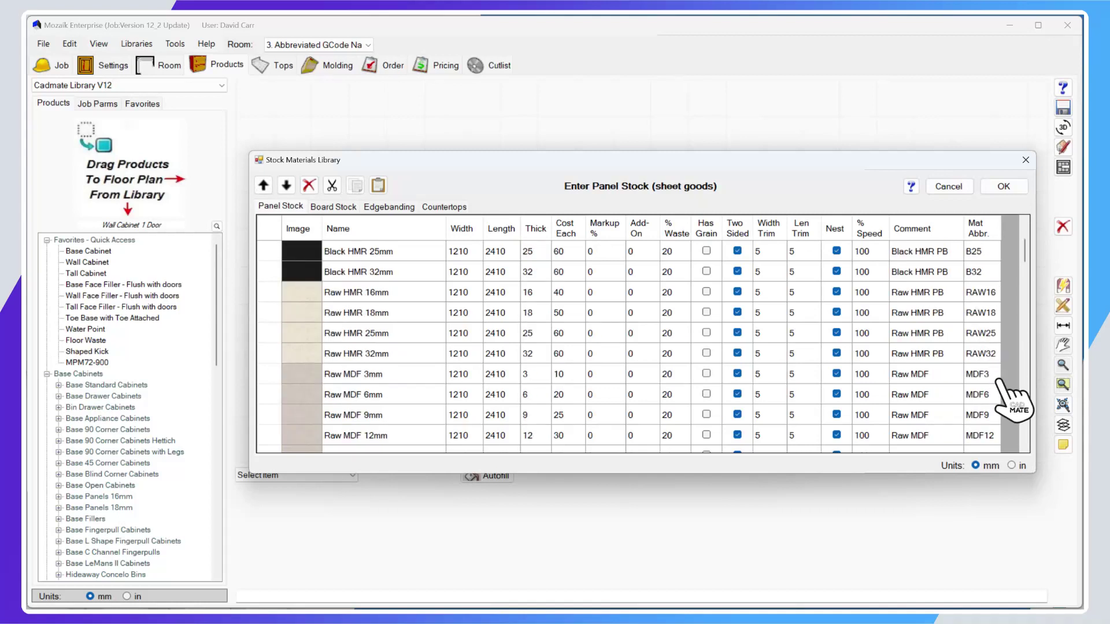
pyautogui.scroll(-2, 1009, 396)
pyautogui.scroll(-5, 1004, 383)
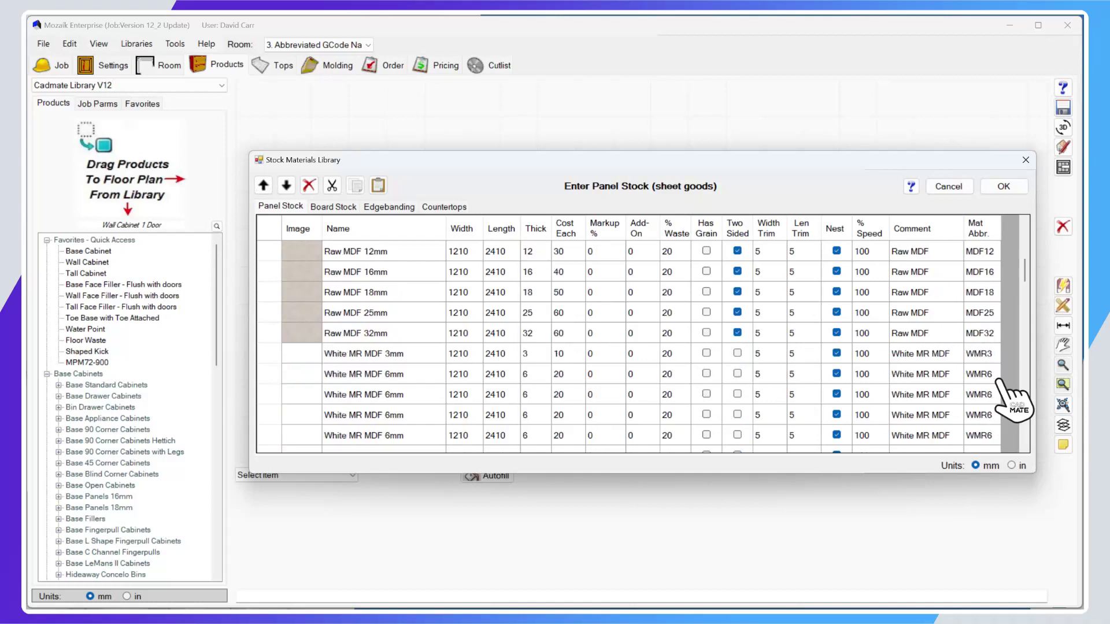
pyautogui.scroll(-1, 1006, 393)
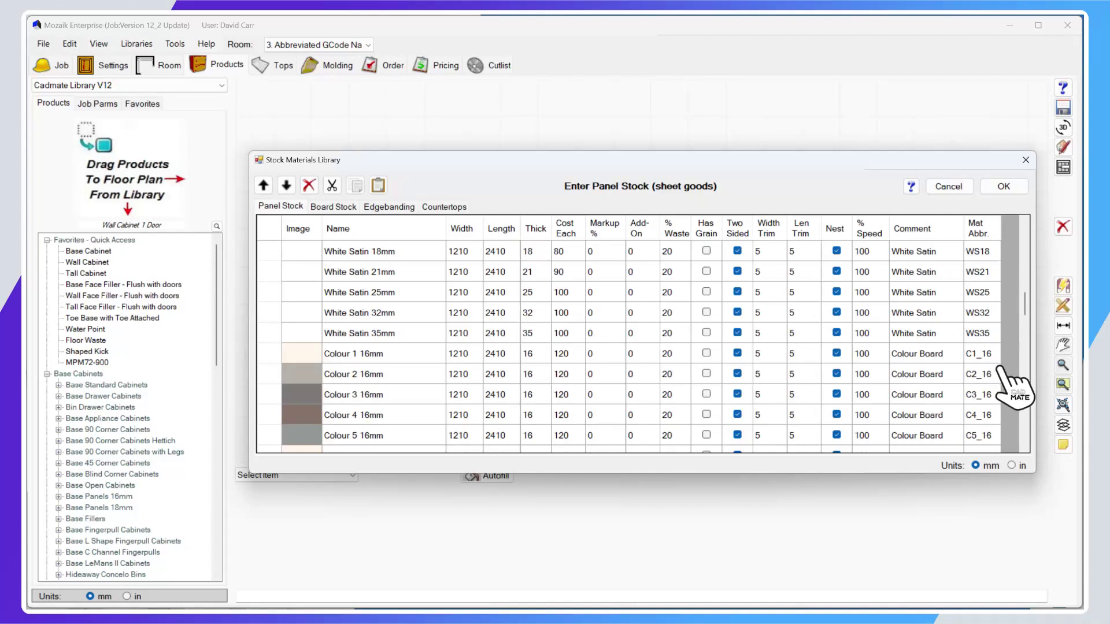
# Finish reviewing the Colour board abbreviations, accept the Stock Materials Library, and select the Job Abbr. field in the job information
pyautogui.scroll(-1, 1007, 353)
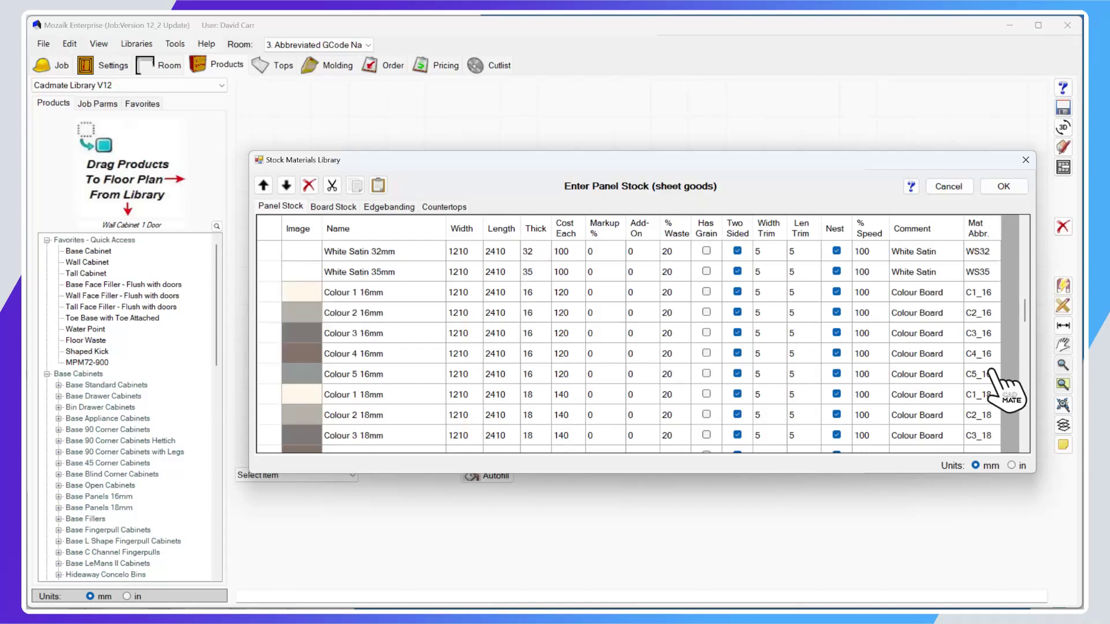
pyautogui.click(1002, 186)
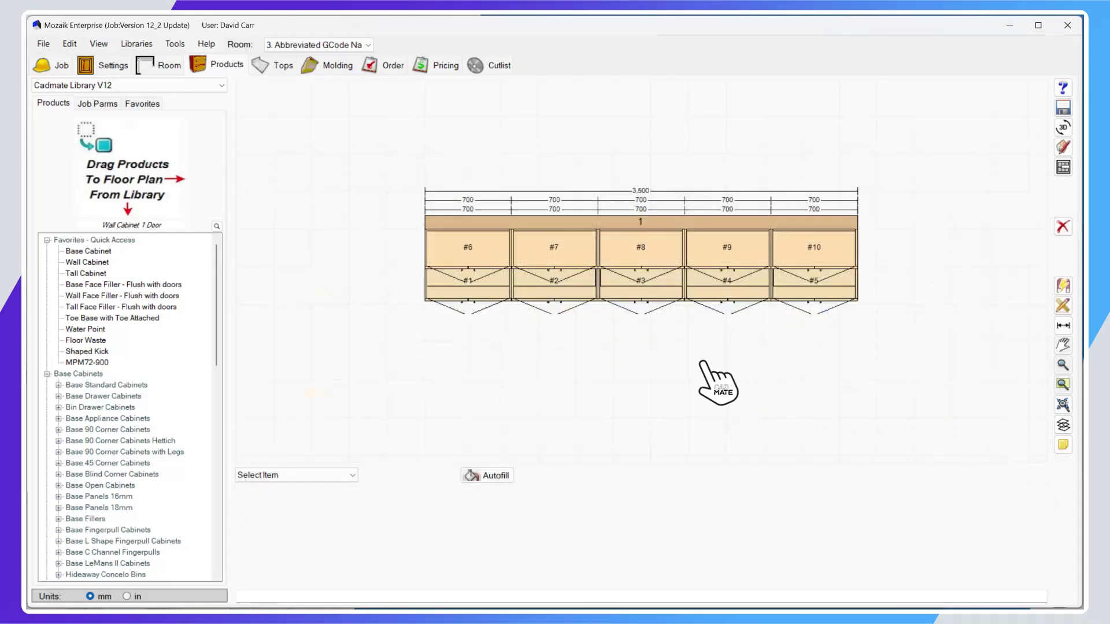
pyautogui.click(43, 66)
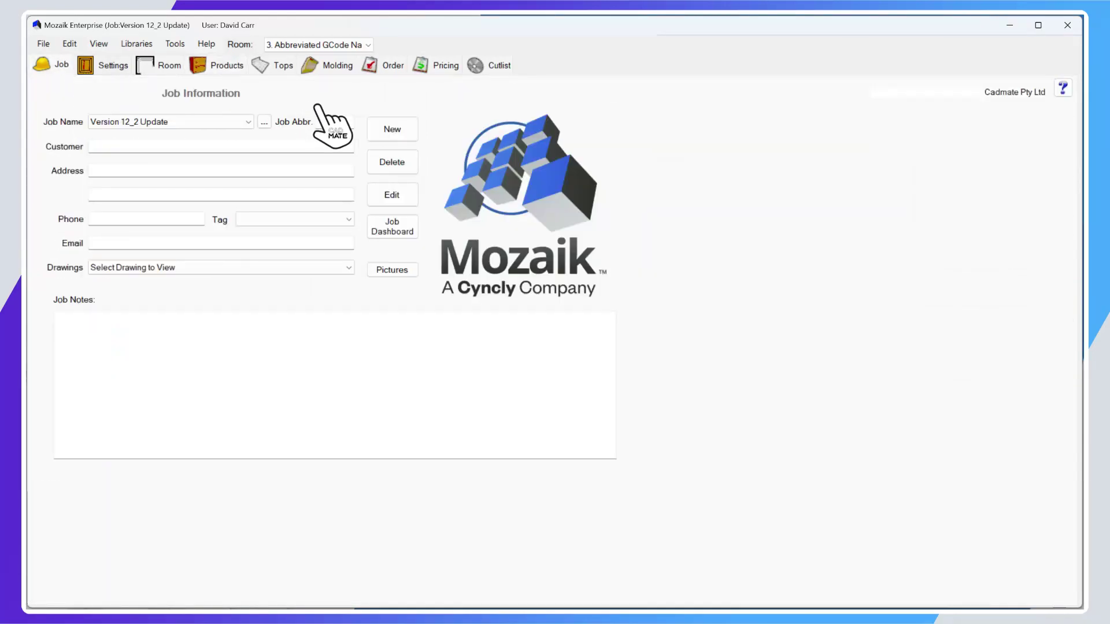
pyautogui.click(333, 122)
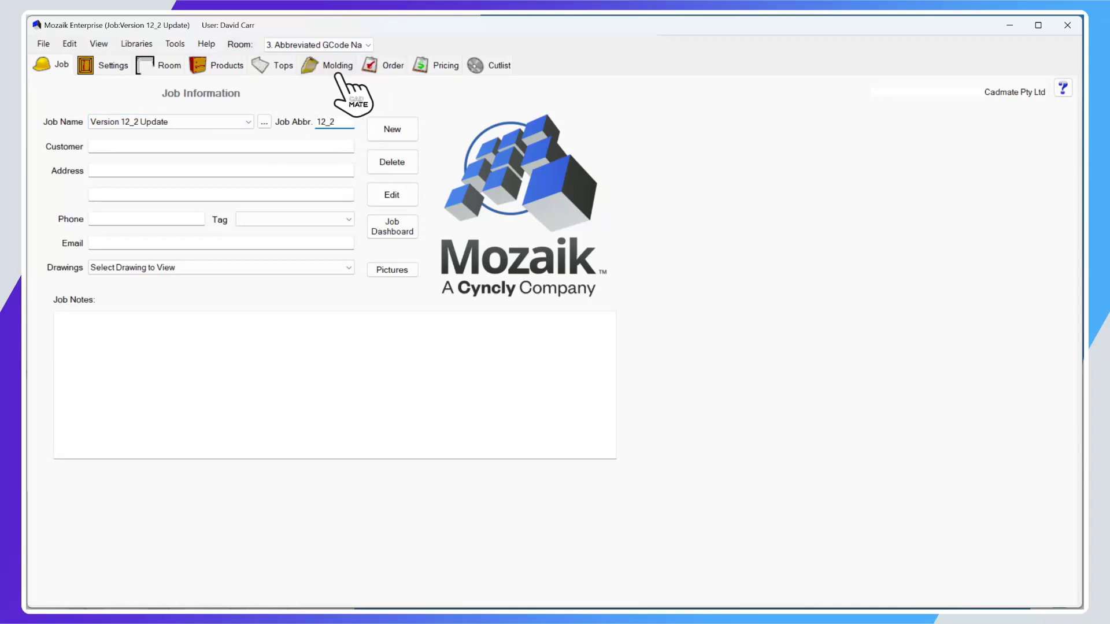
# Open the cutlist and limit it to the Abbreviated GCode Naming room
pyautogui.click(491, 65)
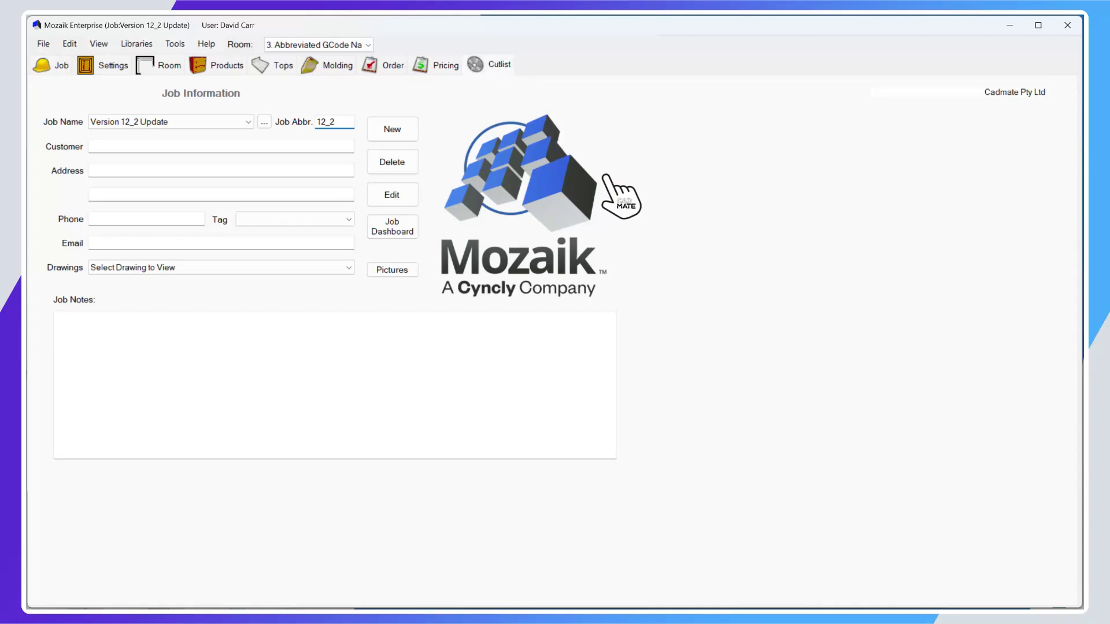
pyautogui.click(223, 63)
pyautogui.click(491, 65)
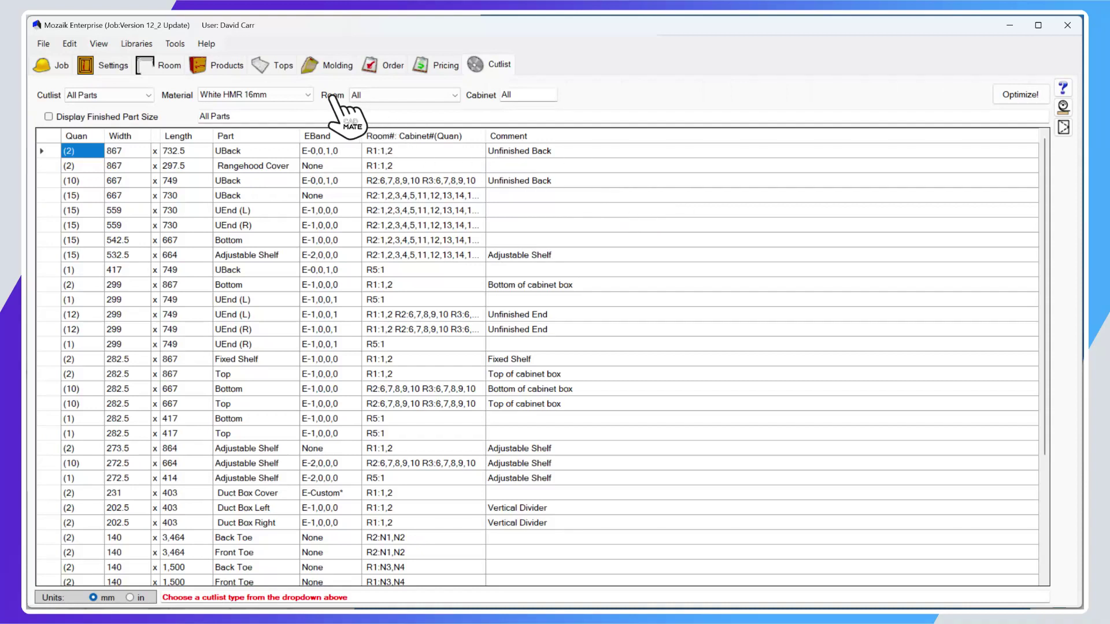
pyautogui.click(366, 97)
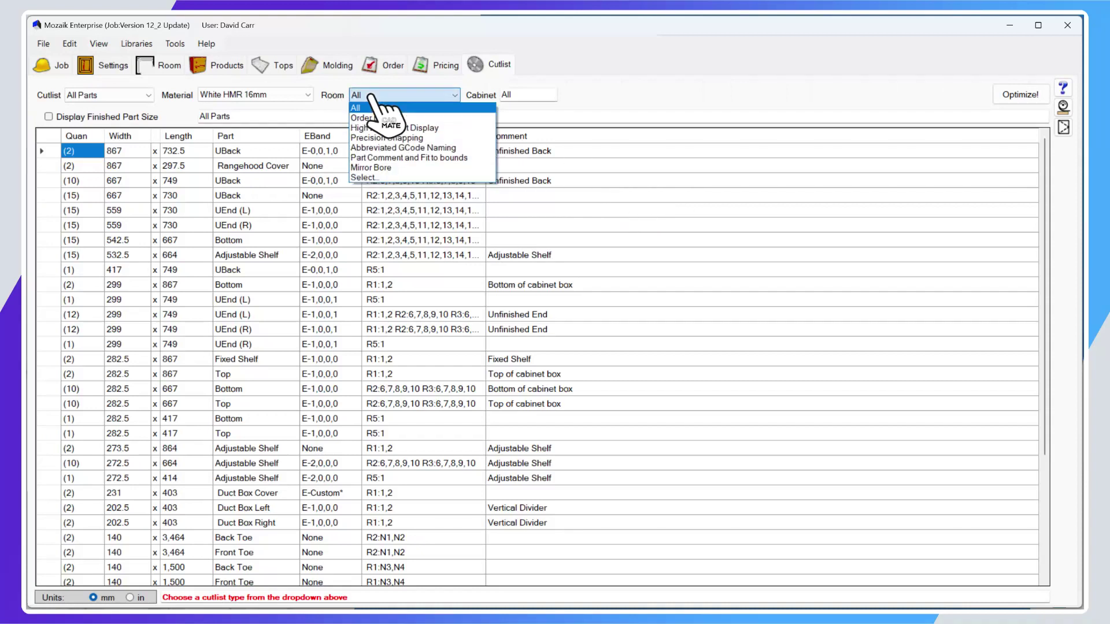
pyautogui.click(416, 149)
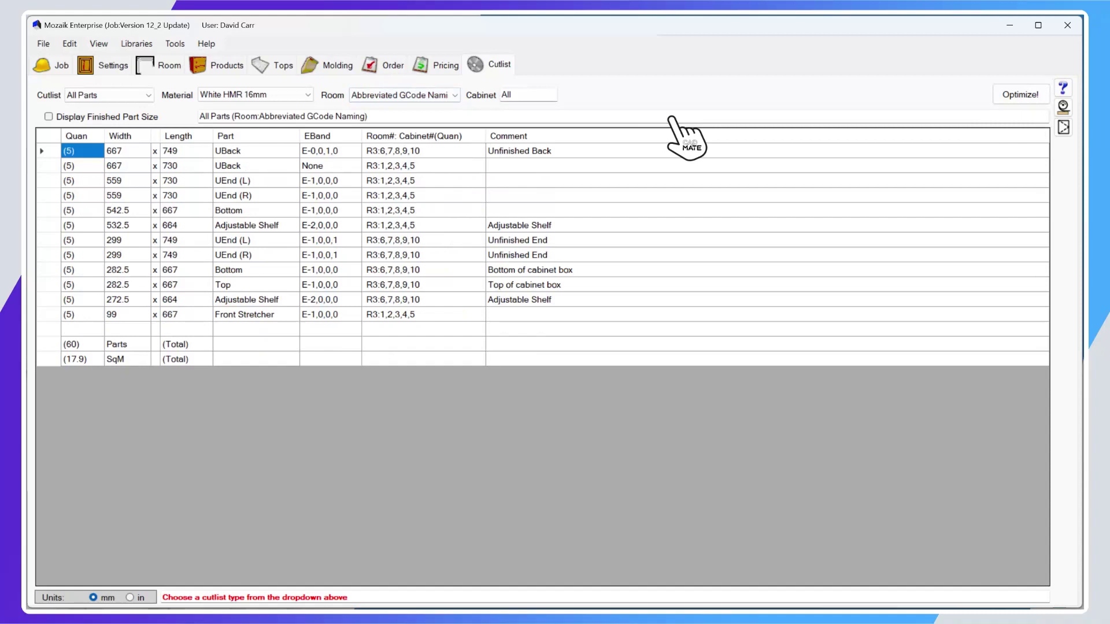
# Send White HMR 16mm, Colour 1 18mm and Colour 2 18mm to the optimizer, and optimize the Colour 2 18mm sheets
pyautogui.click(1019, 95)
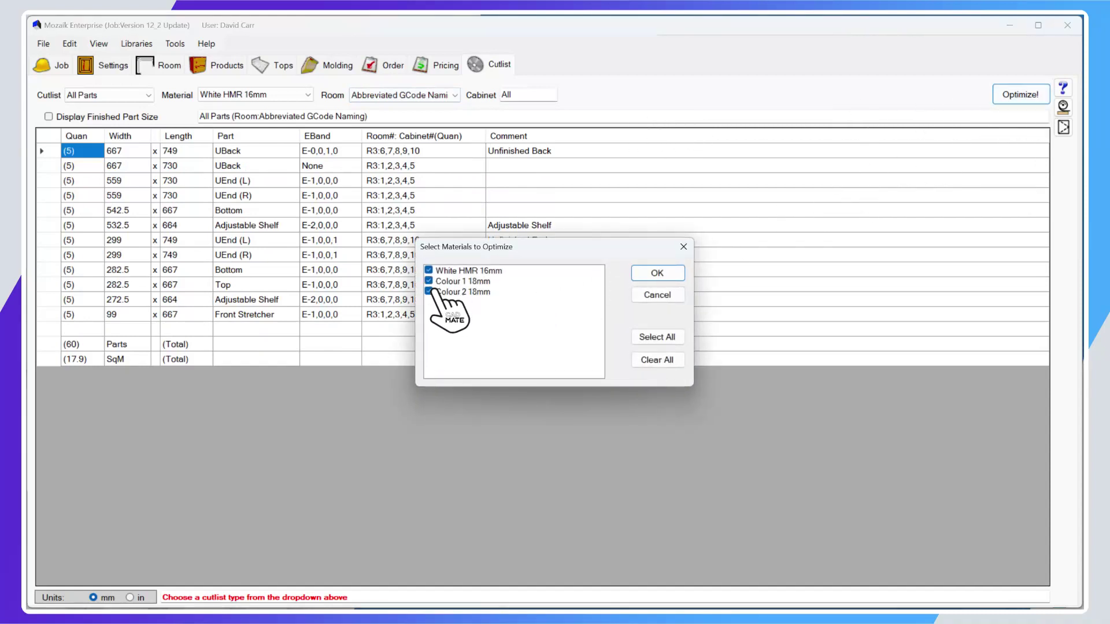
pyautogui.click(657, 273)
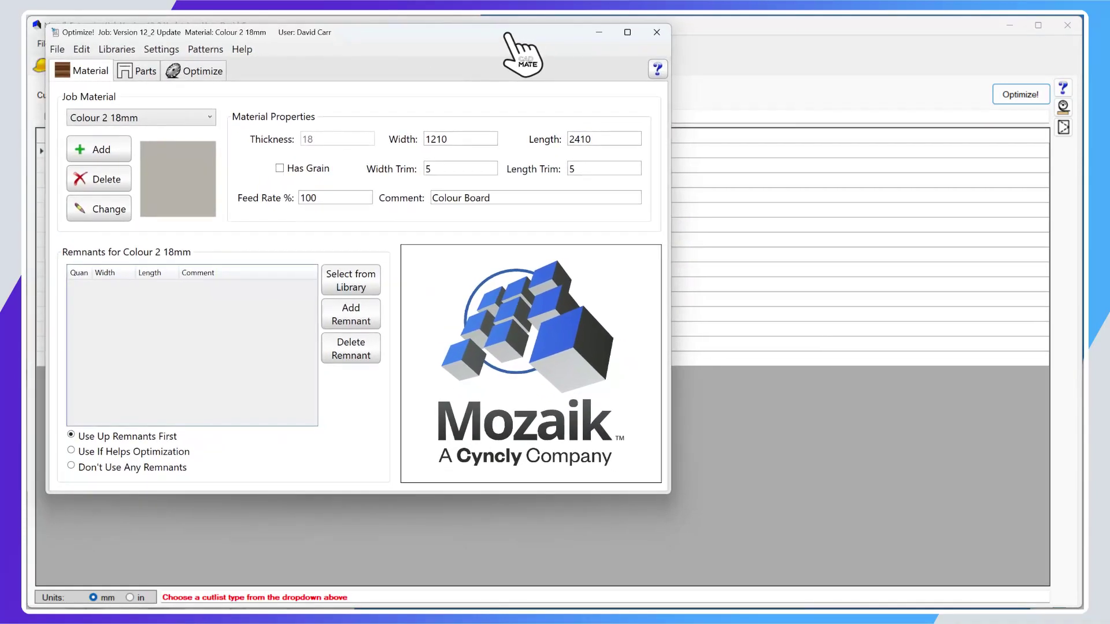
pyautogui.click(227, 70)
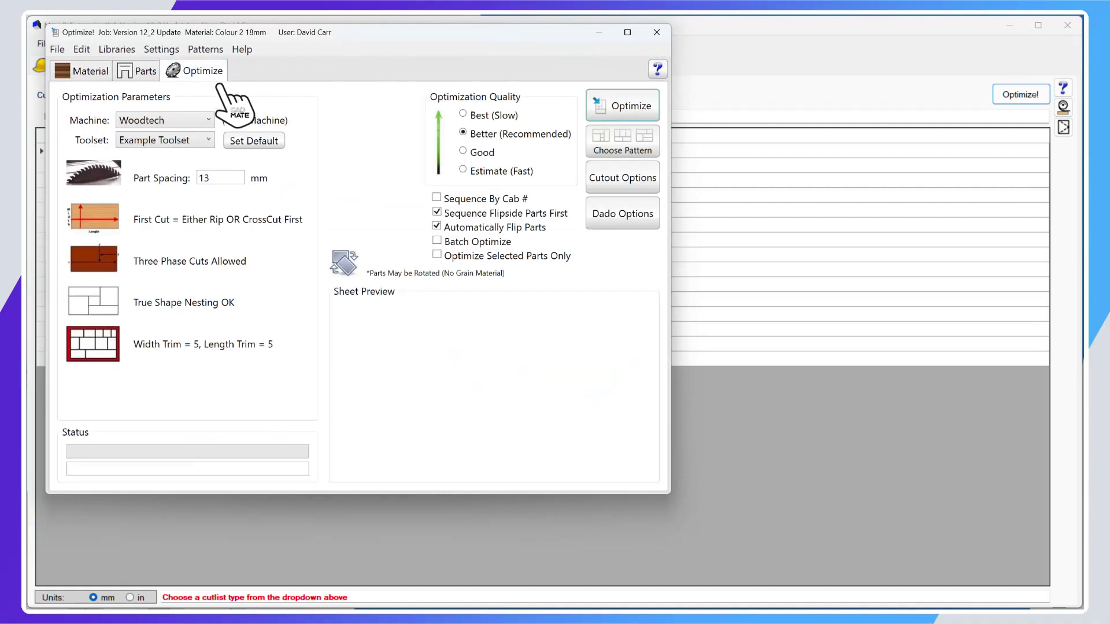
pyautogui.click(647, 110)
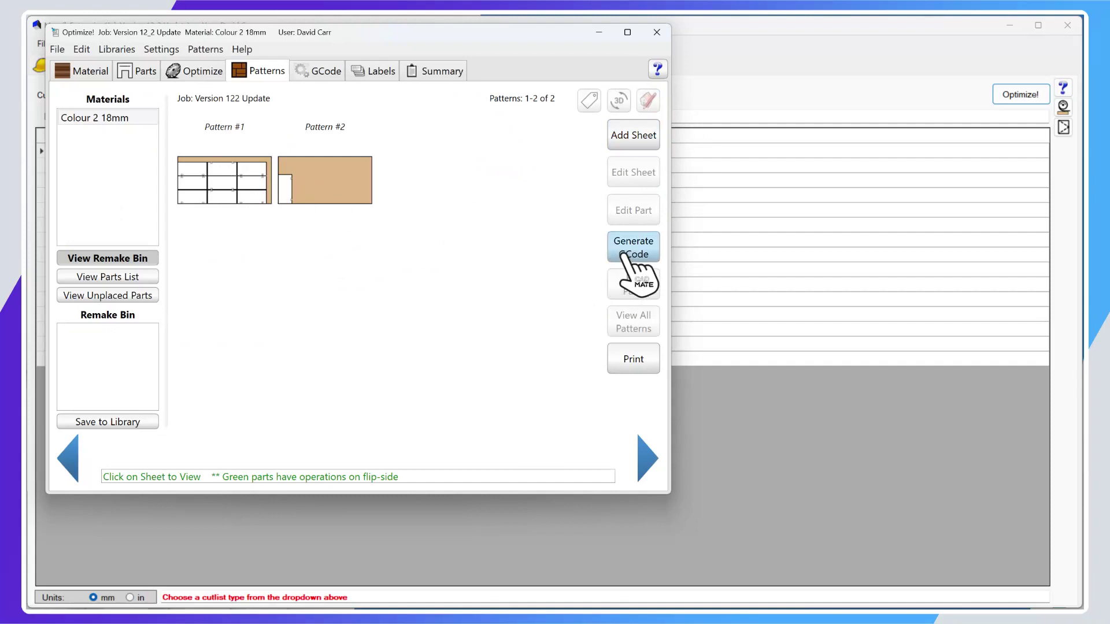
# Enable Batch Optimize and re-optimize all three materials, deleting the uncut patterns
pyautogui.click(184, 72)
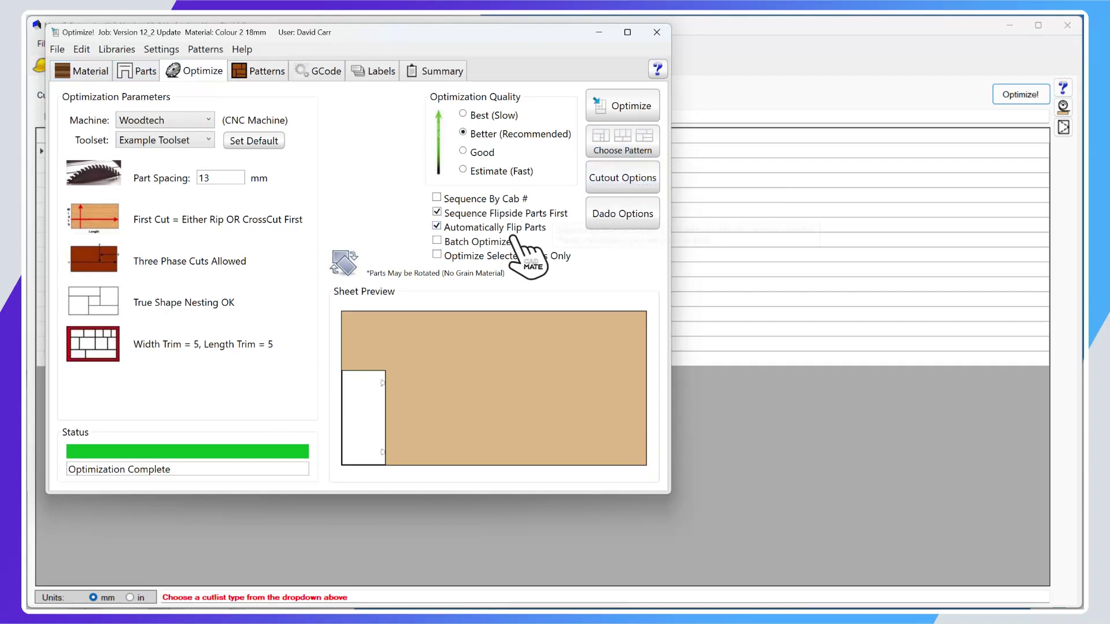
pyautogui.click(437, 241)
pyautogui.click(611, 116)
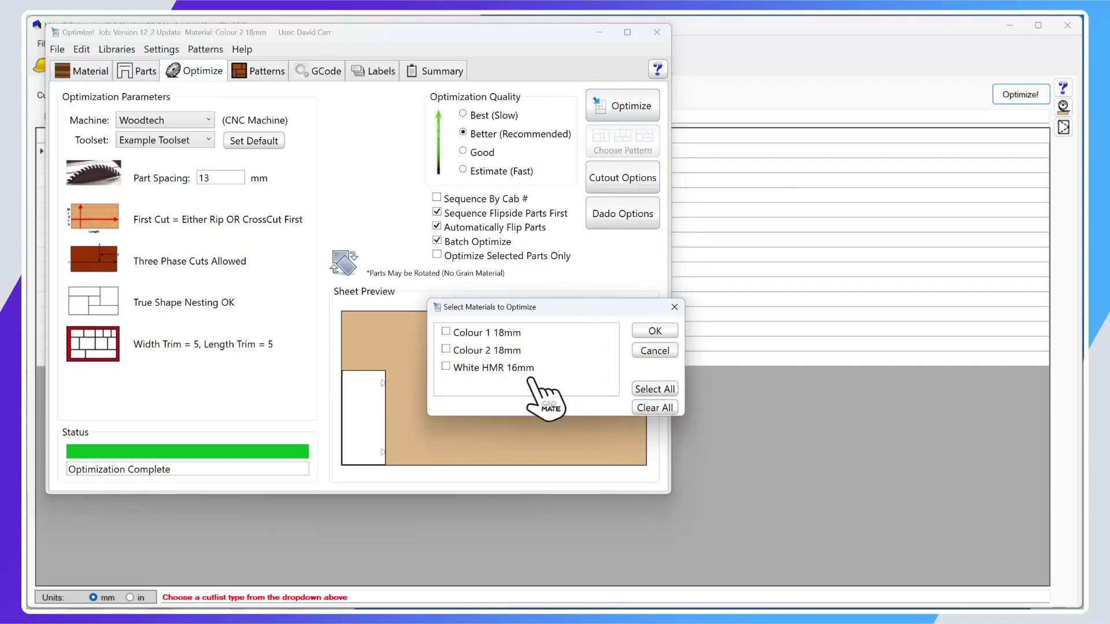
pyautogui.click(653, 389)
pyautogui.click(653, 330)
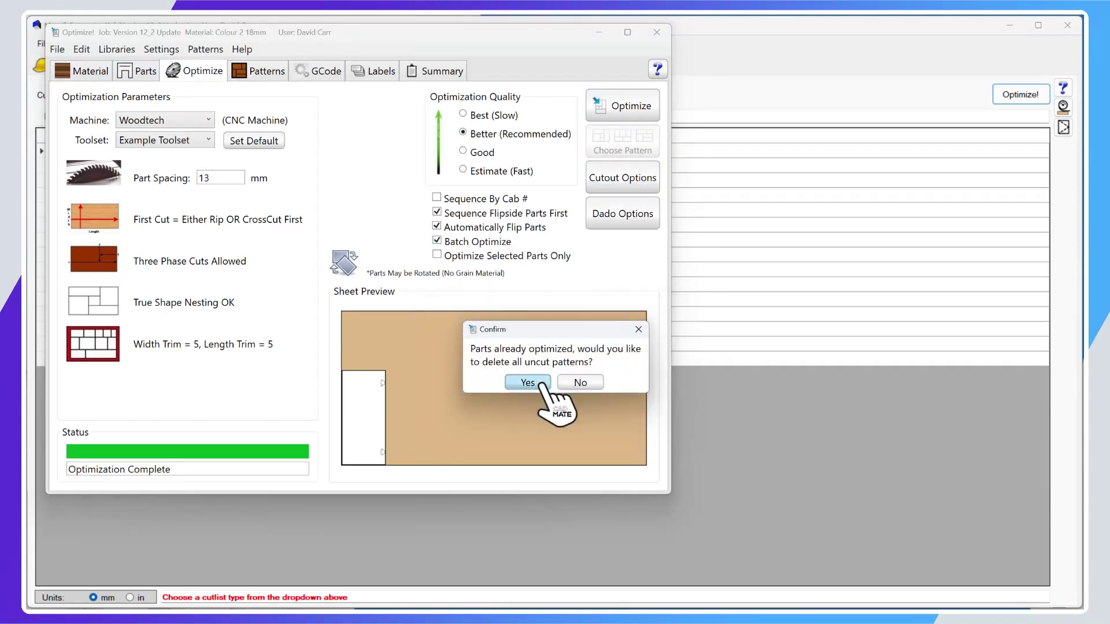
pyautogui.click(527, 377)
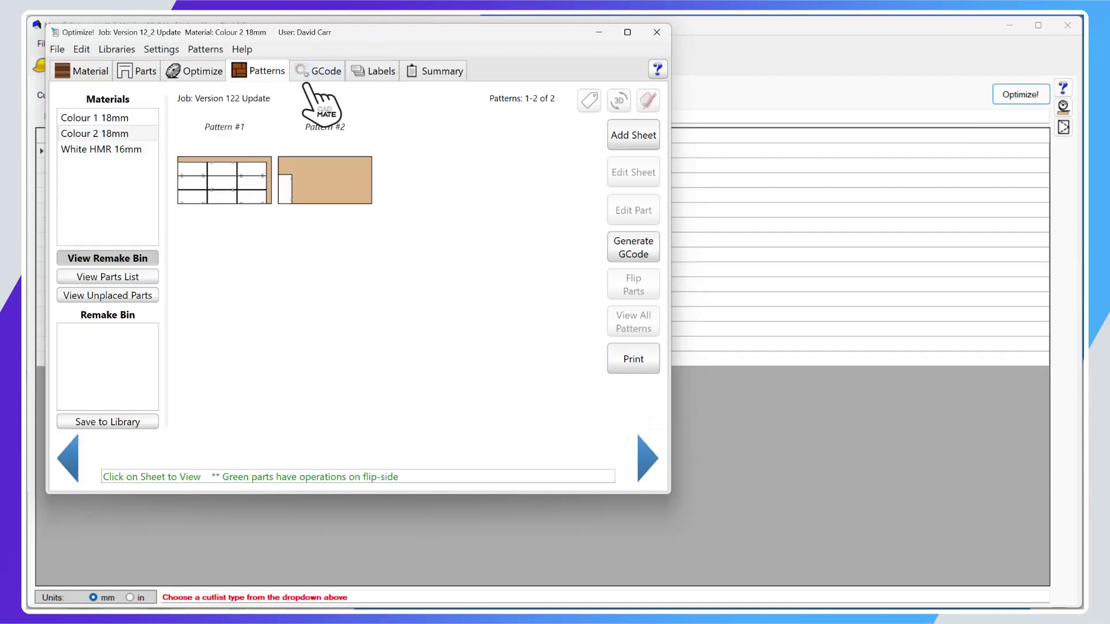
# Generate primary sheet GCode for Colour 1 18mm, Colour 2 18mm and White HMR 16mm together
pyautogui.click(635, 253)
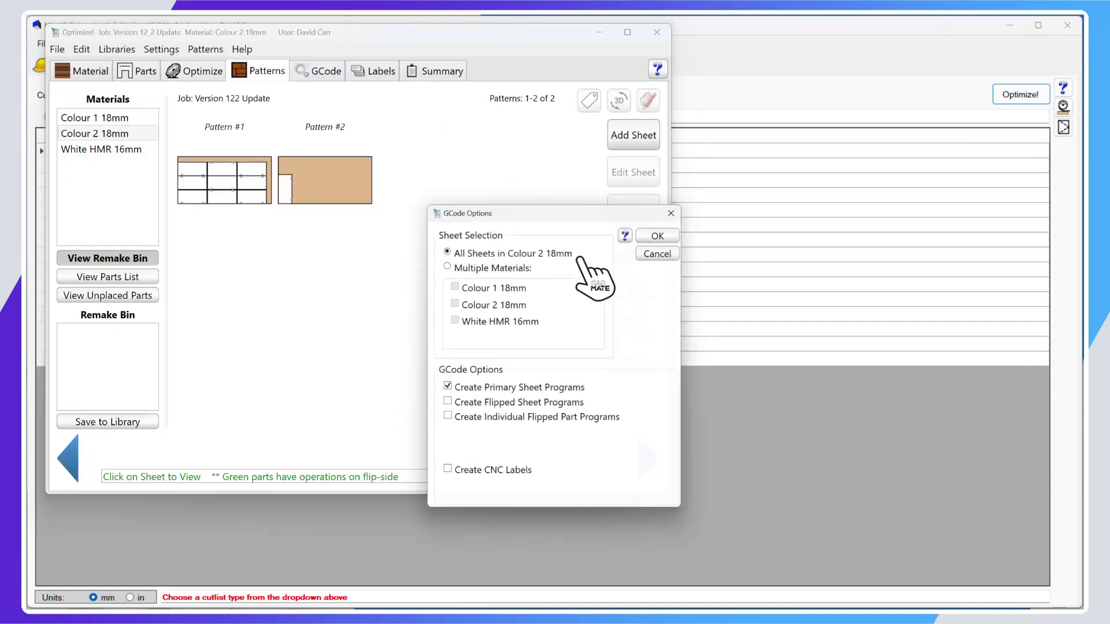
pyautogui.click(444, 263)
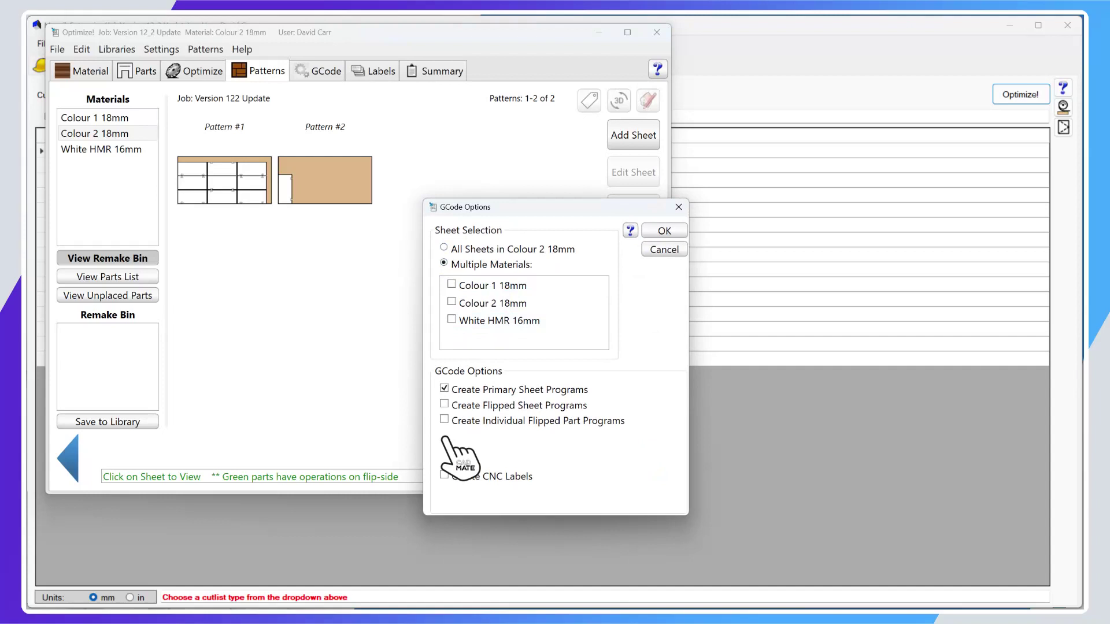
pyautogui.click(451, 284)
pyautogui.click(451, 302)
pyautogui.click(452, 319)
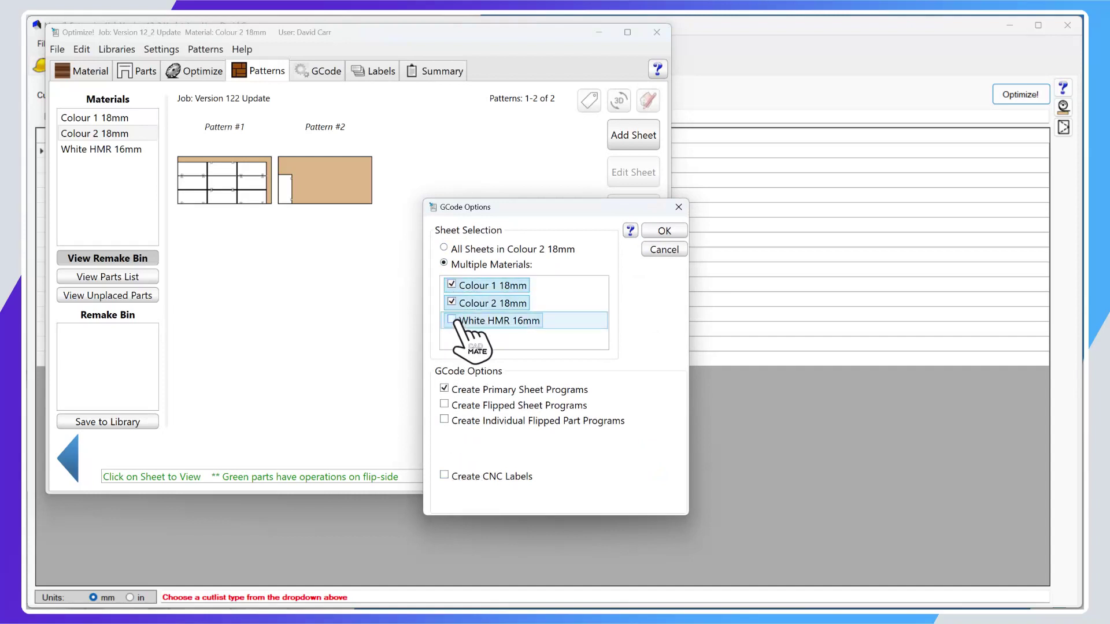
pyautogui.click(664, 230)
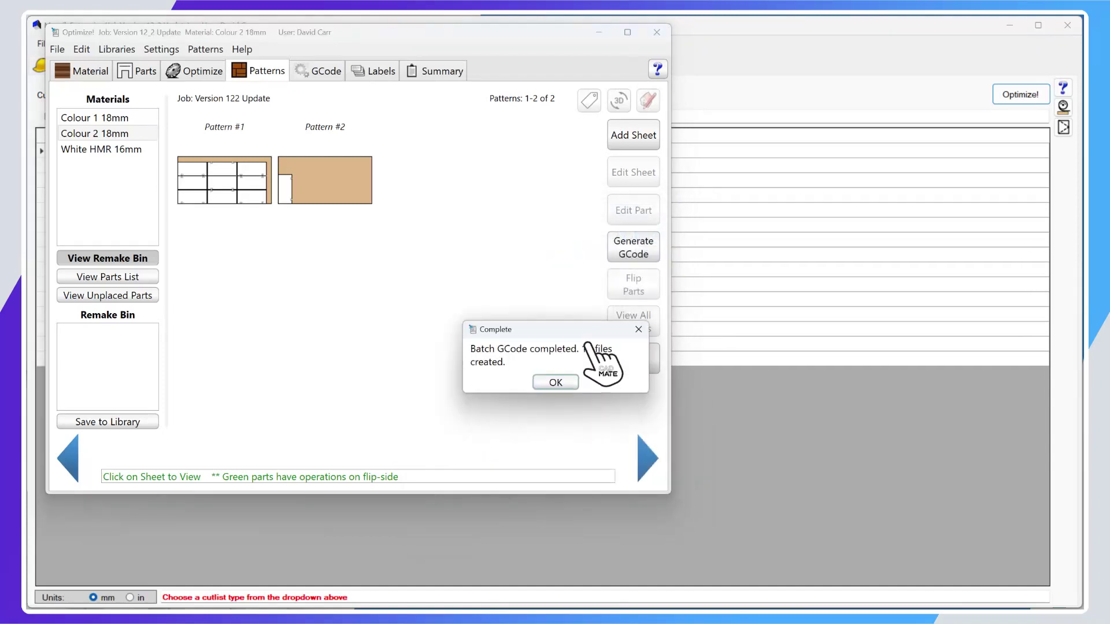
pyautogui.click(559, 380)
# Examine the abbreviated GCode filenames for Colour 2 18mm and Colour 1 18mm, selecting Pattern #1 of Colour 1 18mm
pyautogui.click(319, 78)
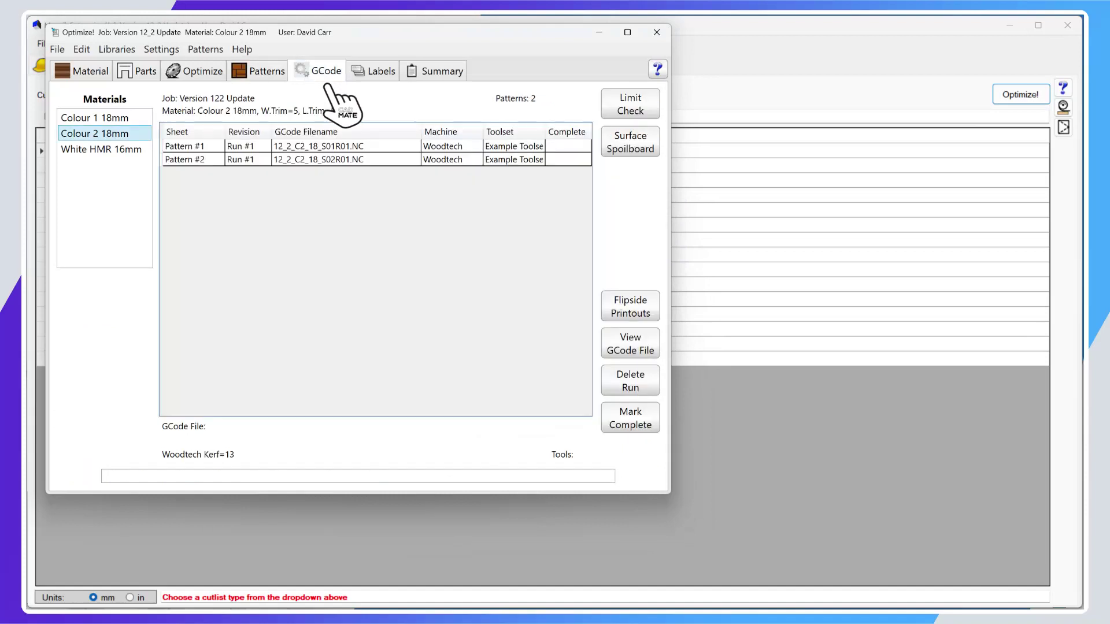
pyautogui.click(99, 119)
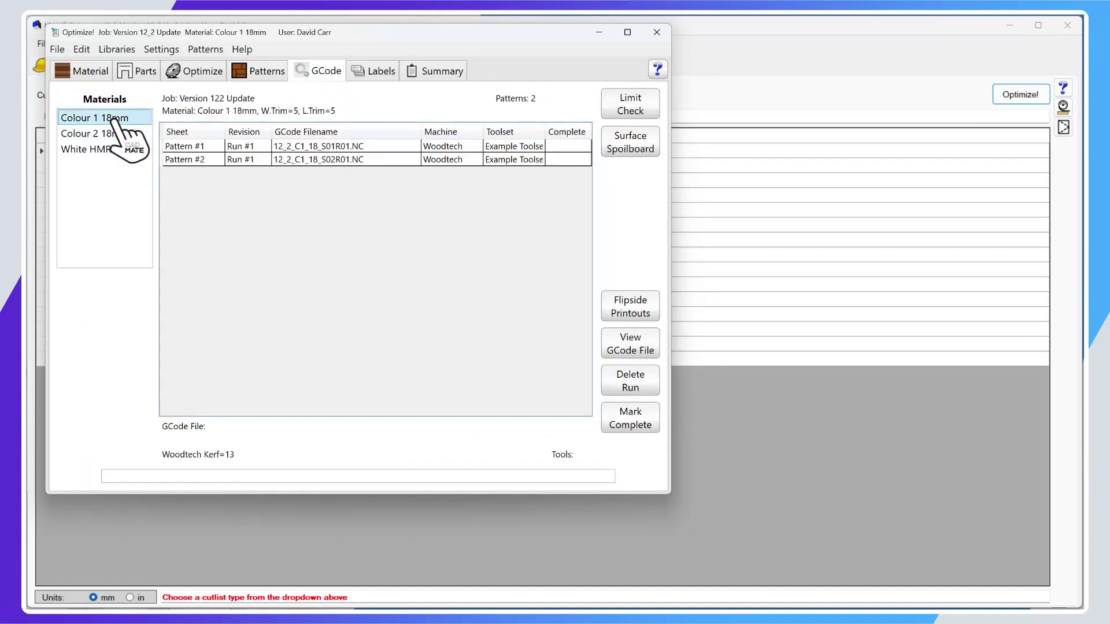
pyautogui.click(285, 148)
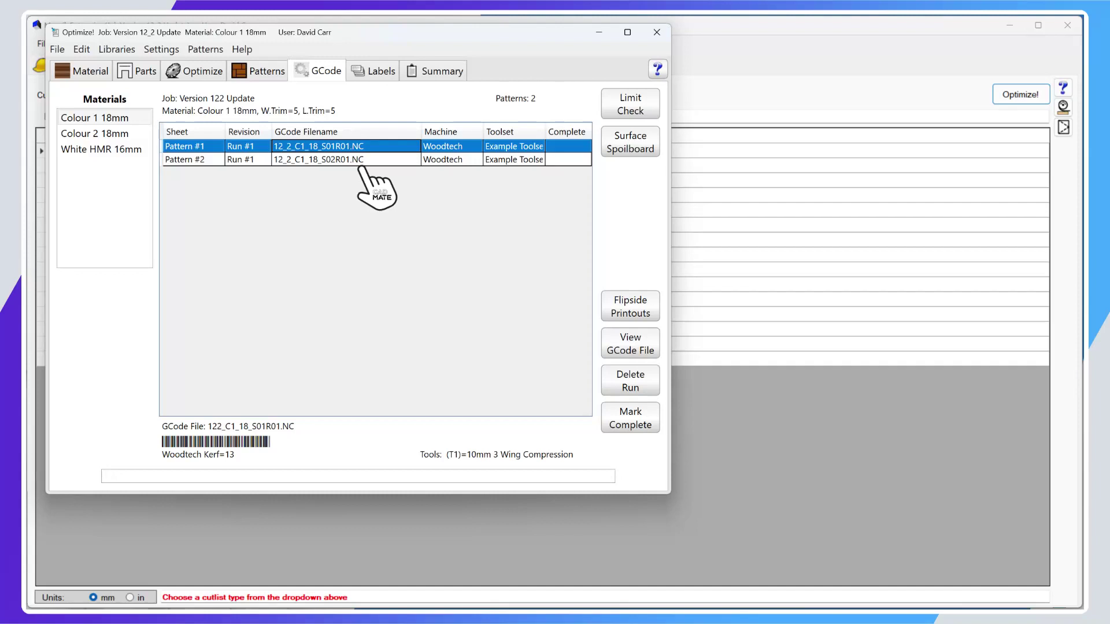
# Set File Names to Long in the Woodtech machine's CNC router properties and save the machine settings
pyautogui.click(121, 50)
pyautogui.click(134, 80)
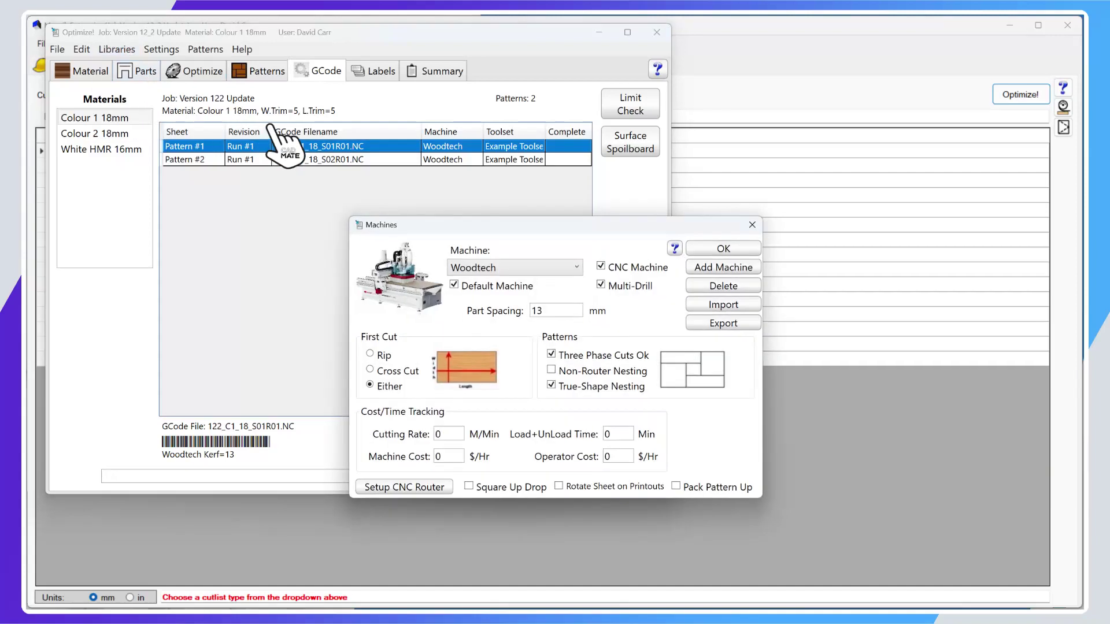
pyautogui.click(426, 487)
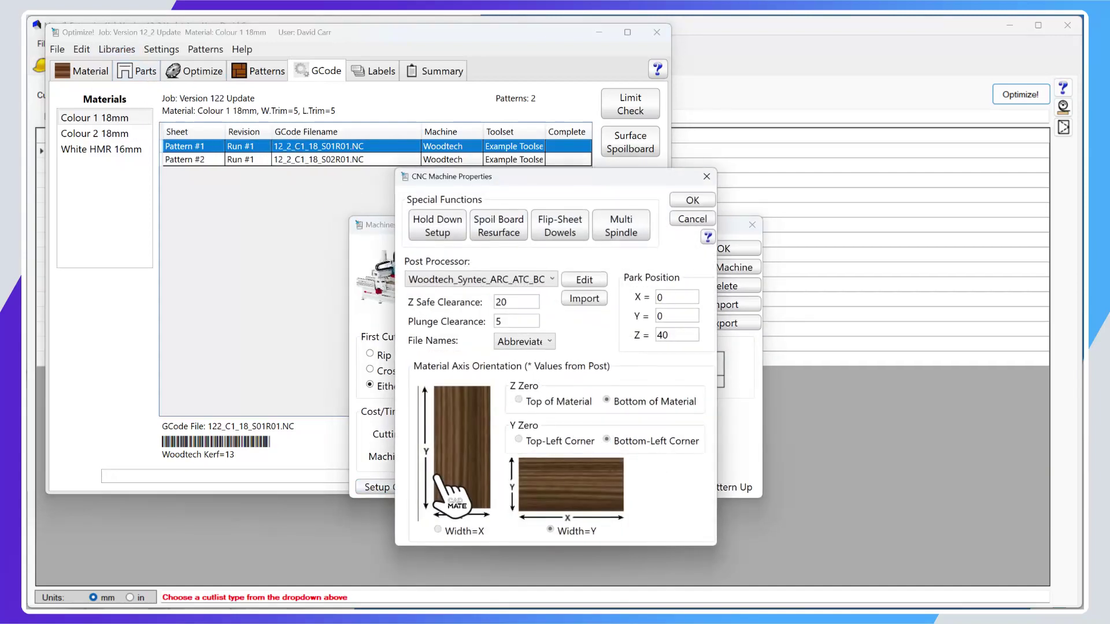
pyautogui.click(540, 341)
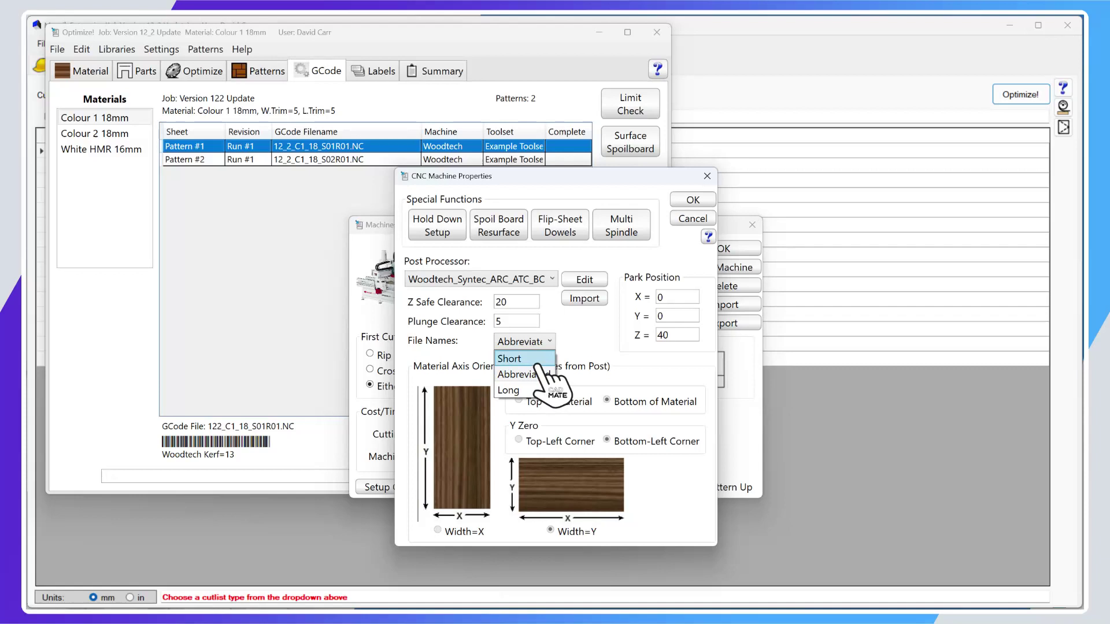
pyautogui.click(520, 390)
pyautogui.click(697, 201)
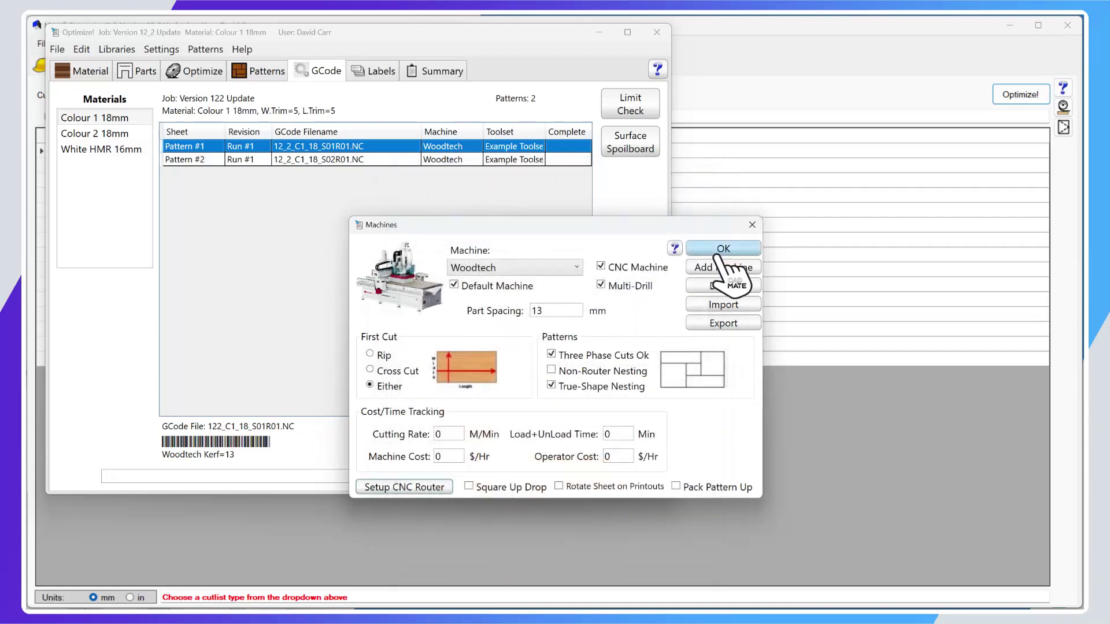
pyautogui.click(721, 250)
pyautogui.click(556, 385)
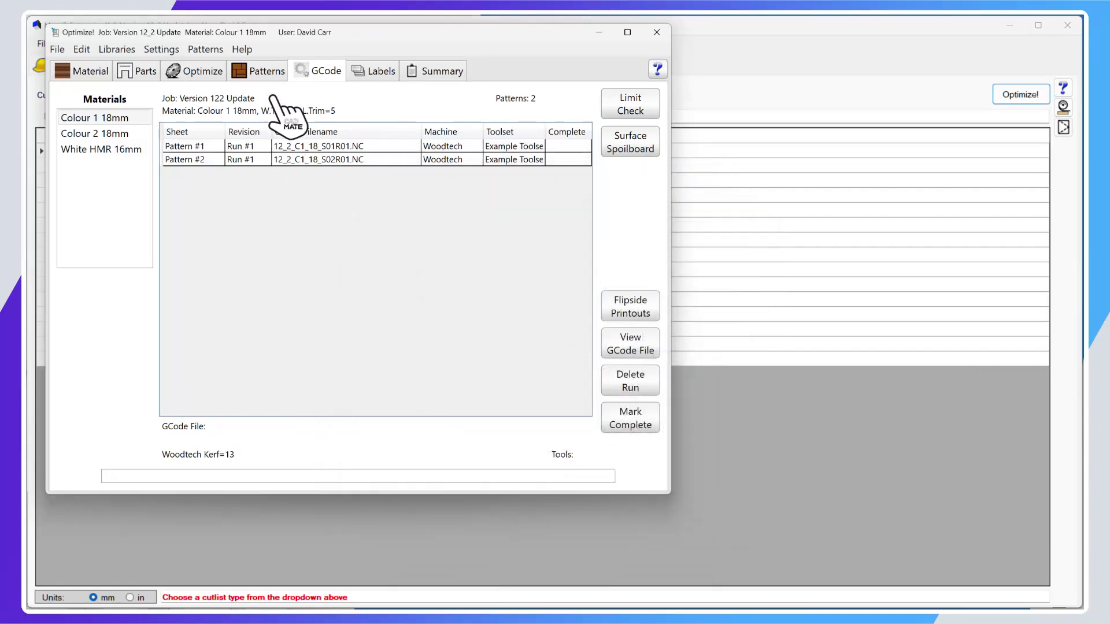
# Re-generate GCode for the existing patterns of Colour 1 18mm, Colour 2 18mm and White HMR 16mm
pyautogui.click(260, 70)
pyautogui.click(636, 256)
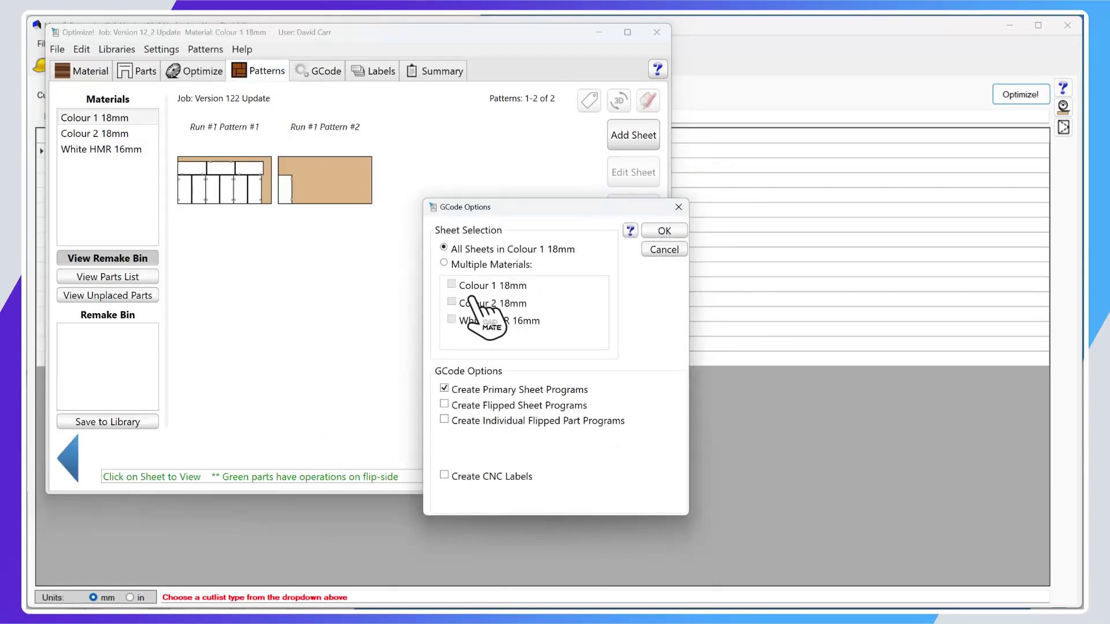
pyautogui.click(444, 264)
pyautogui.click(457, 285)
pyautogui.click(457, 302)
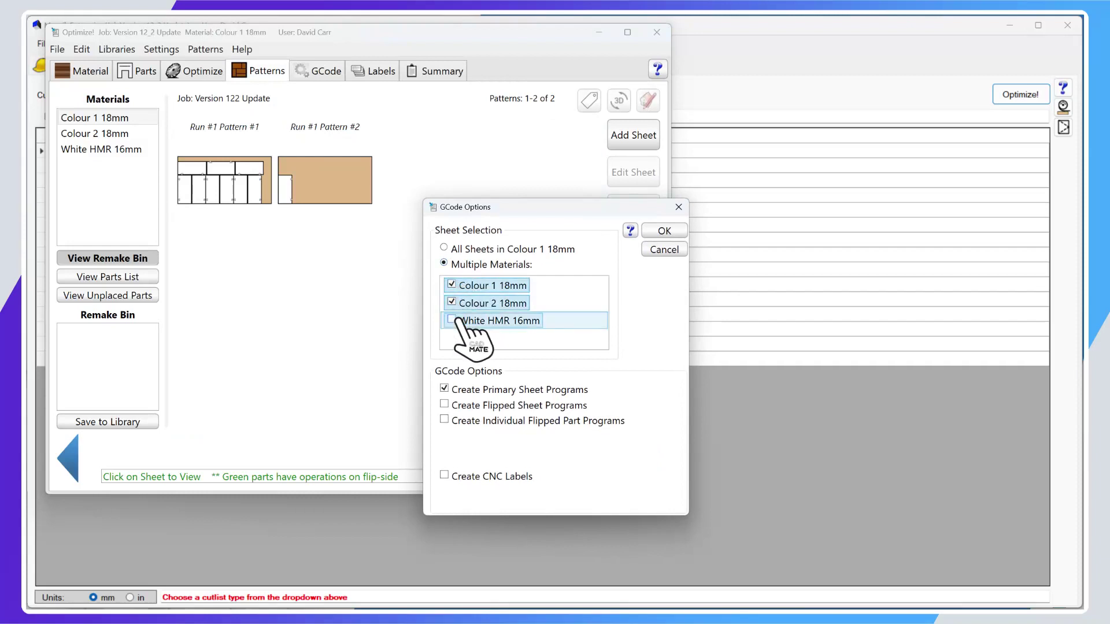
pyautogui.click(452, 319)
pyautogui.click(664, 230)
pyautogui.click(541, 464)
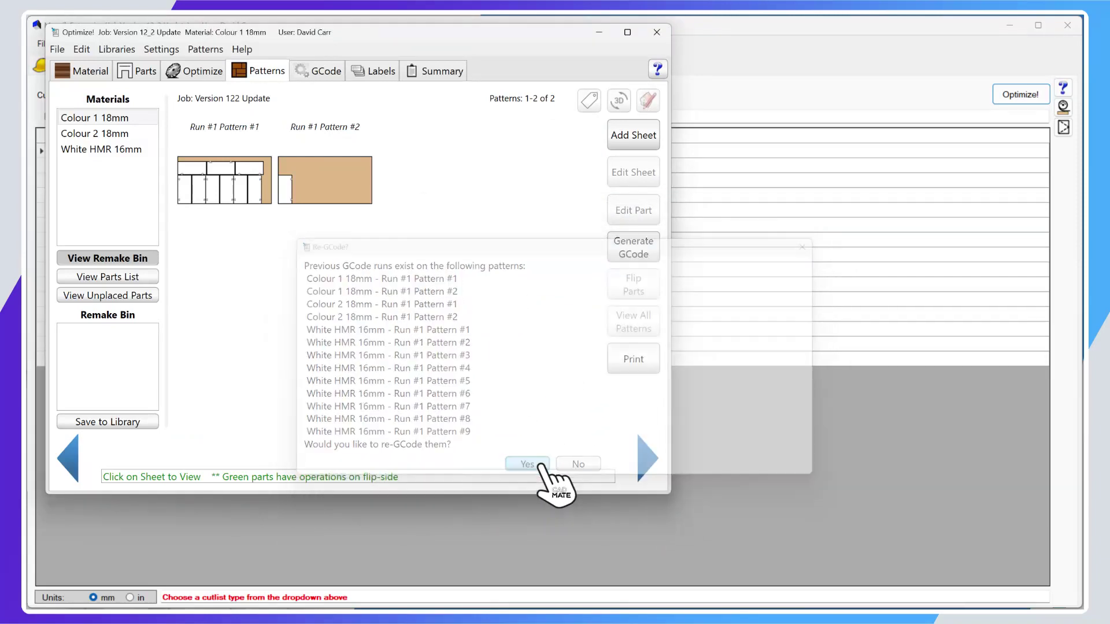
pyautogui.click(563, 382)
# Show the GCode list for Colour 1 18mm and widen the GCode Filename column to read the full names
pyautogui.click(319, 72)
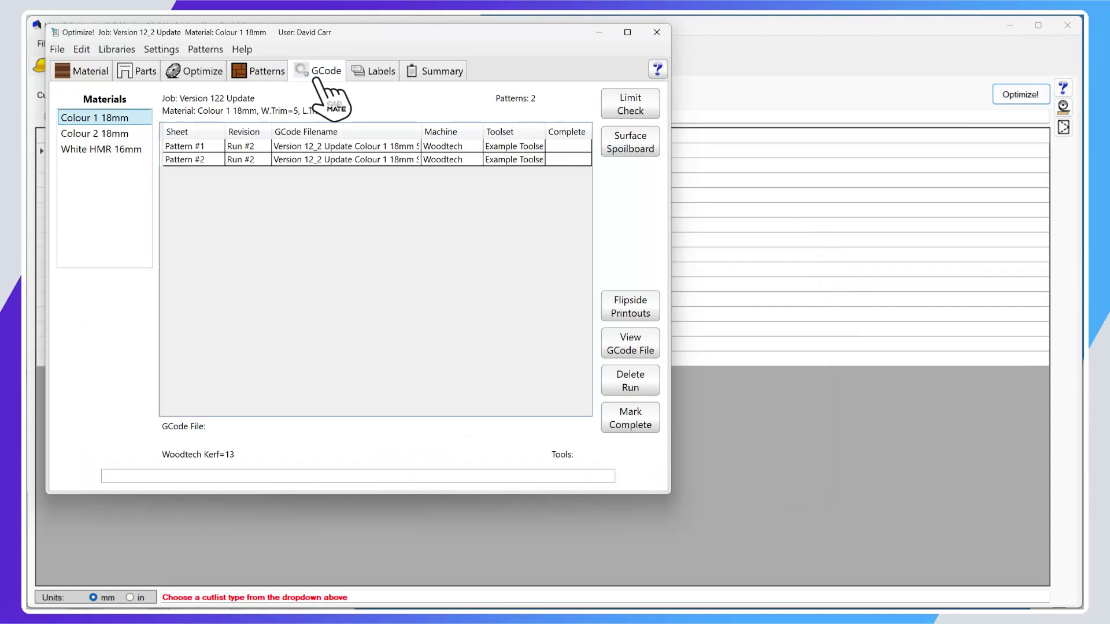
pyautogui.moveTo(421, 132); pyautogui.dragTo(480, 133)
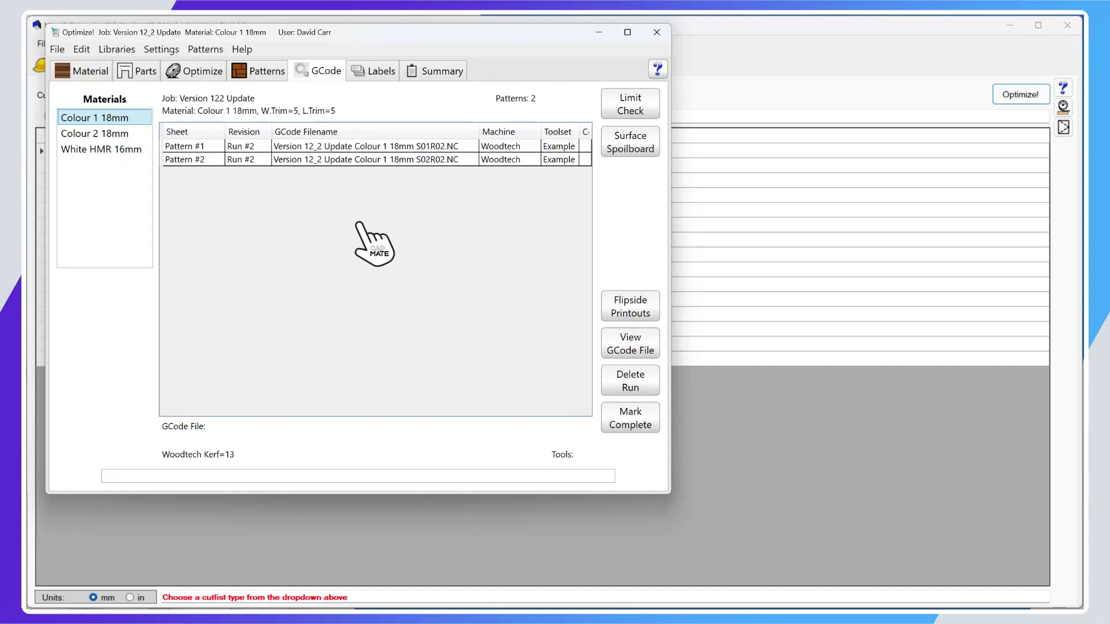
# Set File Names to Short in the Woodtech machine's CNC router properties and save the machine settings
pyautogui.click(116, 50)
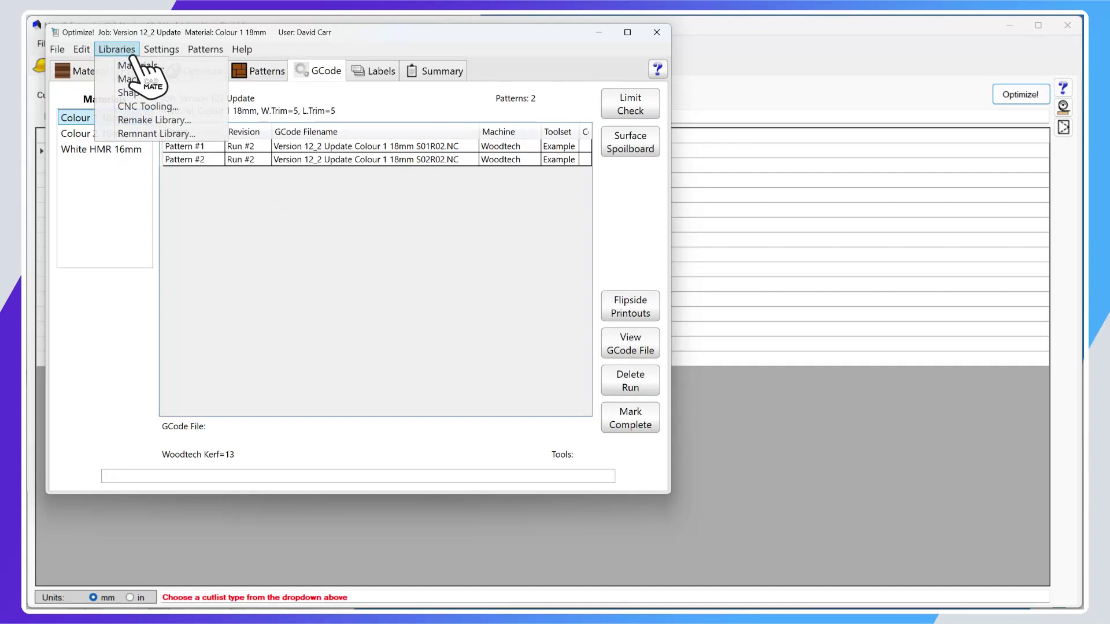
pyautogui.click(436, 488)
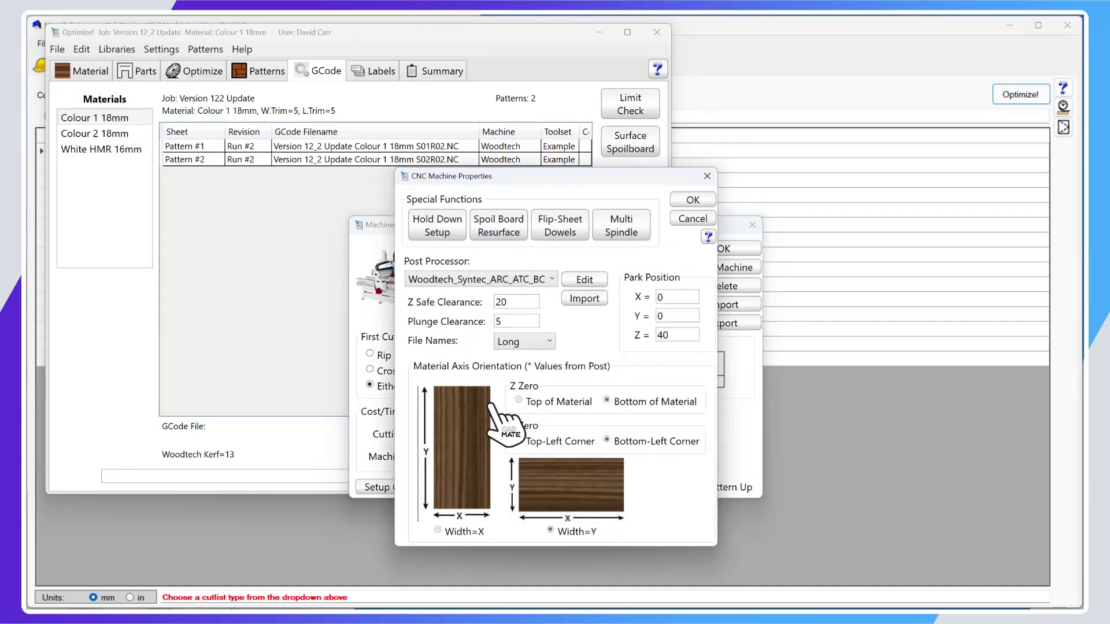
pyautogui.click(529, 339)
pyautogui.click(520, 355)
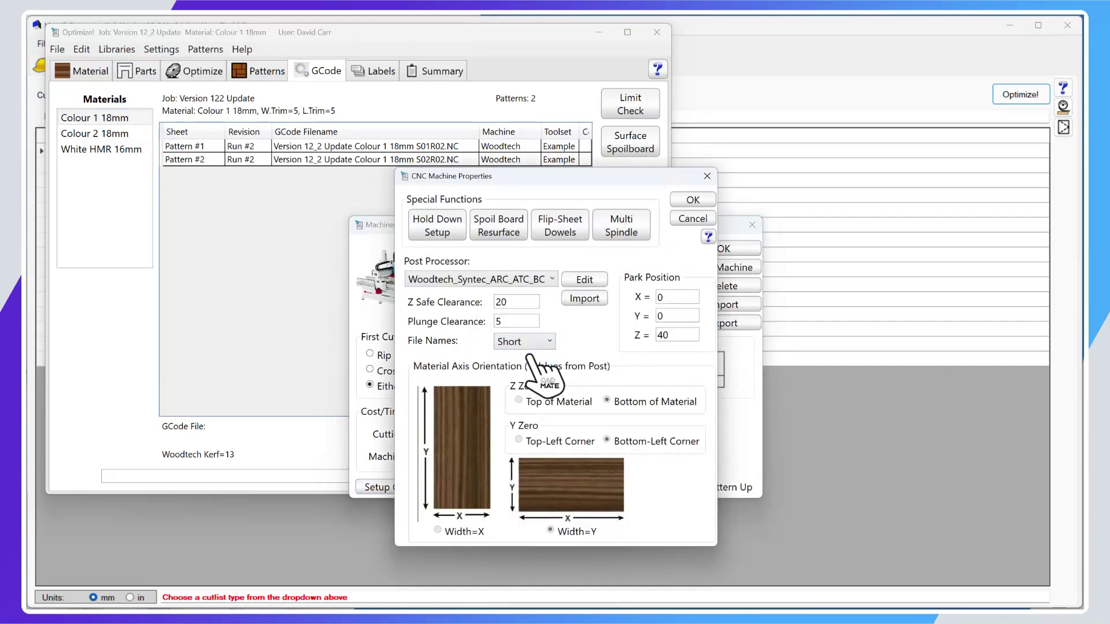
pyautogui.click(680, 220)
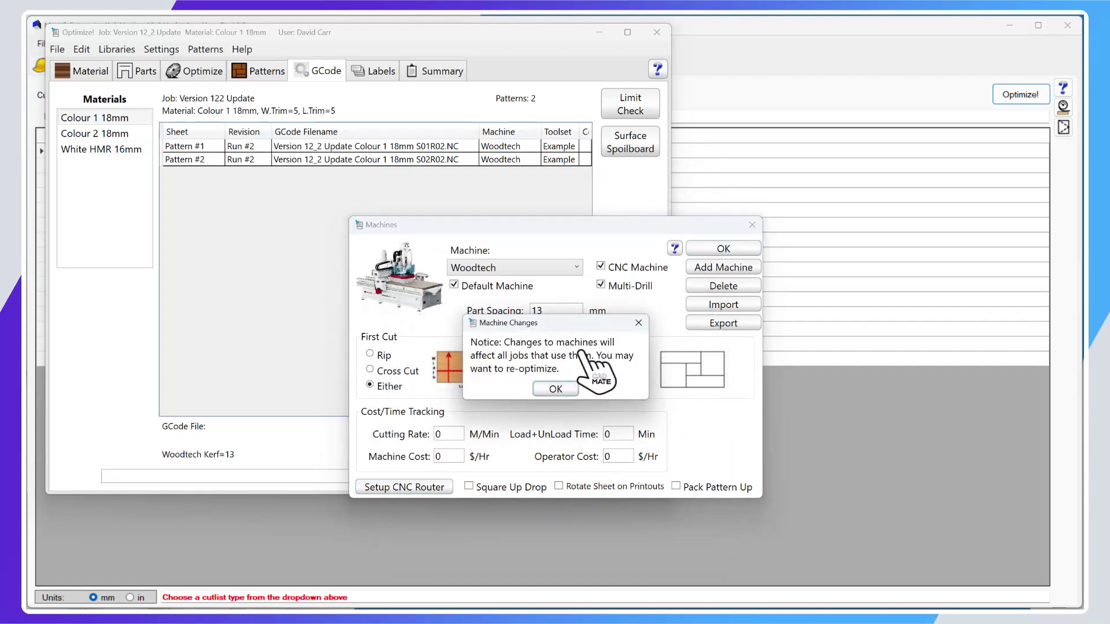
pyautogui.click(555, 389)
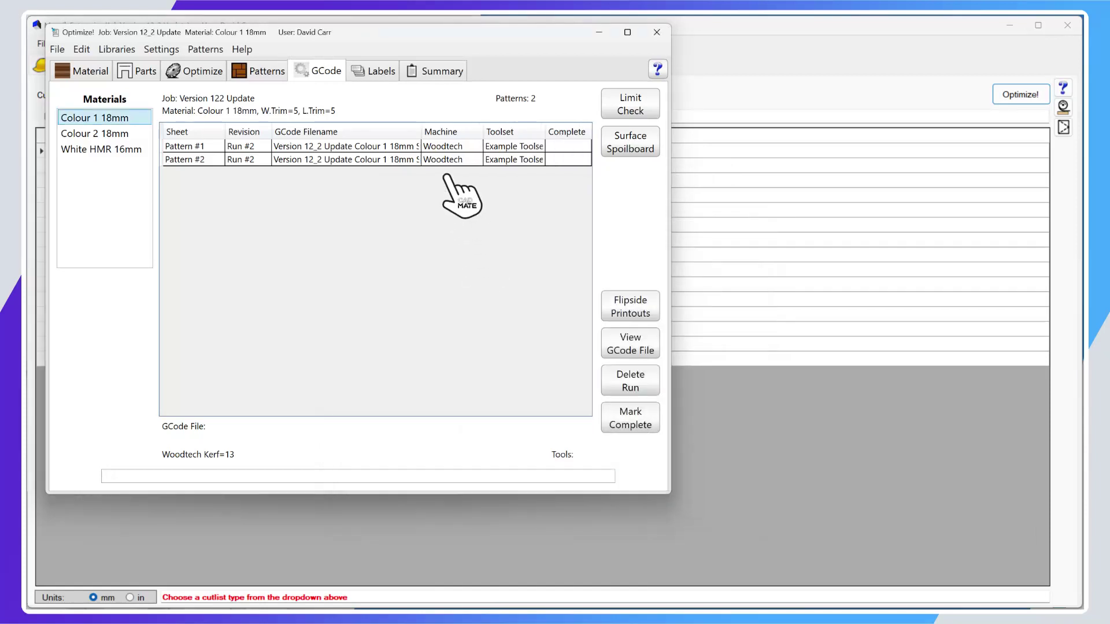
# Re-generate GCode for all patterns of Colour 1 18mm, Colour 2 18mm and White HMR 16mm, and show the resulting GCode list
pyautogui.click(263, 73)
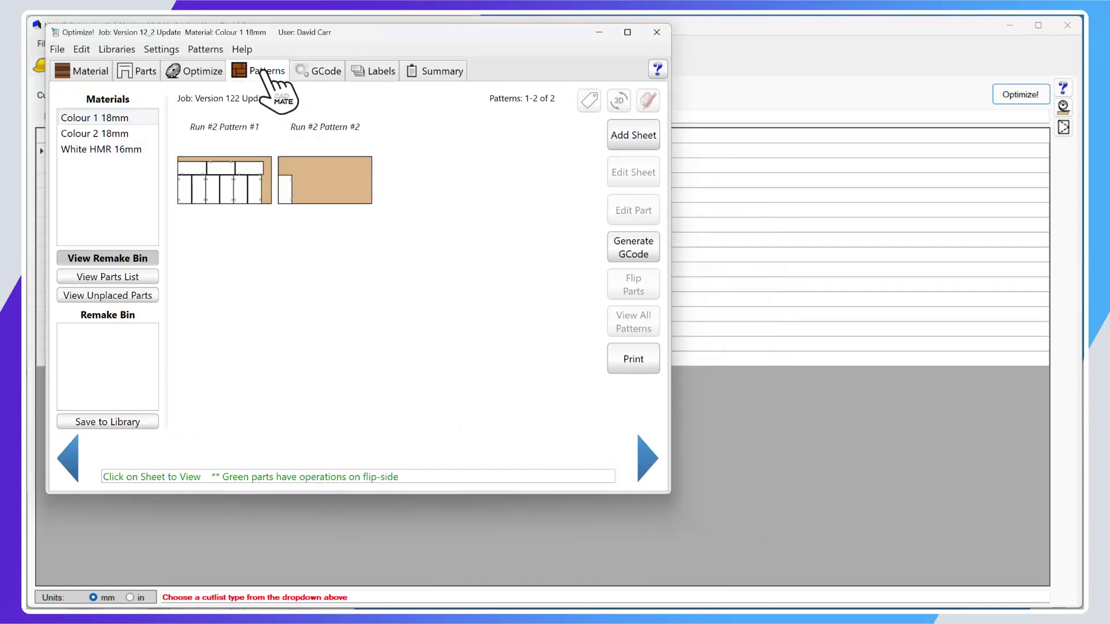
pyautogui.click(635, 255)
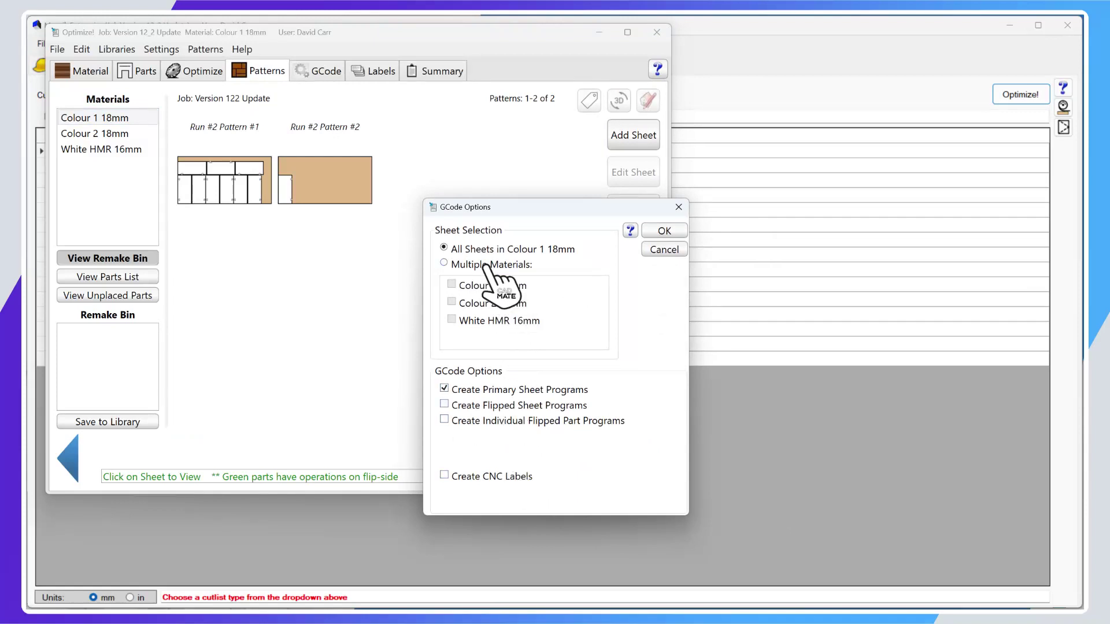
pyautogui.click(502, 265)
pyautogui.click(490, 287)
pyautogui.click(493, 303)
pyautogui.click(496, 321)
pyautogui.click(664, 230)
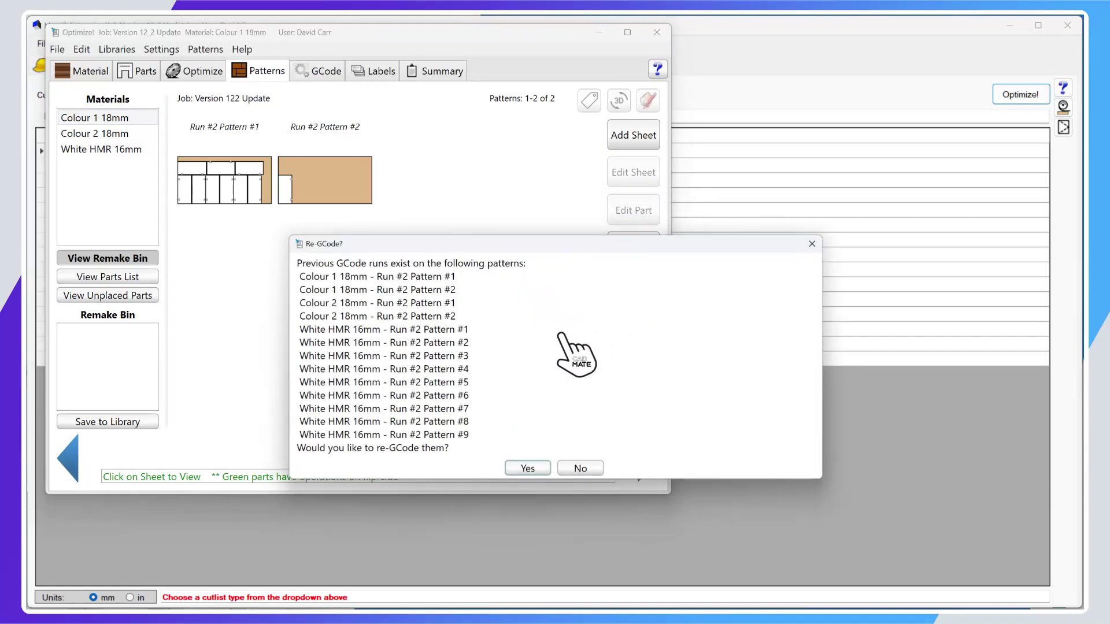
pyautogui.click(527, 468)
pyautogui.click(558, 378)
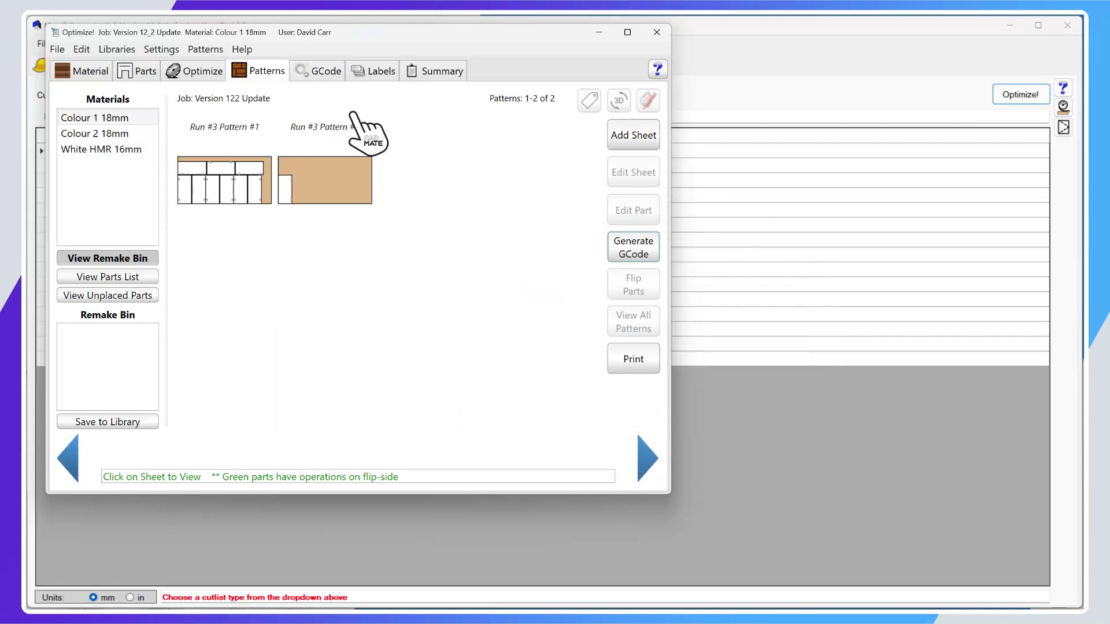
pyautogui.click(324, 71)
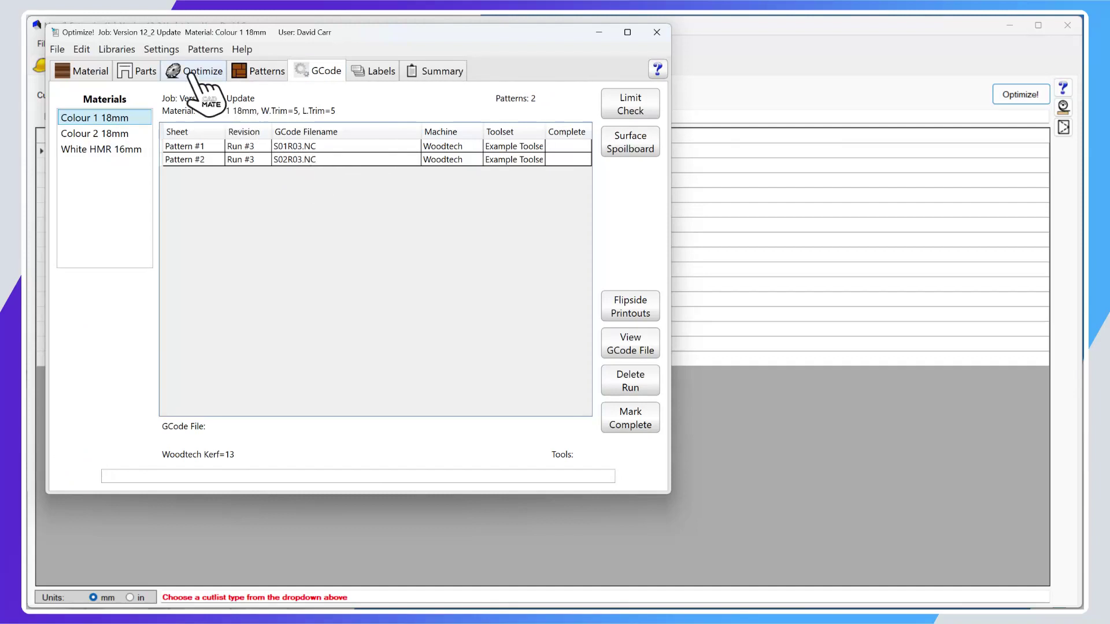
# Set File Names to Abbreviated in the Woodtech machine's CNC router properties and save the machine settings
pyautogui.click(120, 49)
pyautogui.click(136, 78)
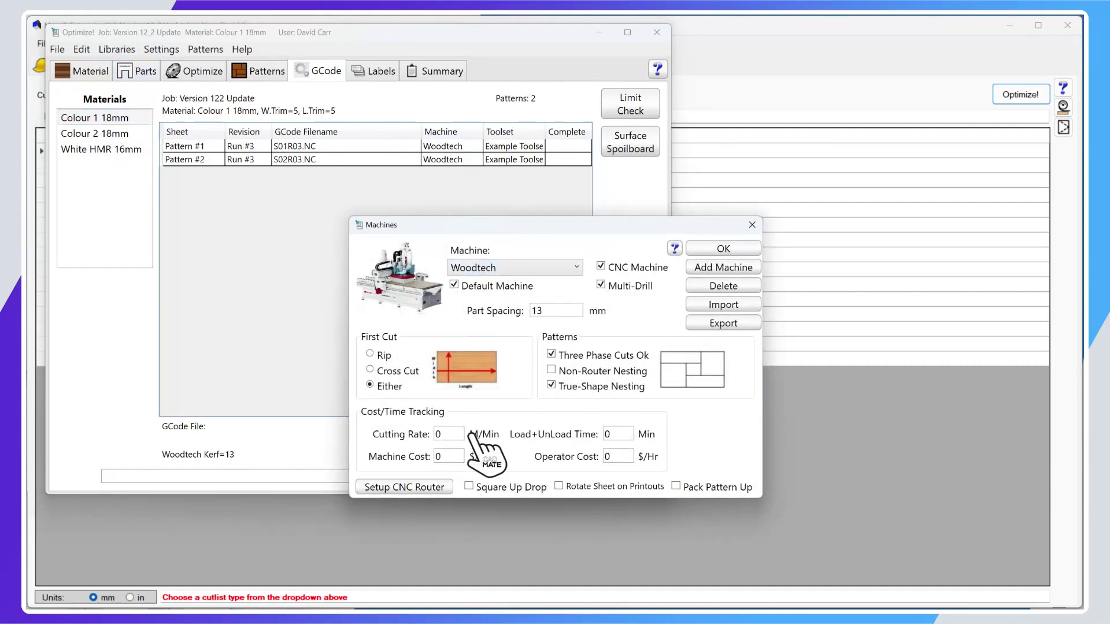
pyautogui.click(444, 486)
pyautogui.click(546, 341)
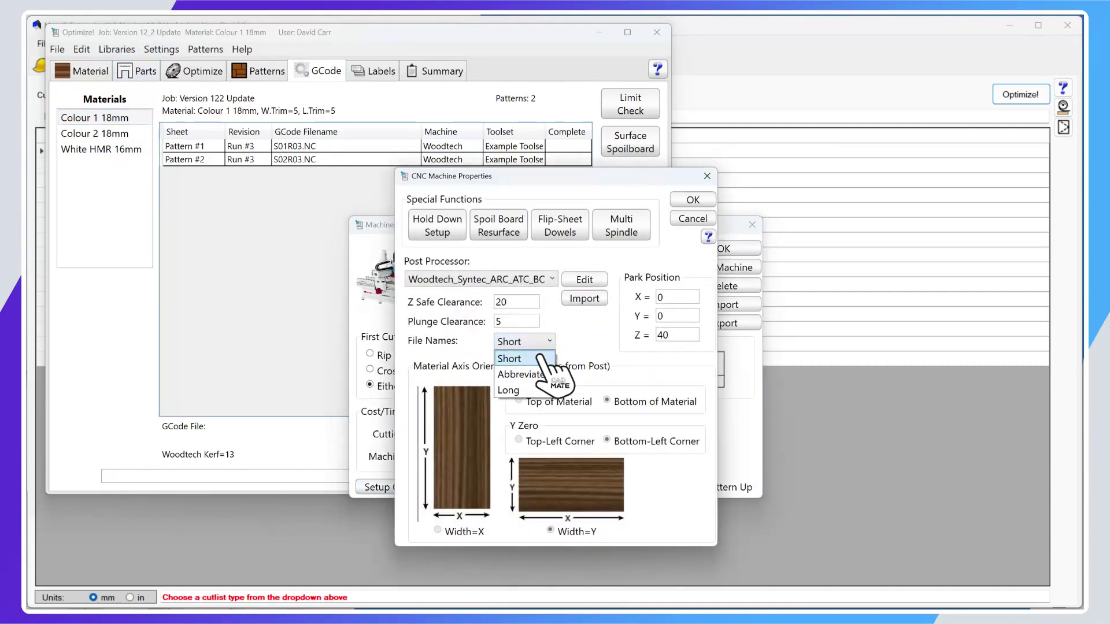
pyautogui.click(541, 360)
pyautogui.click(693, 201)
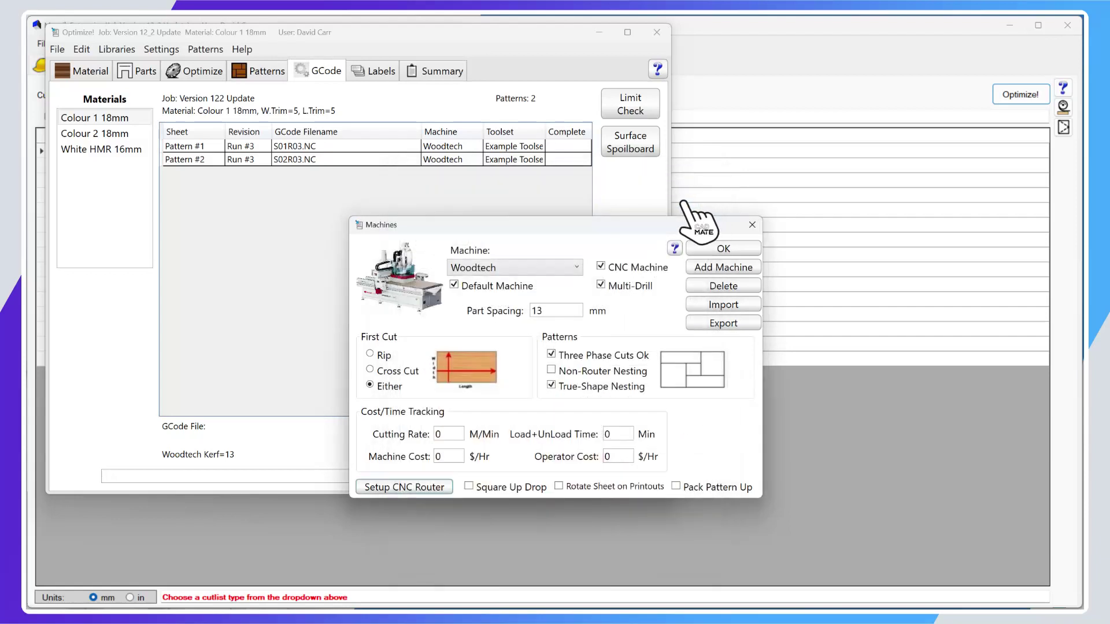
pyautogui.click(708, 247)
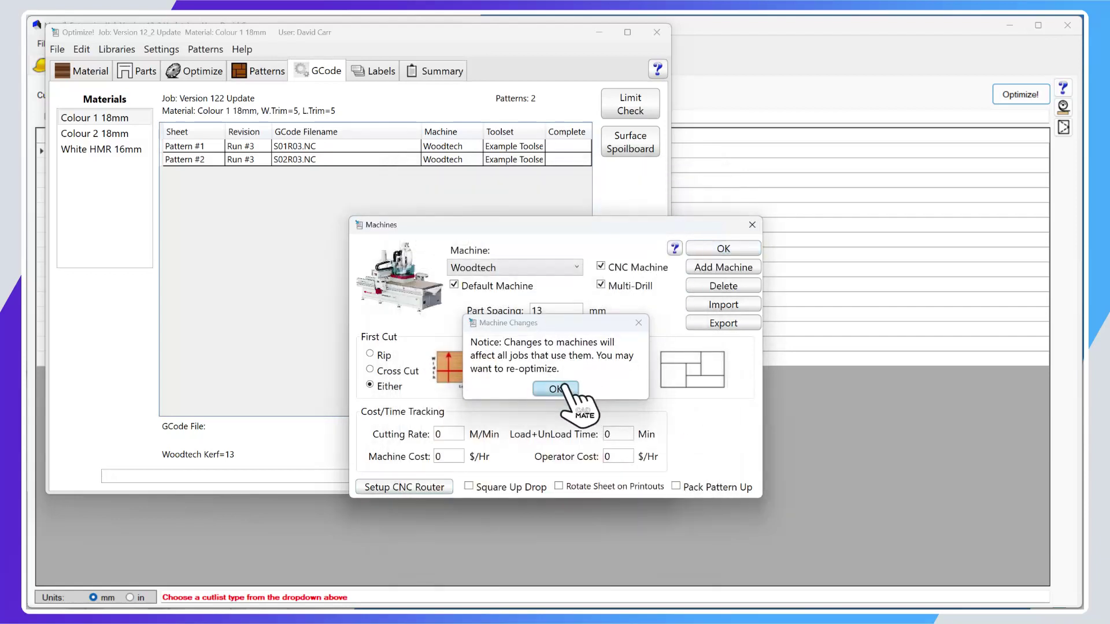
pyautogui.click(567, 390)
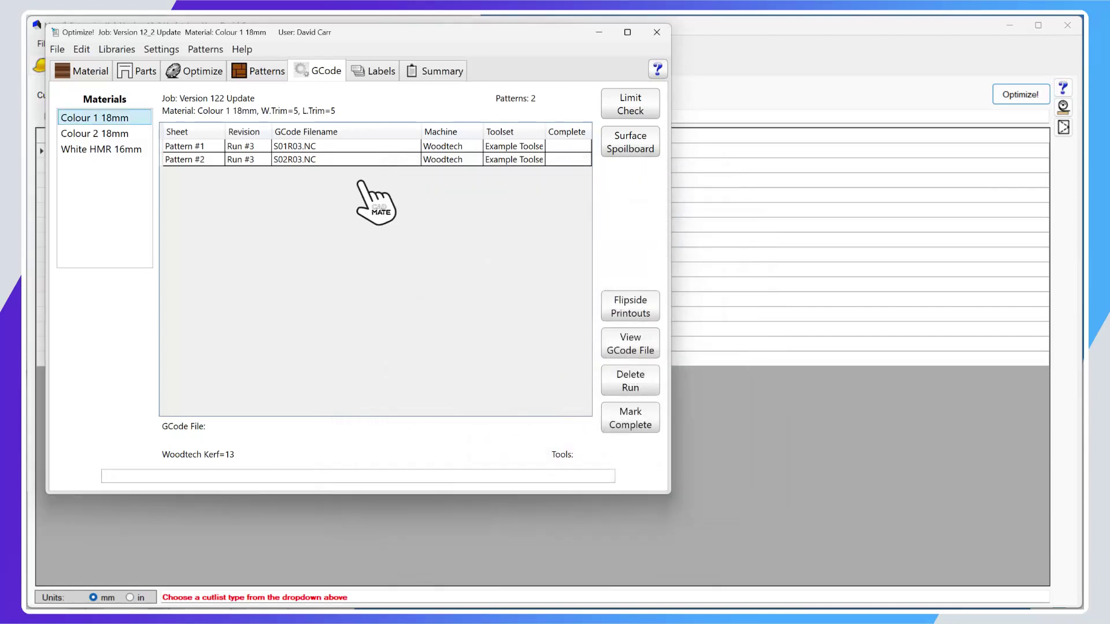
# Re-generate the primary sheet GCode for the existing patterns of Colour 1 18mm, Colour 2 18mm and White HMR 16mm
pyautogui.click(275, 71)
pyautogui.click(643, 254)
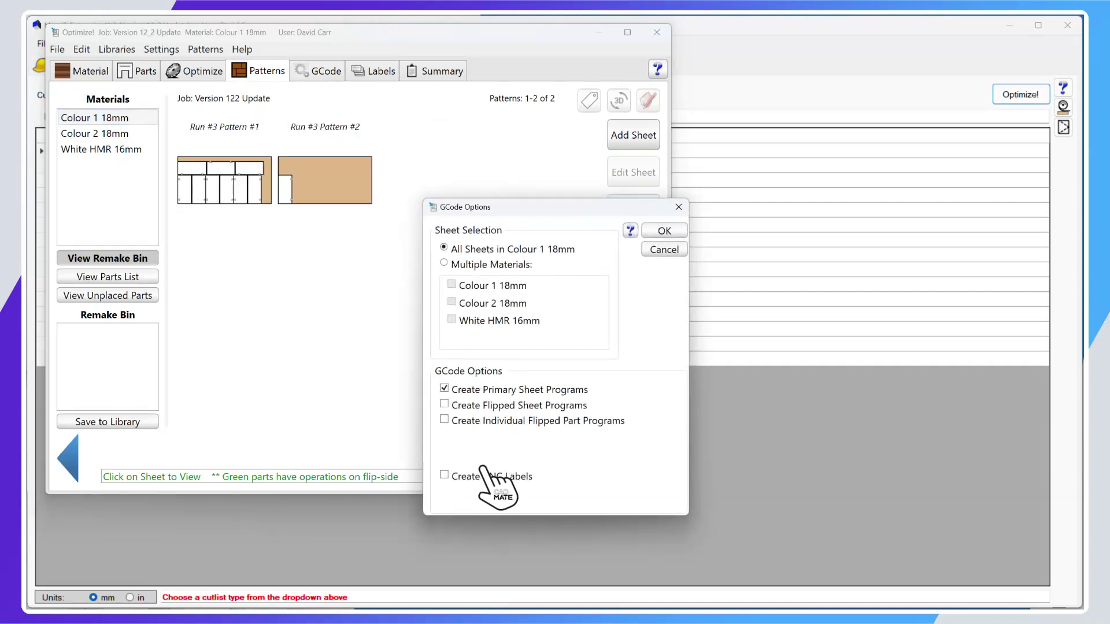
pyautogui.click(491, 264)
pyautogui.click(509, 284)
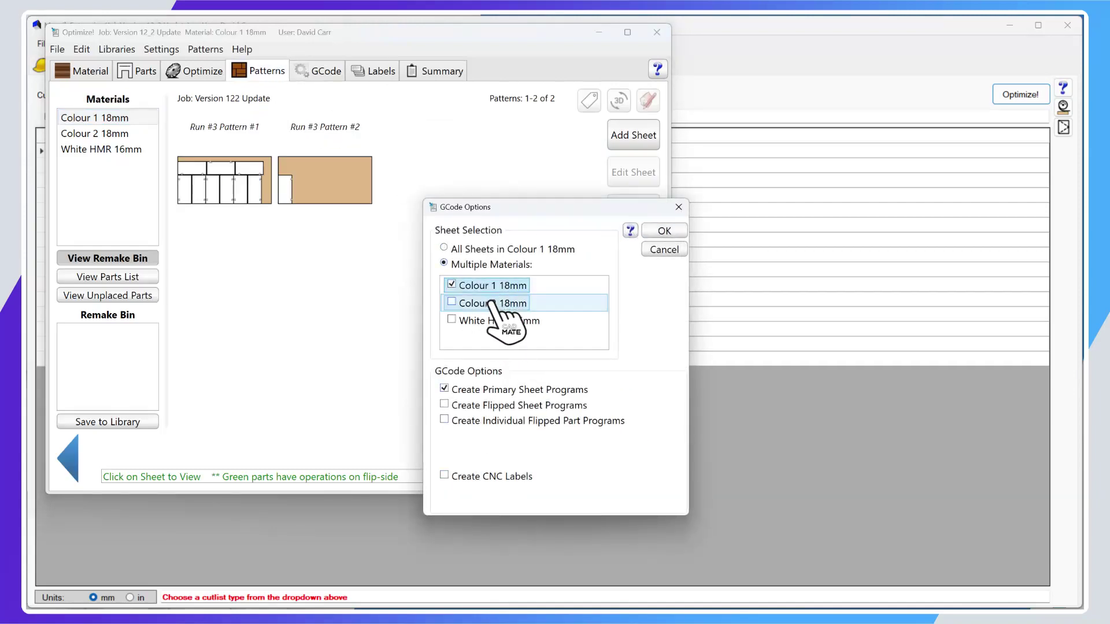
pyautogui.click(508, 303)
pyautogui.click(518, 321)
pyautogui.click(659, 231)
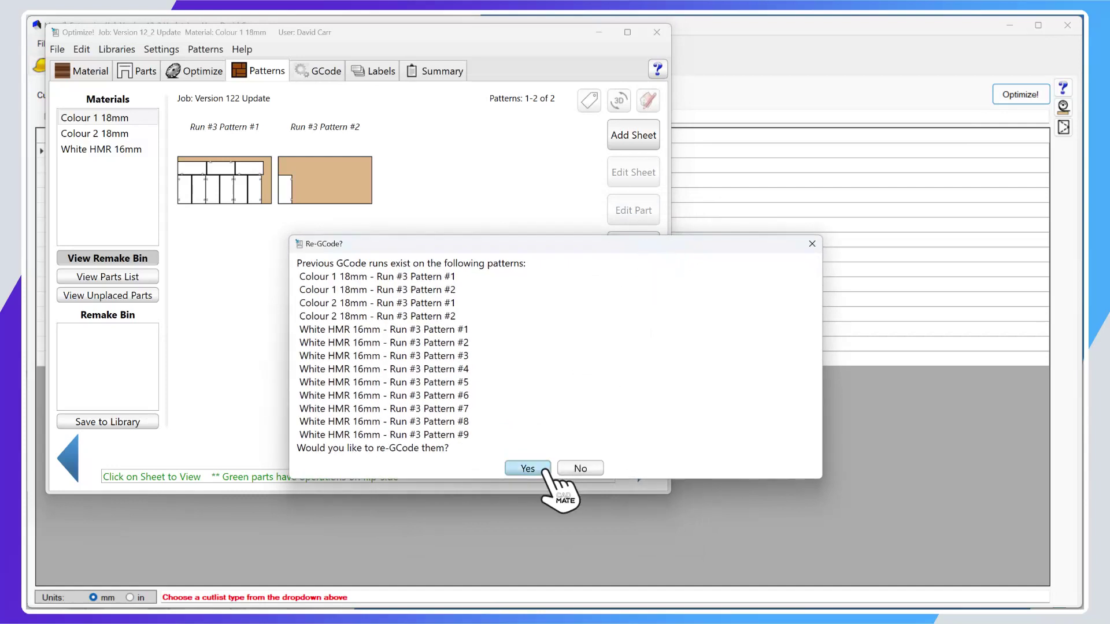
pyautogui.click(537, 398)
pyautogui.click(555, 381)
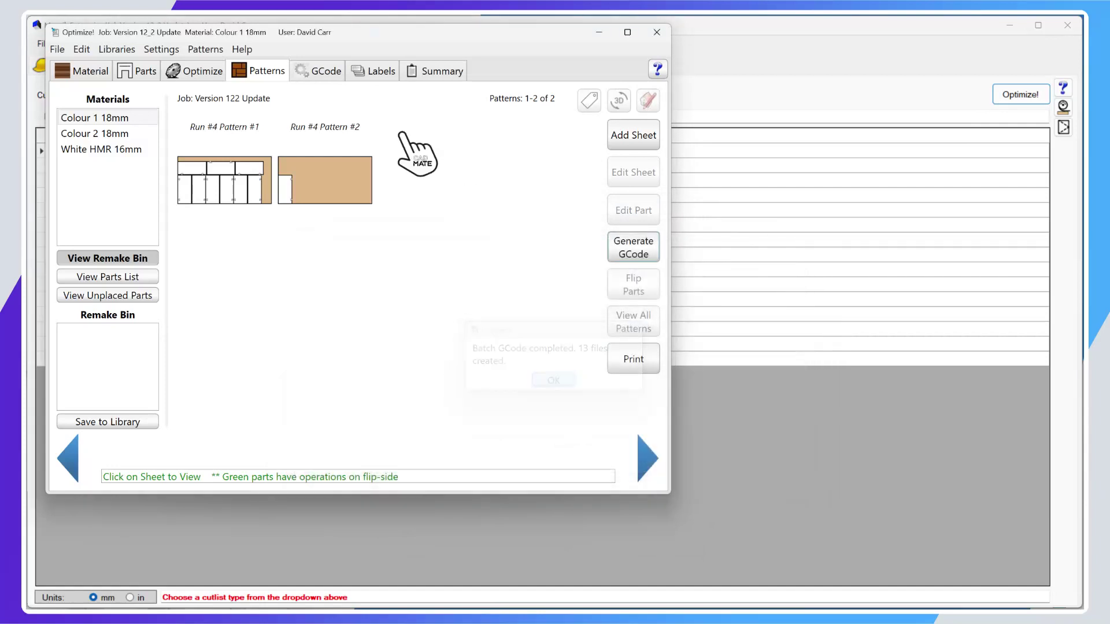
# Show the GCode list for Colour 1 18mm and check the filenames of Pattern #2 and Pattern #1
pyautogui.click(321, 71)
pyautogui.click(338, 160)
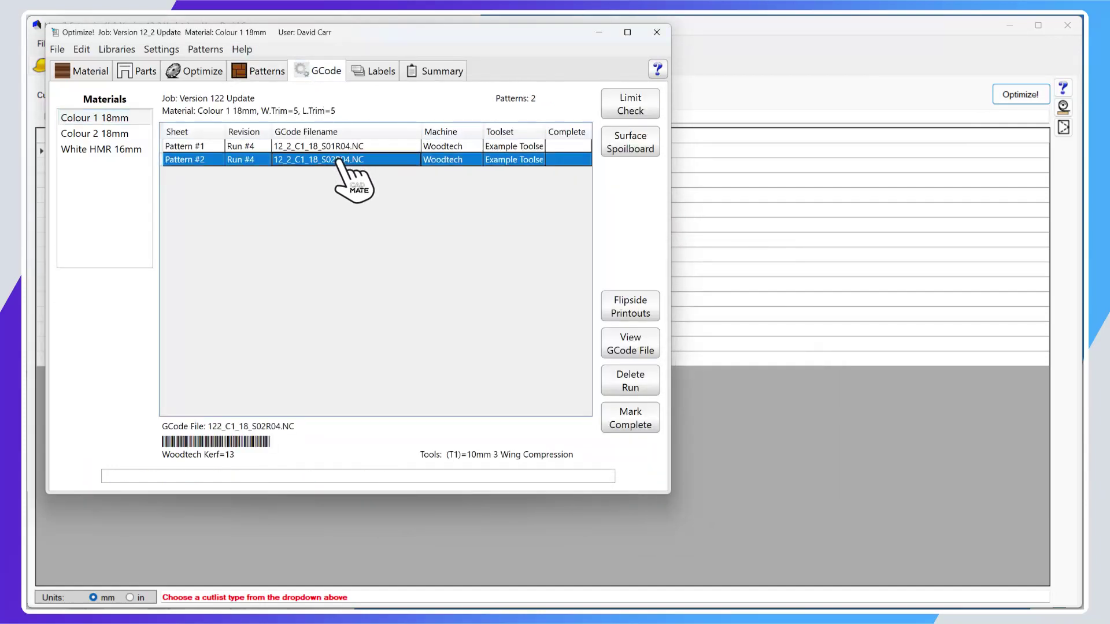
pyautogui.click(336, 149)
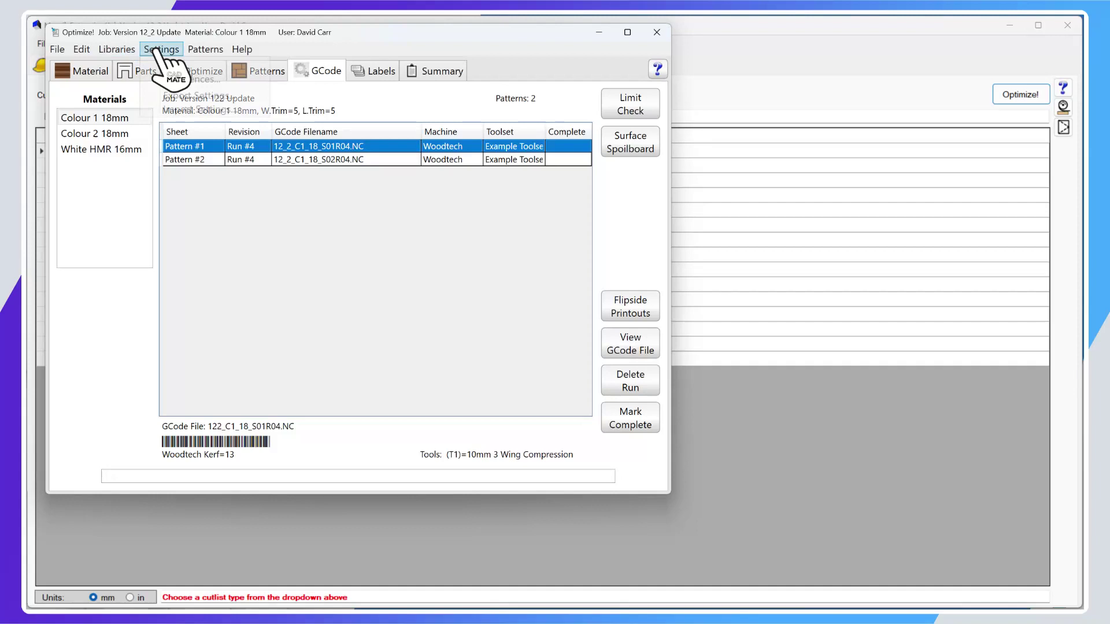
# Open the Optimizer Preferences and highlight the GCode Output Directory path to read its end
pyautogui.click(161, 50)
pyautogui.click(189, 78)
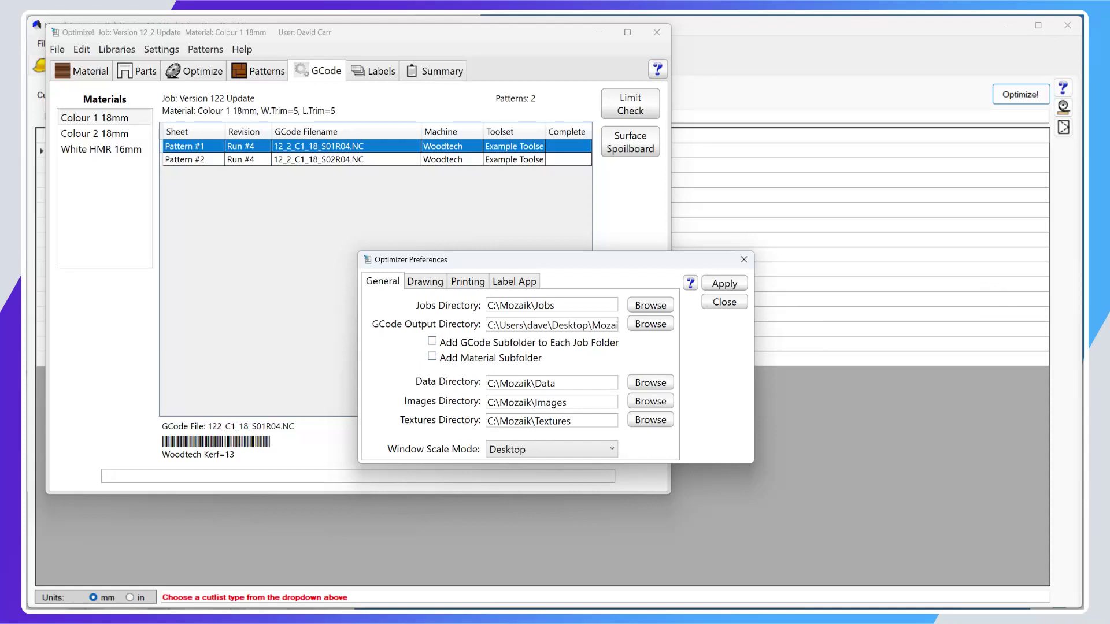
pyautogui.moveTo(523, 325); pyautogui.dragTo(648, 327)
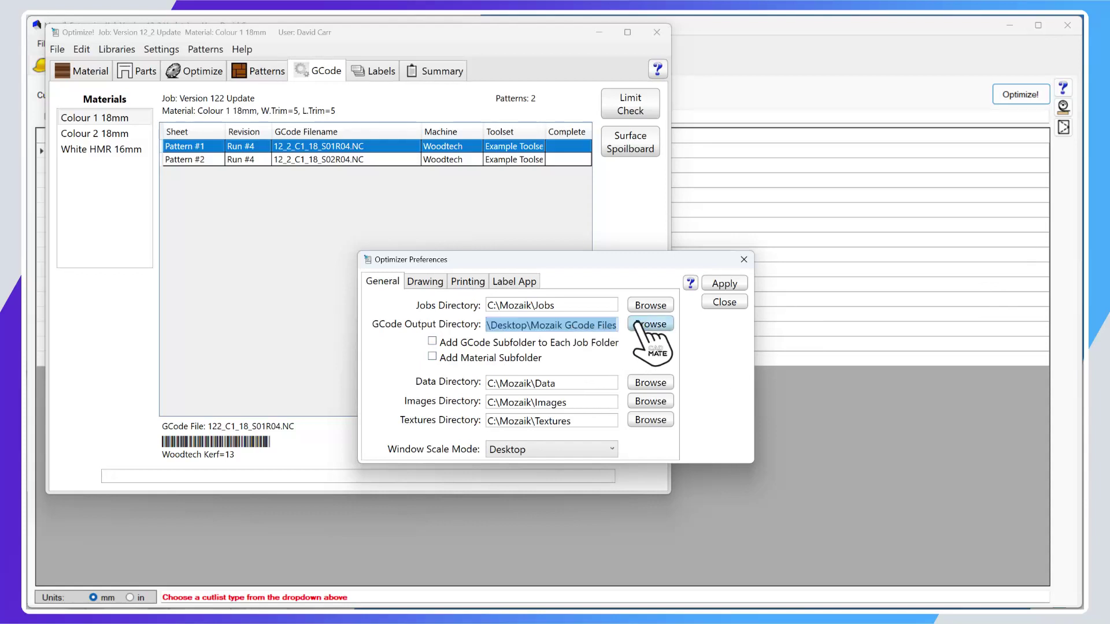
# Switch to File Explorer's Mozaik GCode Files folder, open Version 12_2 Update and examine all the NC files in it
pyautogui.hotkey('alt', 'Tab')
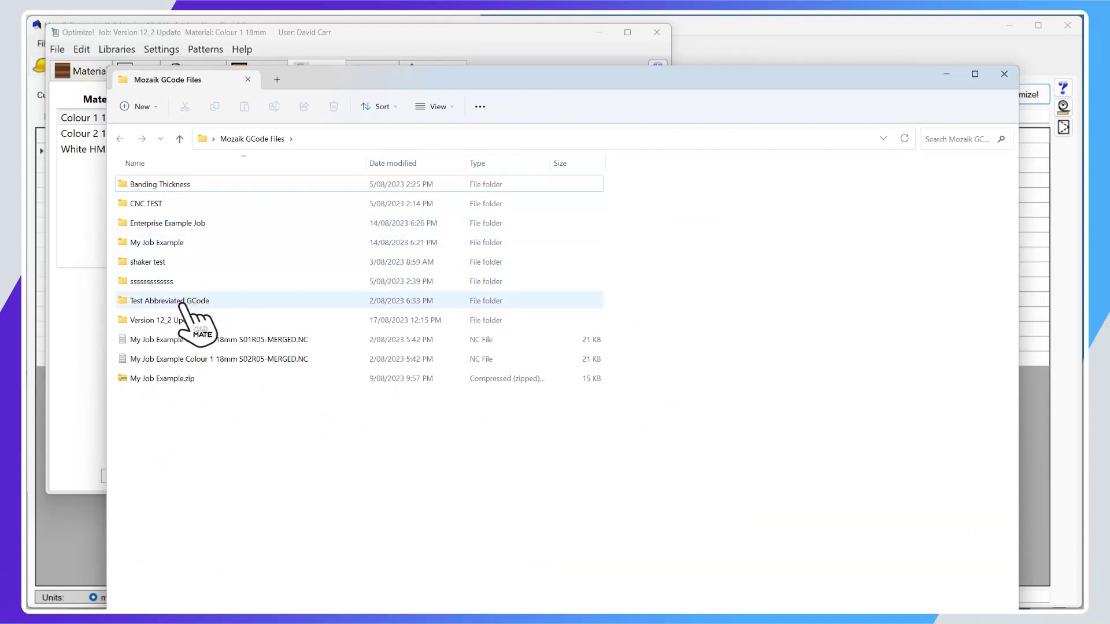
pyautogui.click(174, 322)
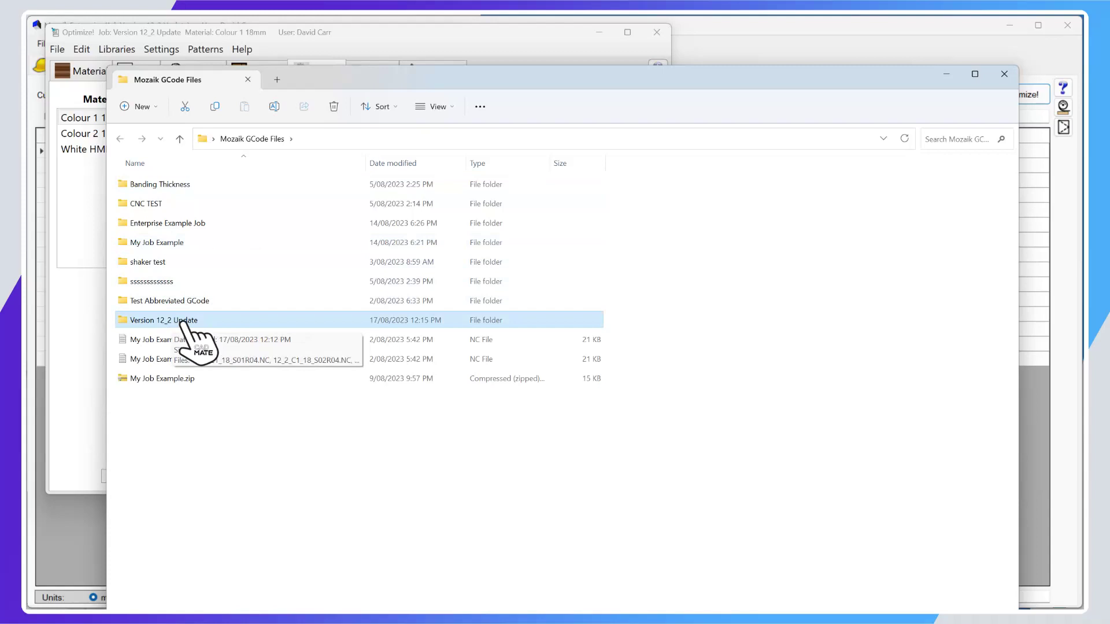
pyautogui.doubleClick(186, 322)
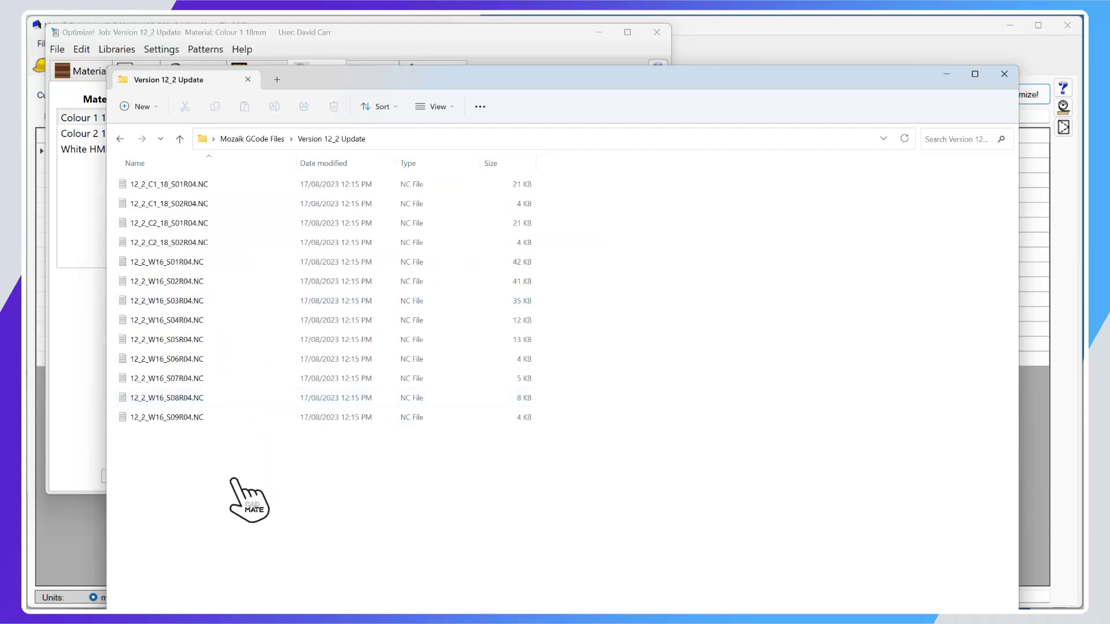
pyautogui.moveTo(221, 479); pyautogui.dragTo(149, 184)
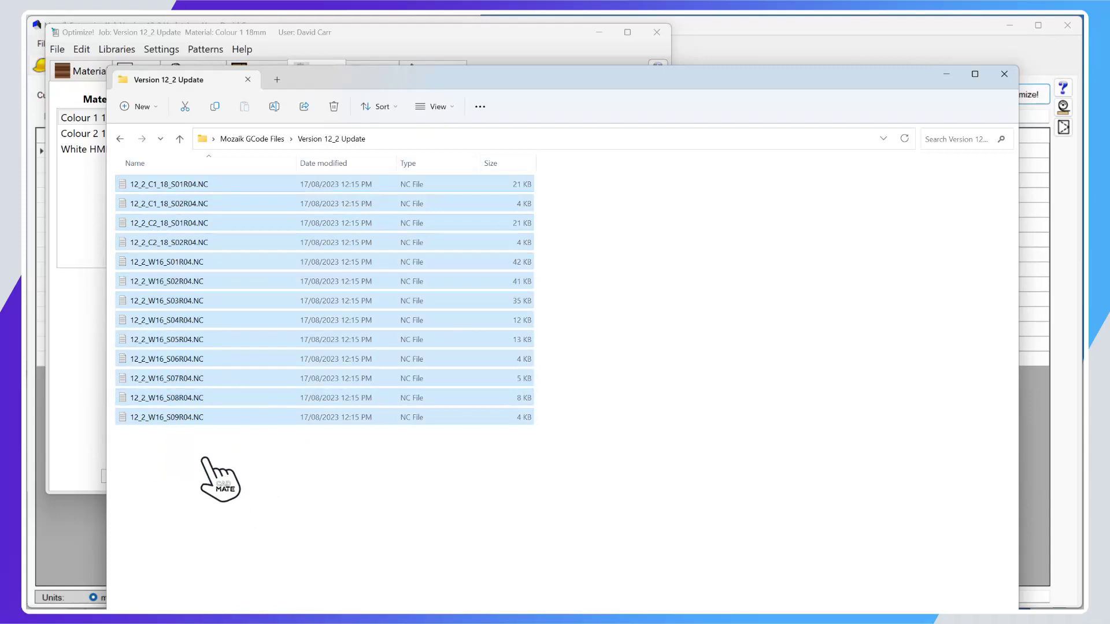
pyautogui.click(214, 468)
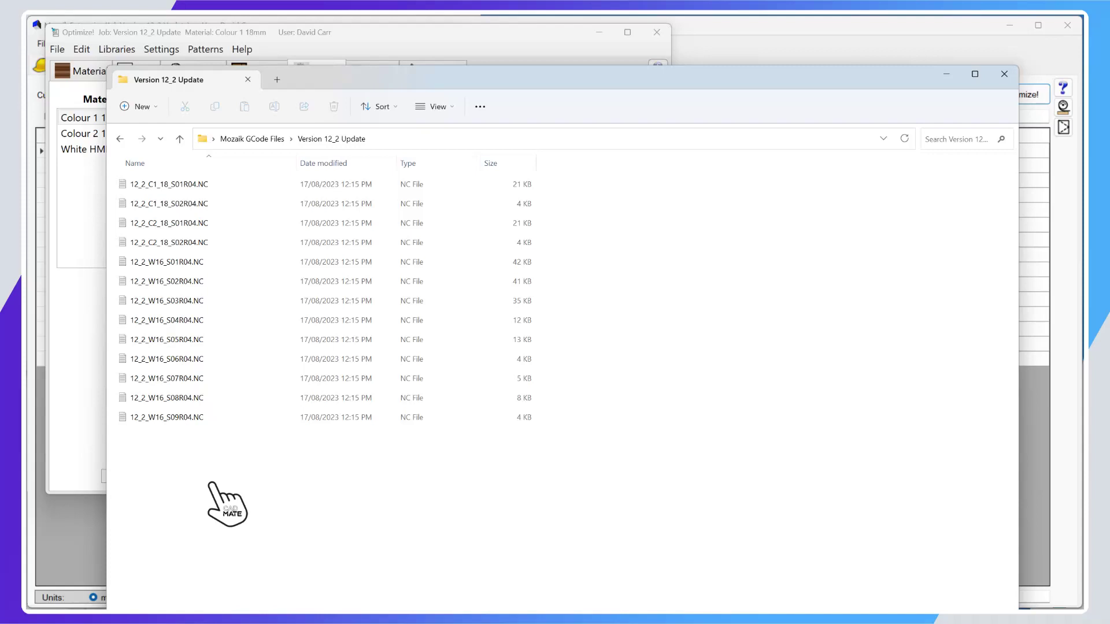
# Move the file window aside, return to the Optimizer Preferences, and enable and apply Add Material Subfolder
pyautogui.moveTo(488, 80); pyautogui.dragTo(512, 154)
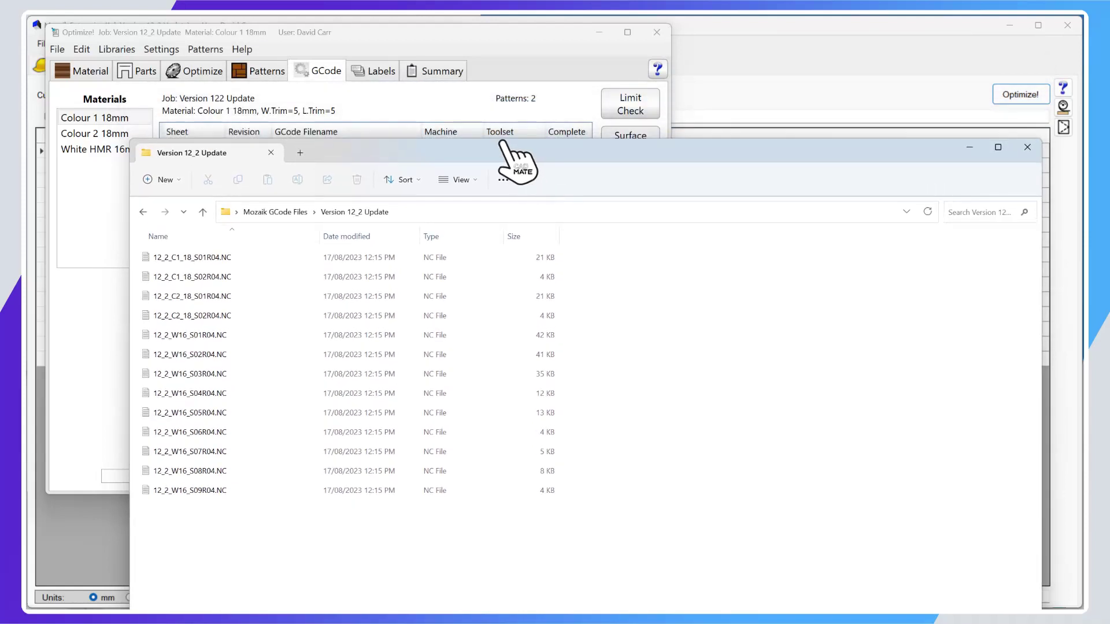
pyautogui.click(271, 39)
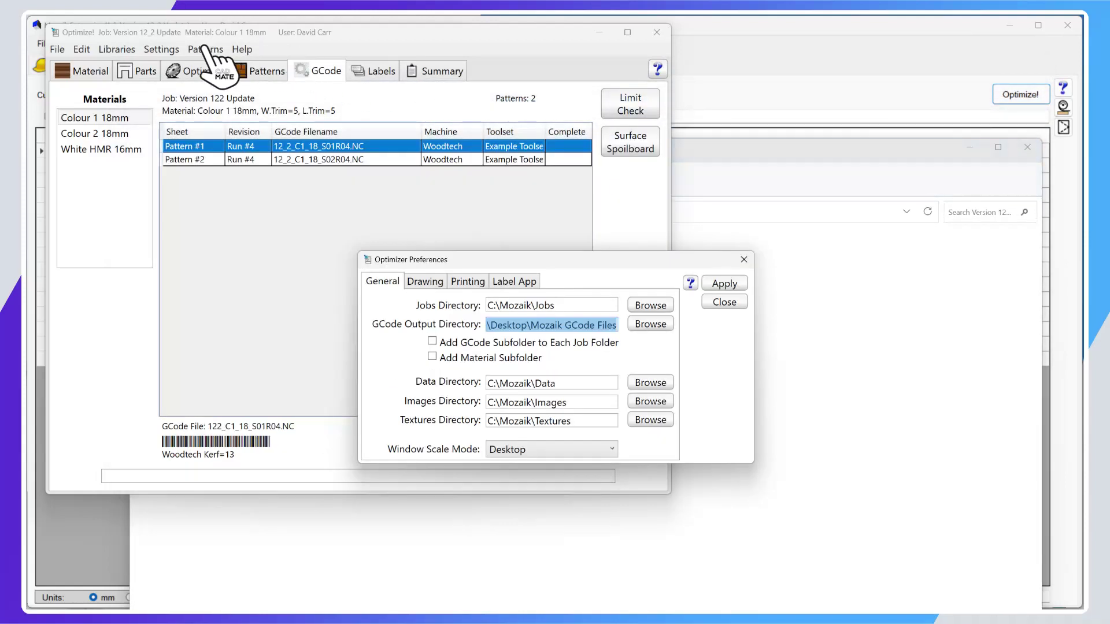
pyautogui.click(479, 356)
pyautogui.click(724, 283)
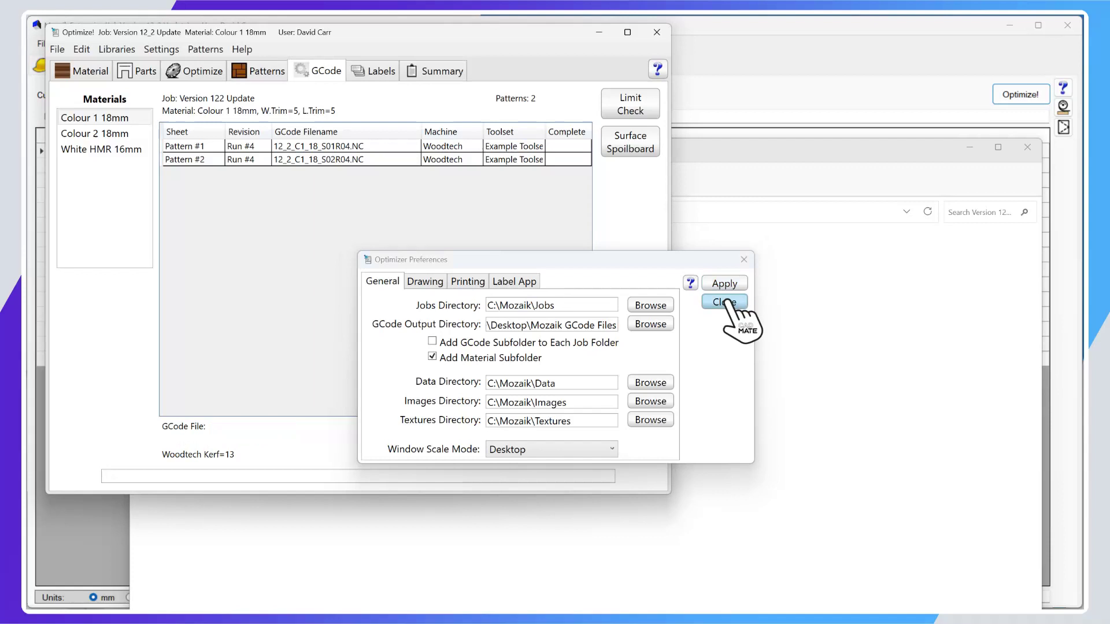
pyautogui.click(724, 302)
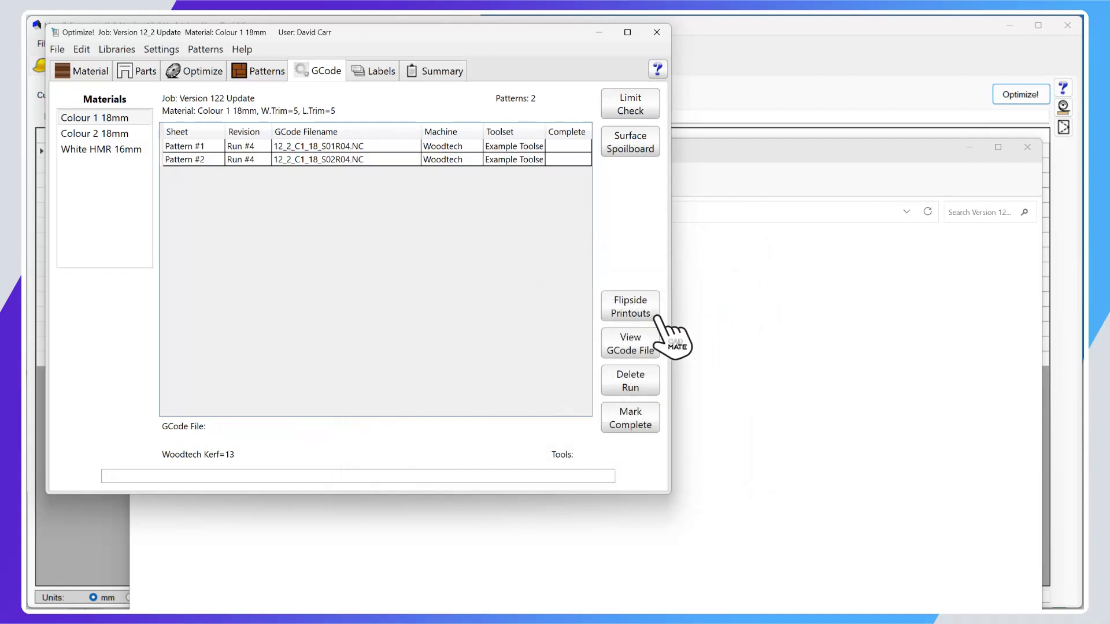
# Regenerate the primary sheet GCode for Colour 1 18mm, Colour 2 18mm and White HMR 16mm, agreeing to re-GCode the patterns with previous runs
pyautogui.click(277, 72)
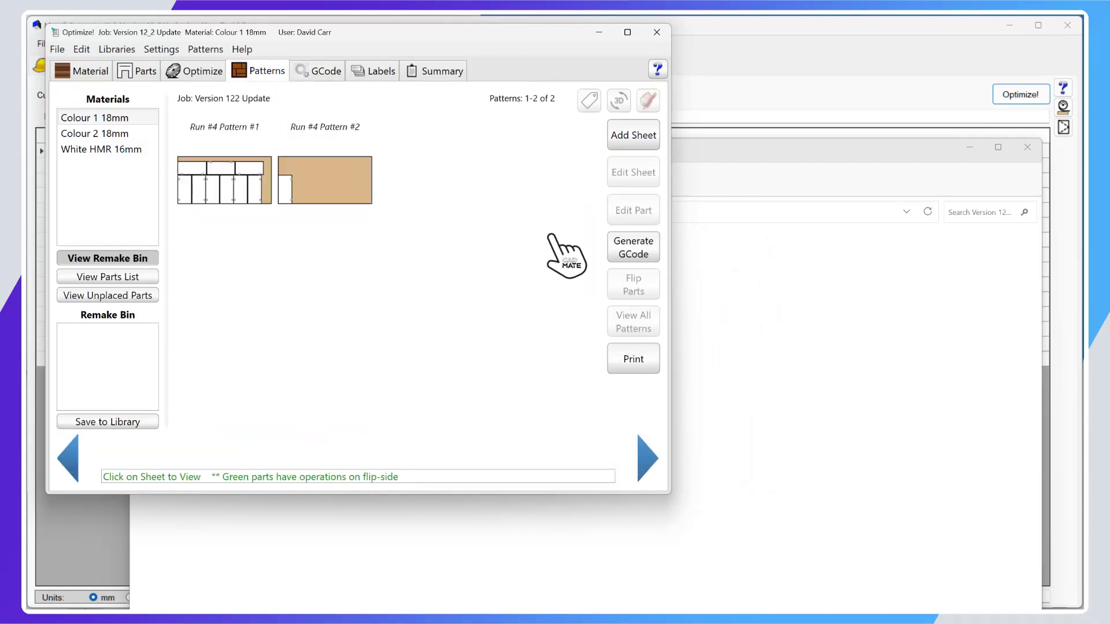
pyautogui.click(639, 254)
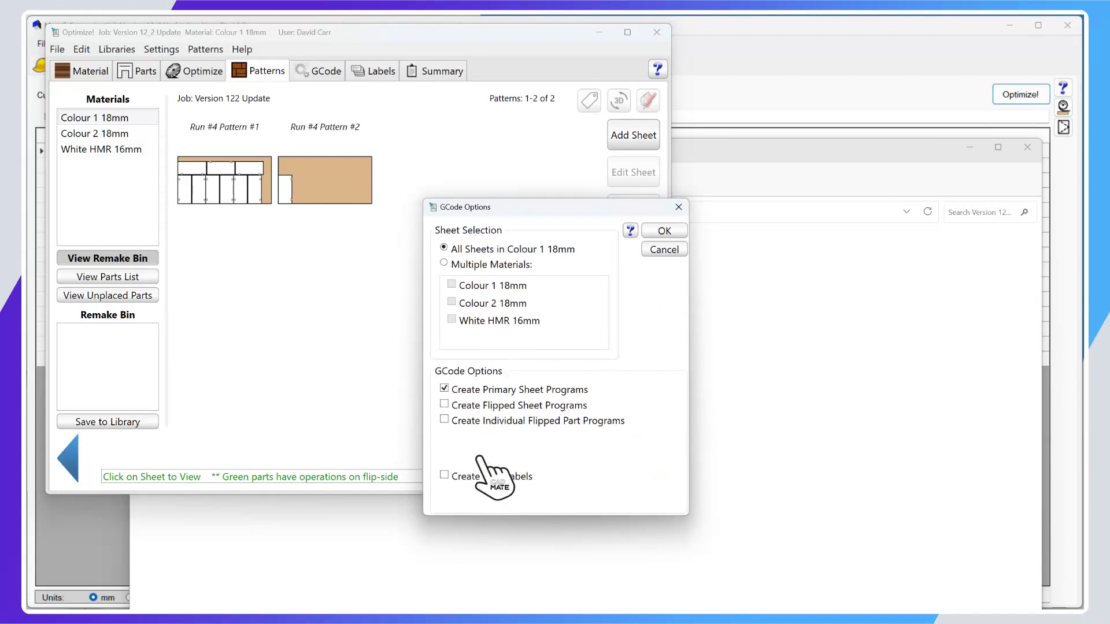
pyautogui.click(456, 264)
pyautogui.click(453, 302)
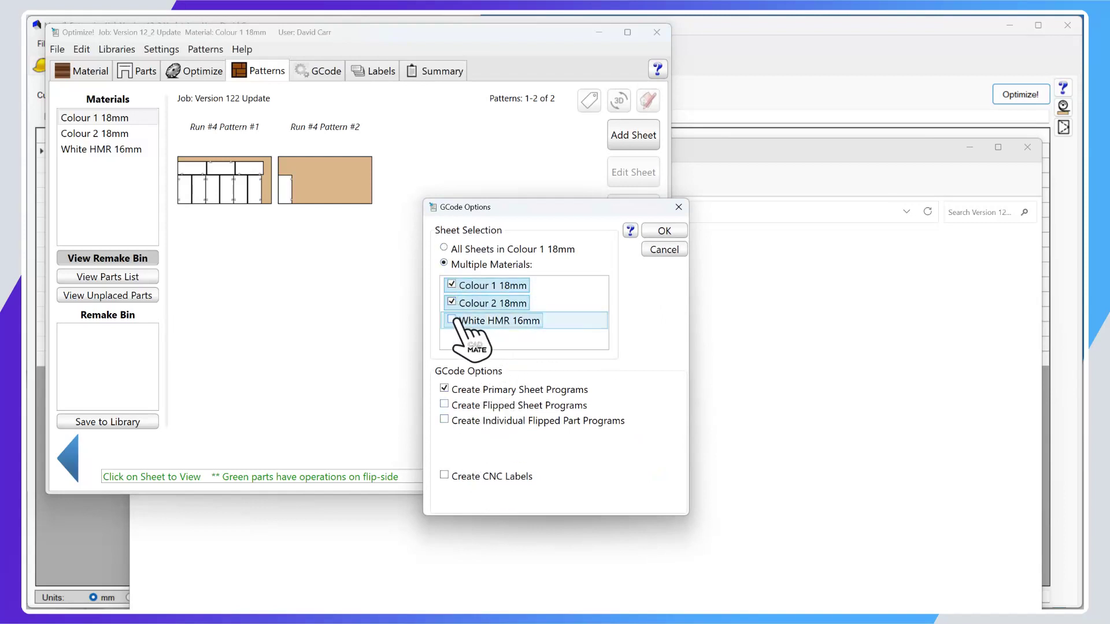
pyautogui.click(491, 319)
pyautogui.click(653, 231)
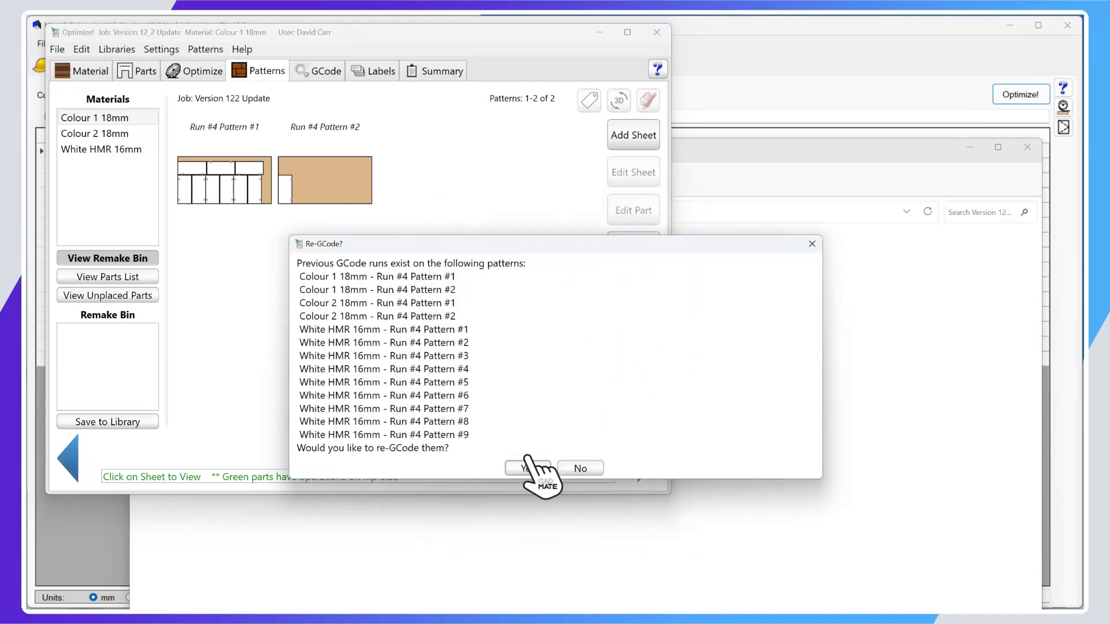
pyautogui.click(526, 457)
# Switch to File Explorer, check the NC files in the Colour 1 18mm subfolder and return to the Version 12_2 Update folder
pyautogui.click(774, 327)
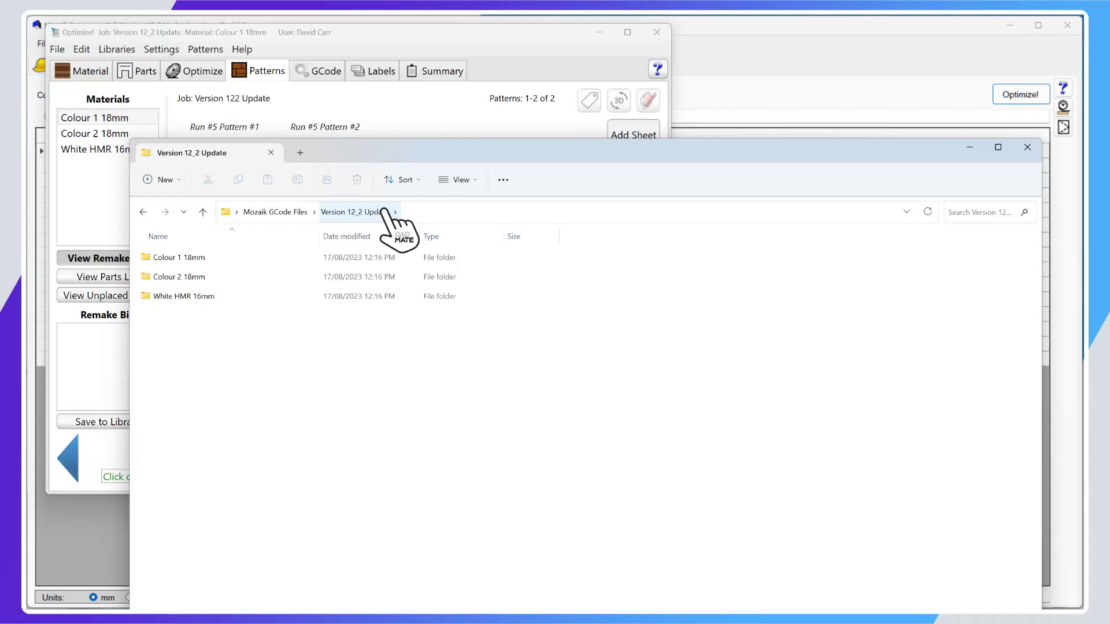
pyautogui.click(223, 257)
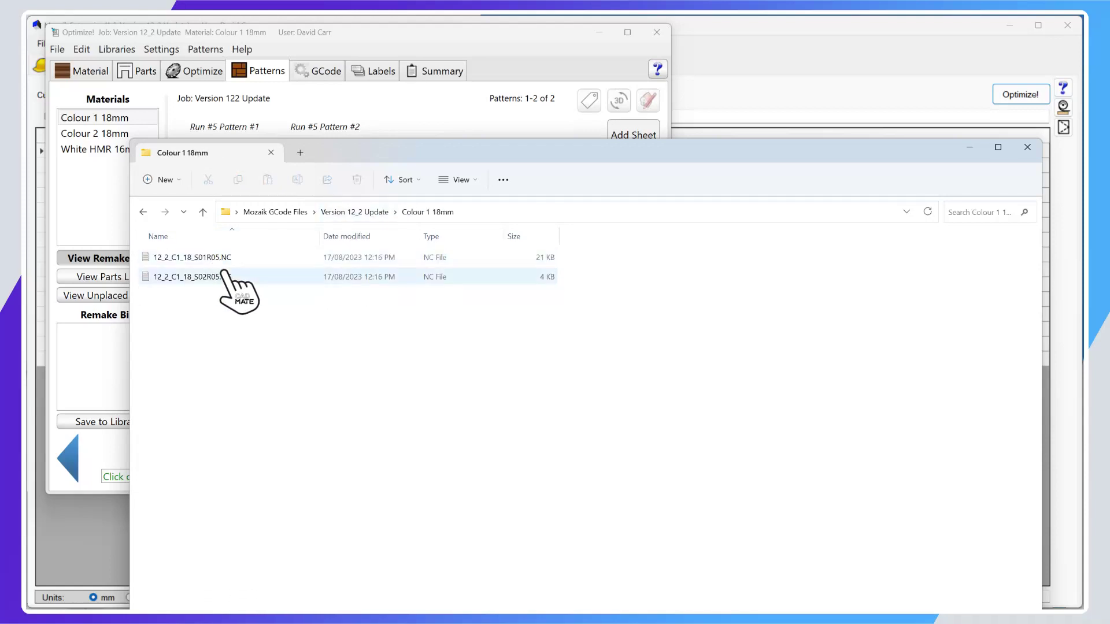
pyautogui.click(355, 212)
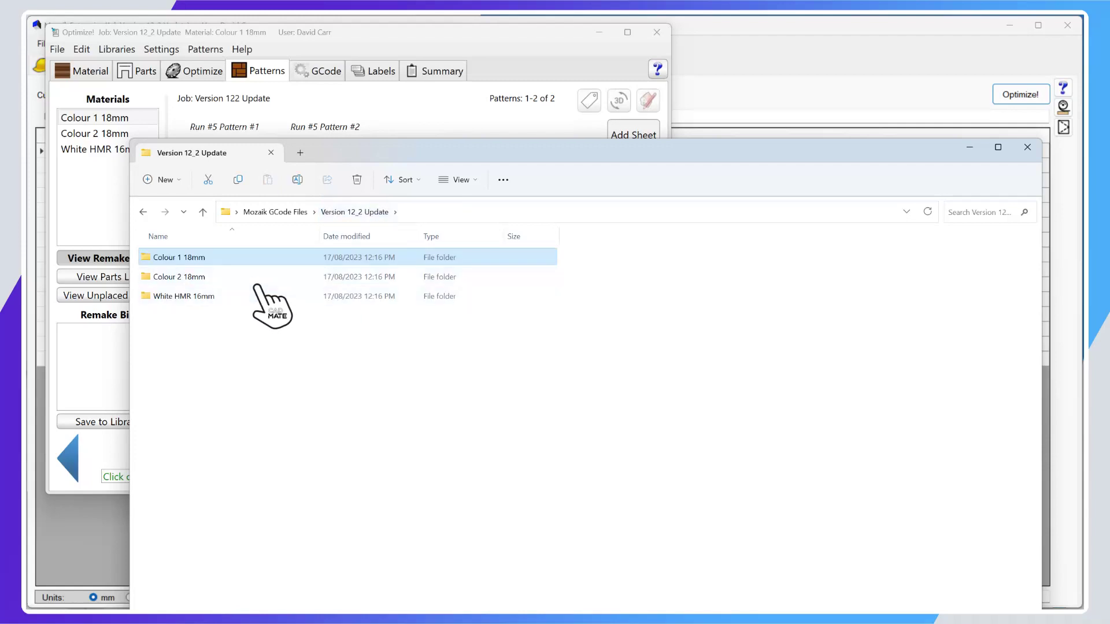
pyautogui.click(251, 320)
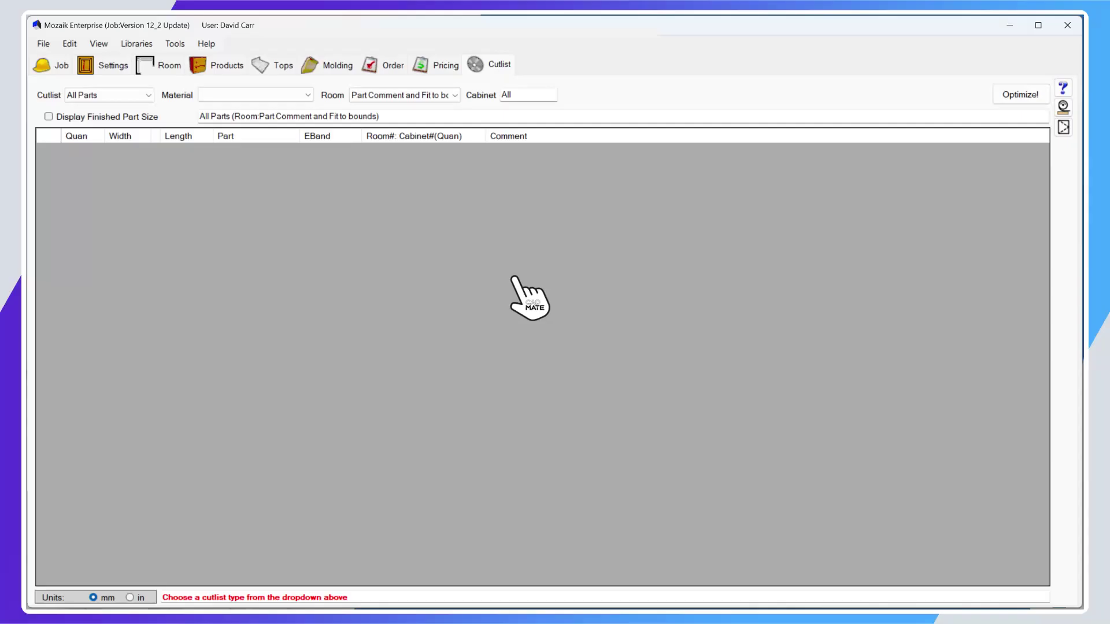
# Open the Label Template Editor from the job's label printing and load the Auto Label 75x75 template
pyautogui.click(43, 44)
pyautogui.moveTo(101, 136)
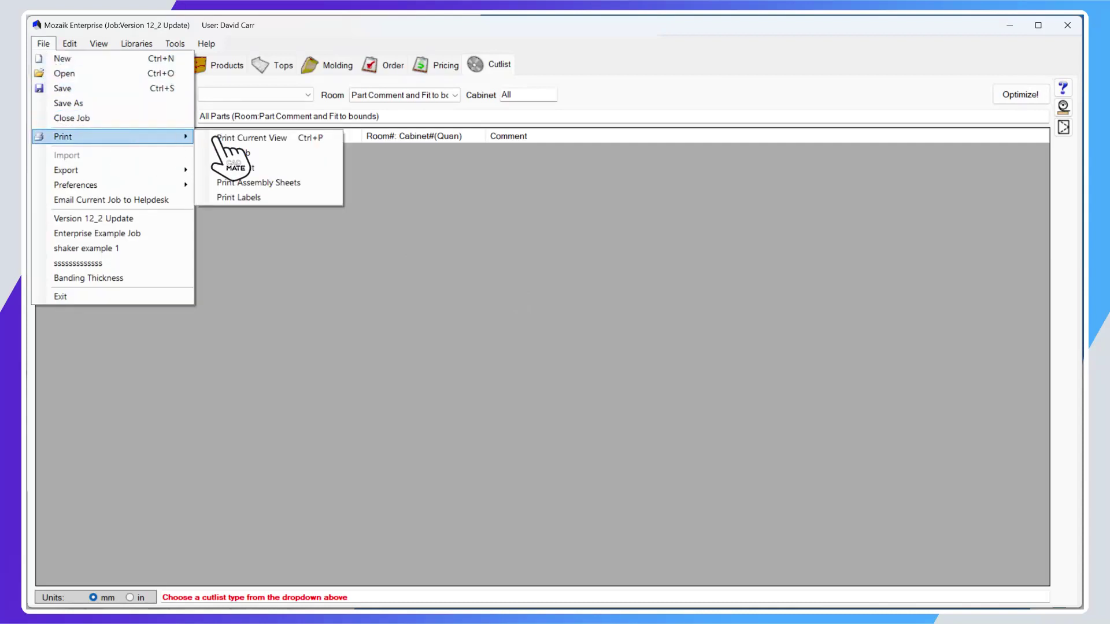
pyautogui.click(273, 194)
pyautogui.click(588, 206)
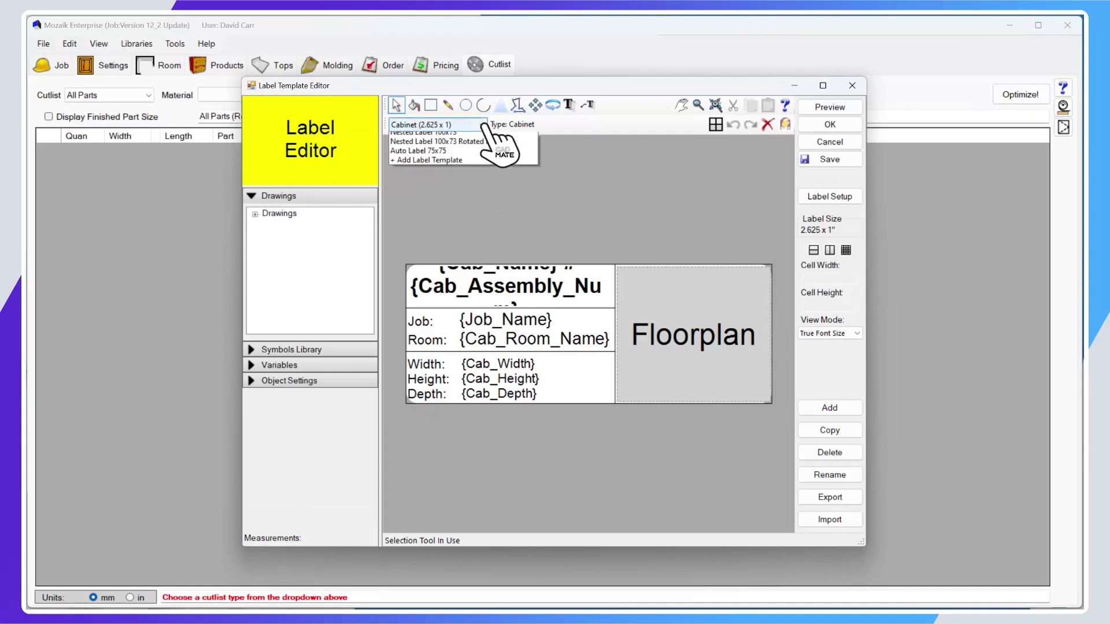
pyautogui.click(479, 124)
pyautogui.click(486, 296)
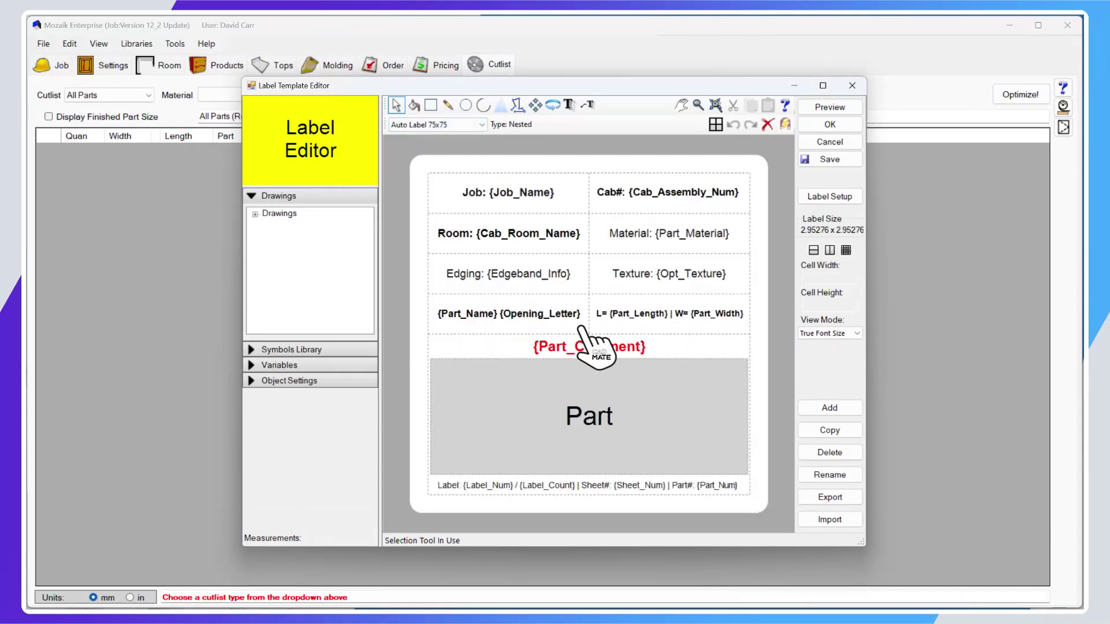
# Select the part comment field on the label and locate the {Part_Comment} variable in the variables list
pyautogui.click(588, 347)
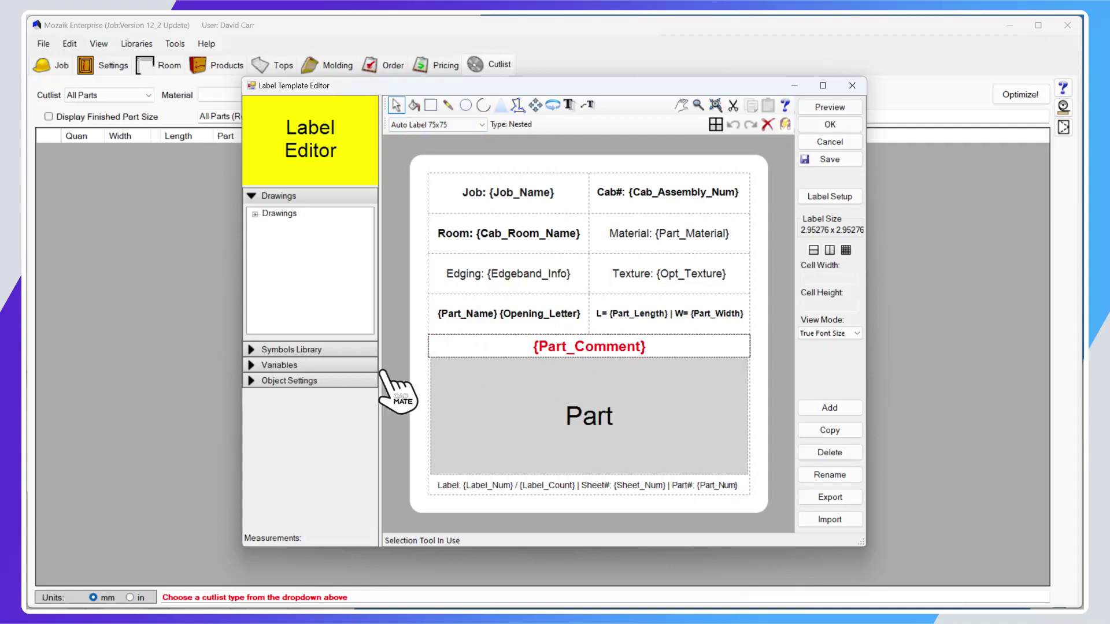
pyautogui.click(272, 365)
pyautogui.scroll(-3, 272, 405)
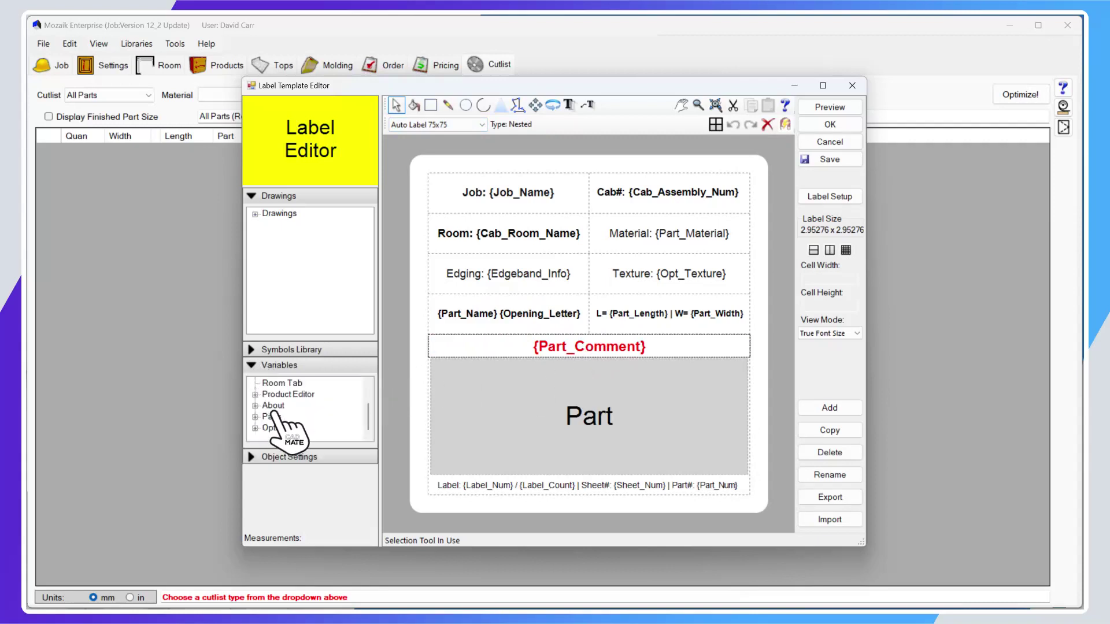
pyautogui.doubleClick(280, 427)
pyautogui.scroll(-5, 294, 416)
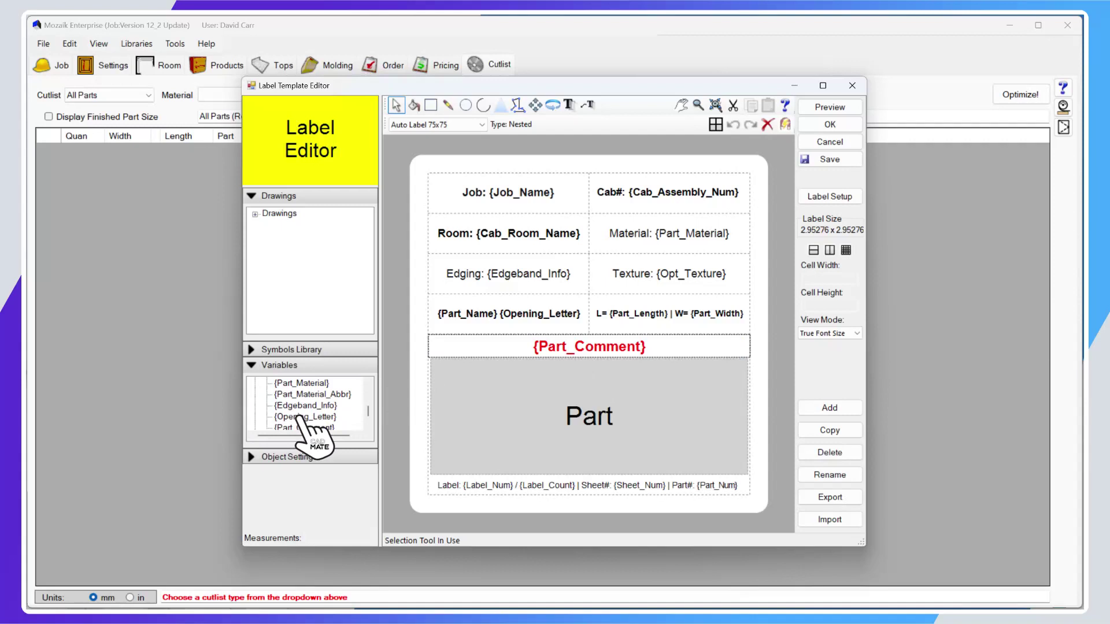
pyautogui.click(304, 406)
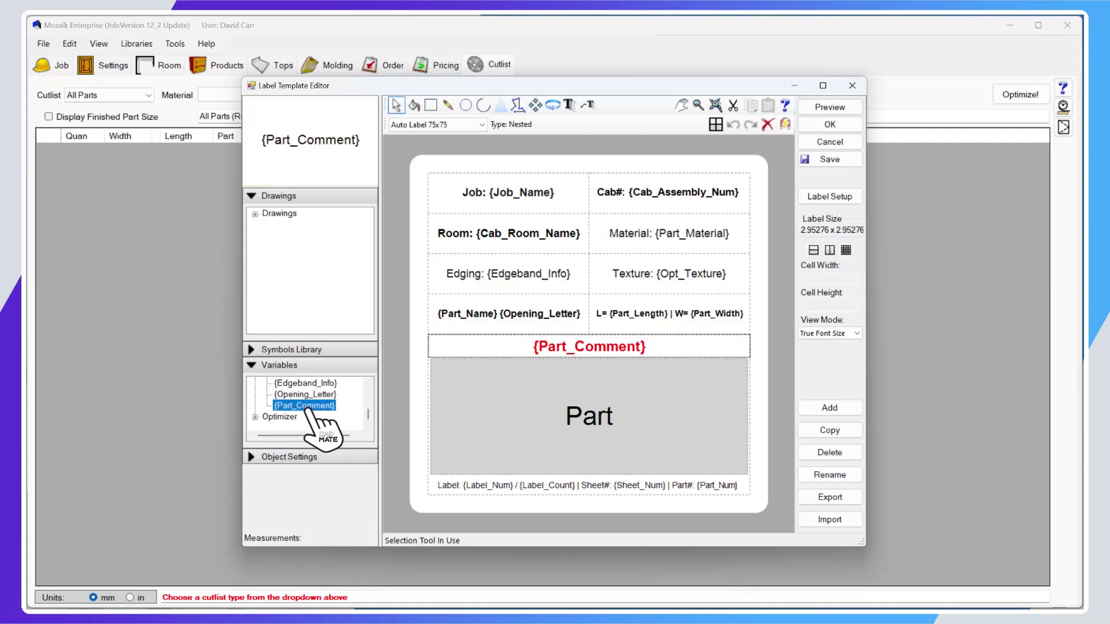
# Show the object settings of the {Part_Comment} field to examine its line and text formatting
pyautogui.click(576, 346)
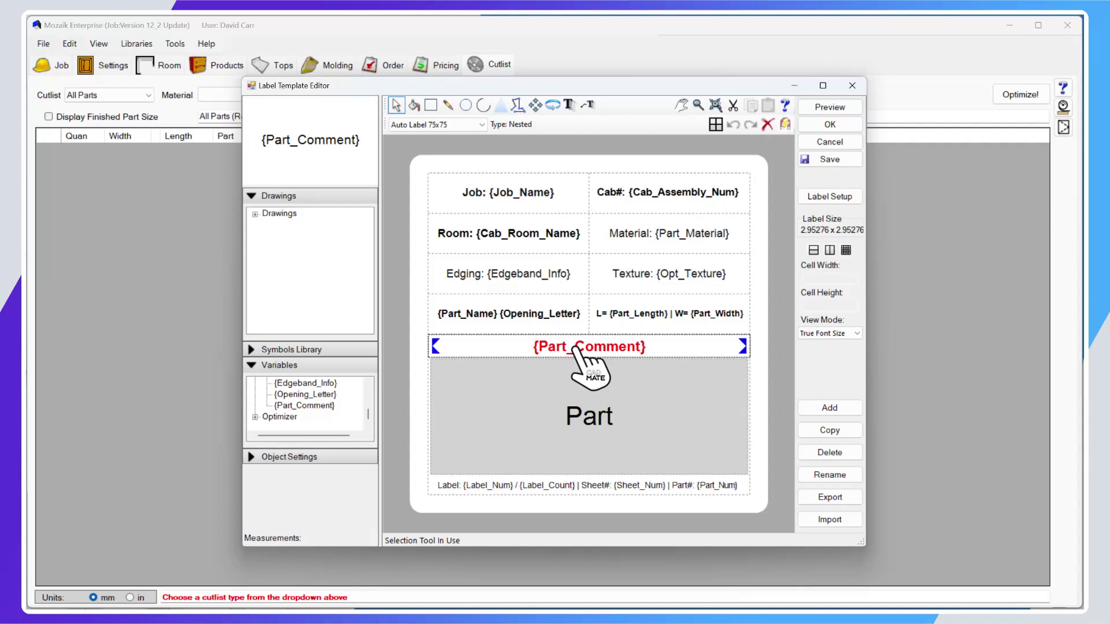
pyautogui.click(296, 458)
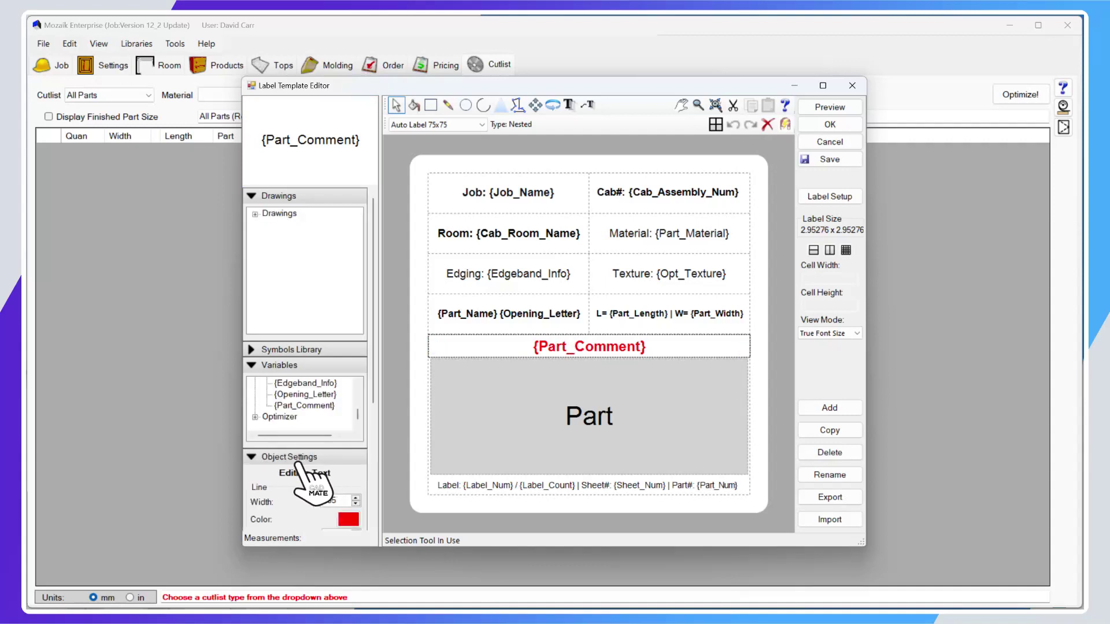
pyautogui.scroll(-3, 306, 471)
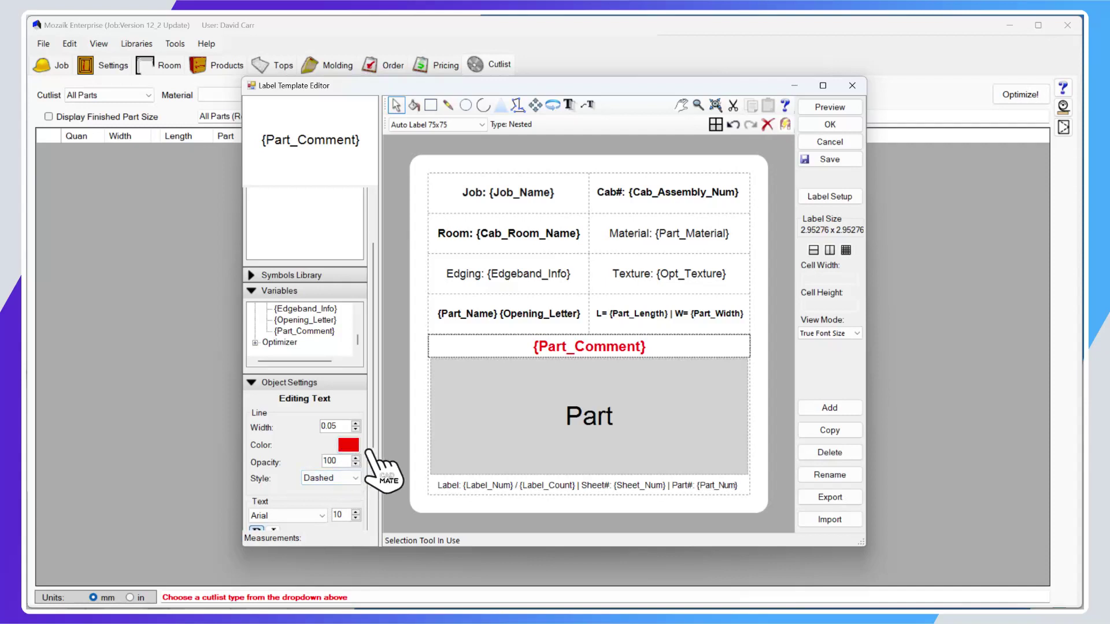
# Apply the {Part_Comment} field's text alignment with Fit to Bounds enabled and preview the label at actual size
pyautogui.click(597, 350)
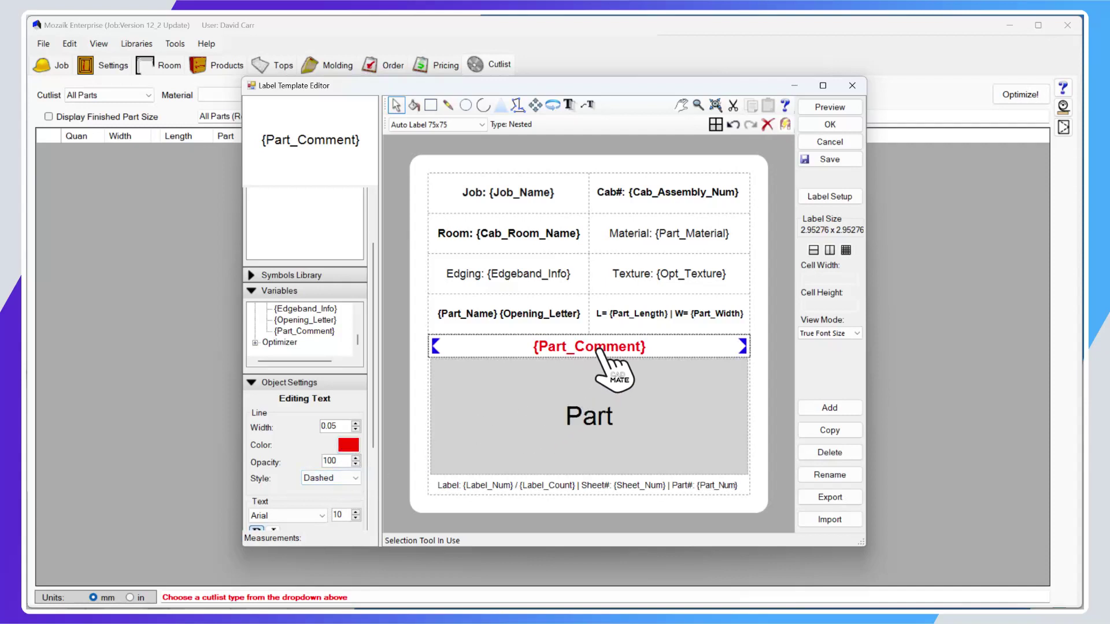
pyautogui.rightClick(643, 356)
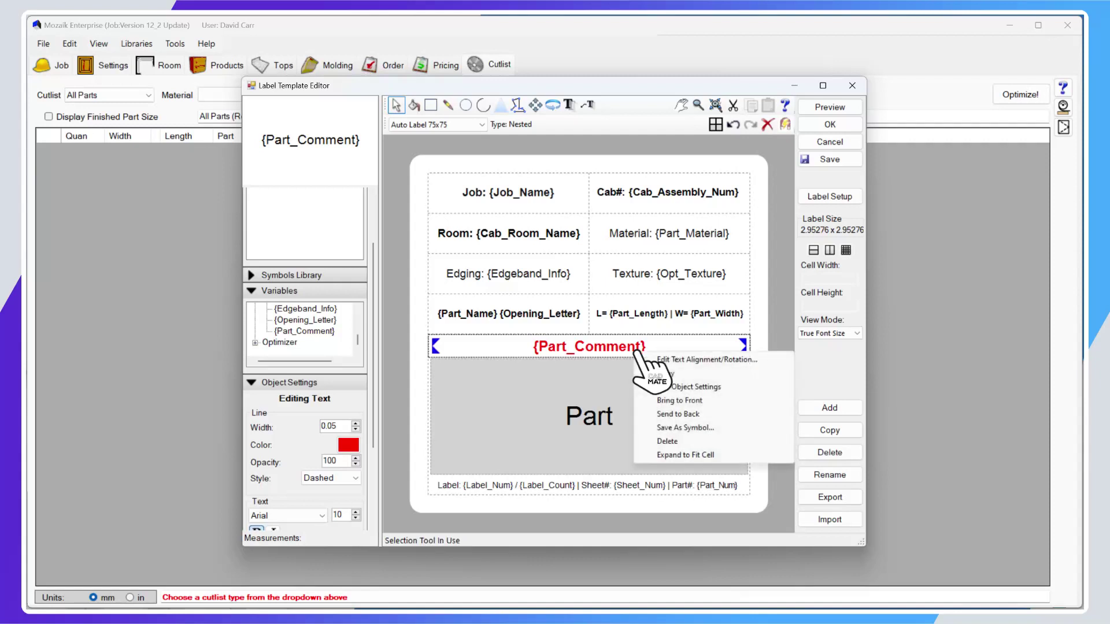
pyautogui.click(687, 360)
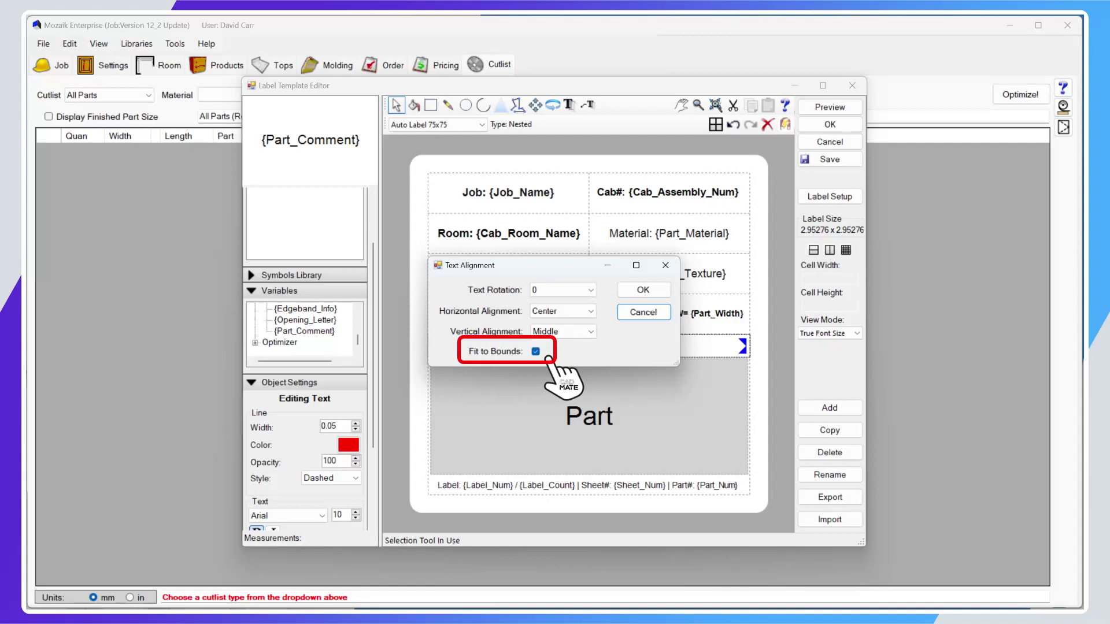
pyautogui.click(643, 289)
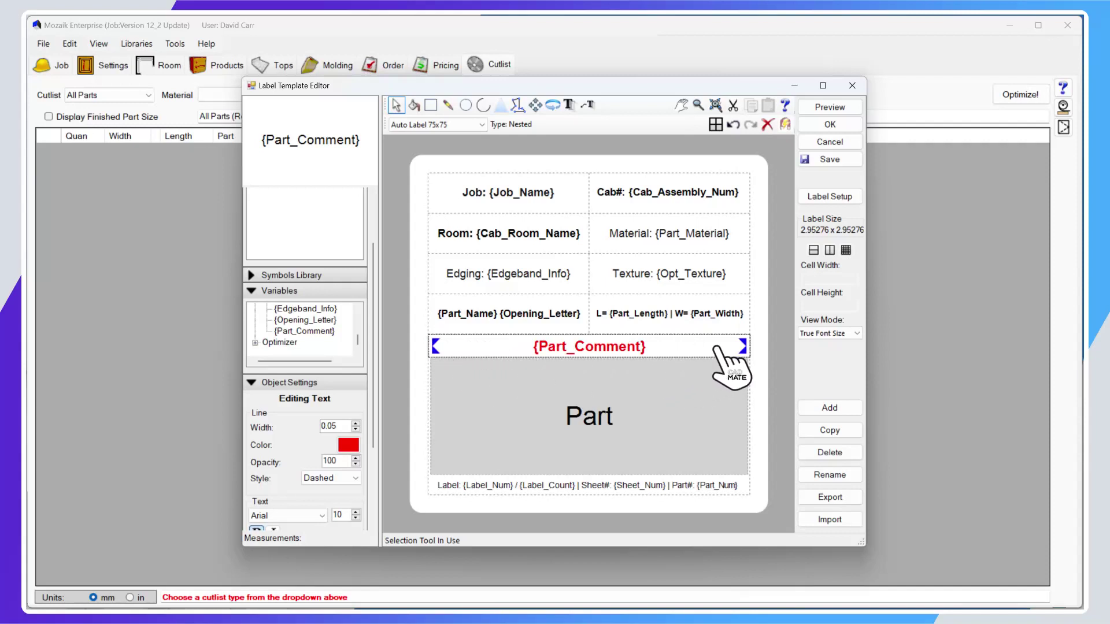
pyautogui.click(830, 107)
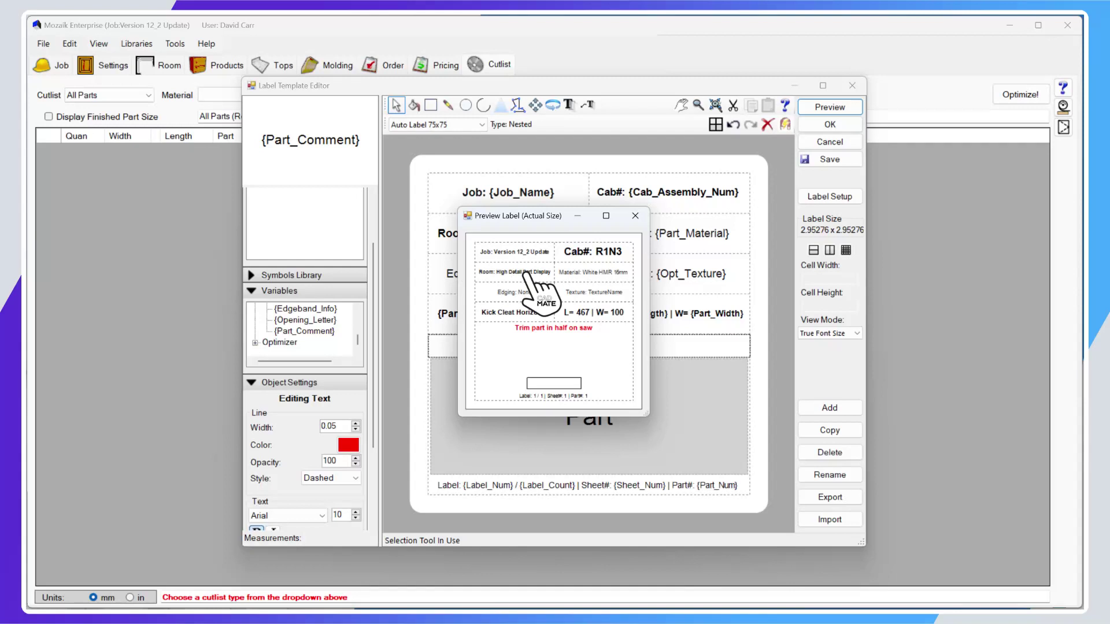
pyautogui.click(635, 215)
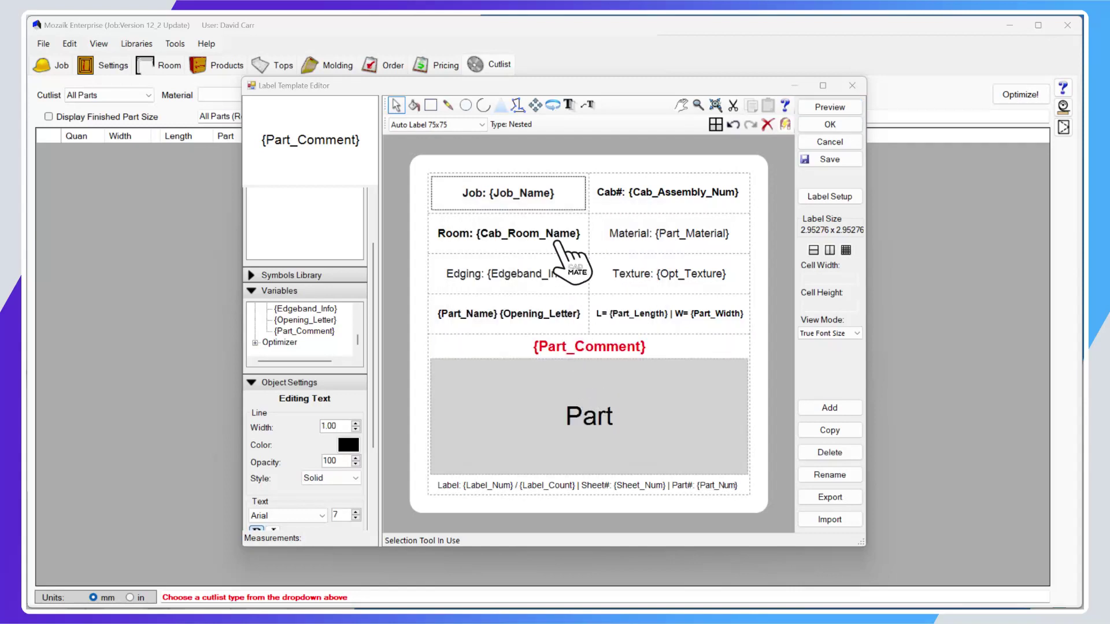
# Set the text size of the {Job_Name} field to 36 and preview how it fits its label cell
pyautogui.click(534, 201)
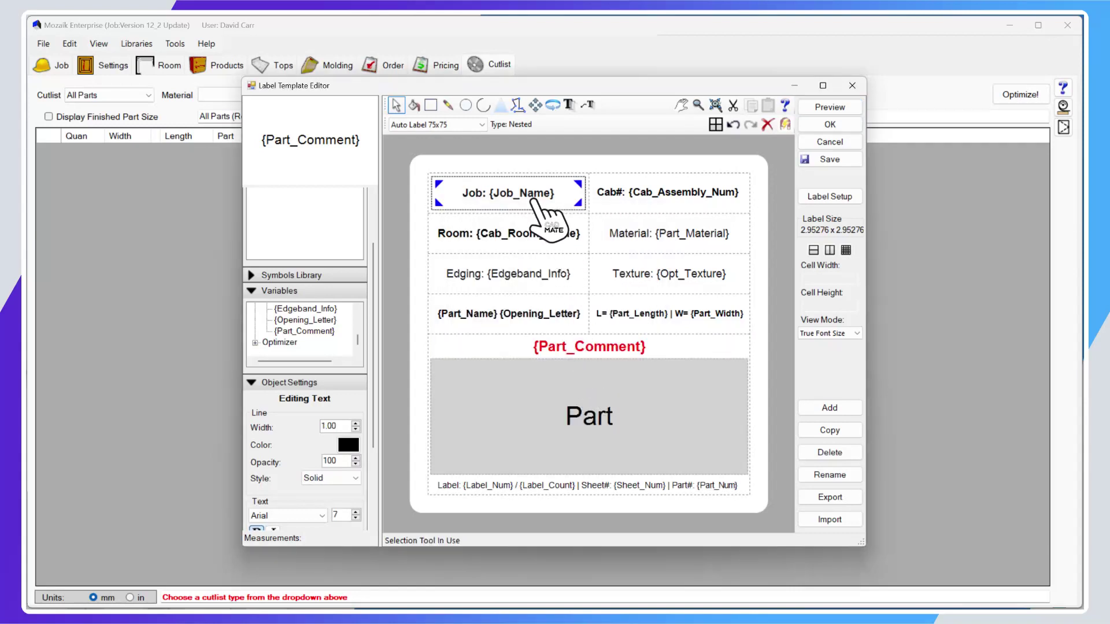
pyautogui.click(356, 512)
pyautogui.click(356, 512)
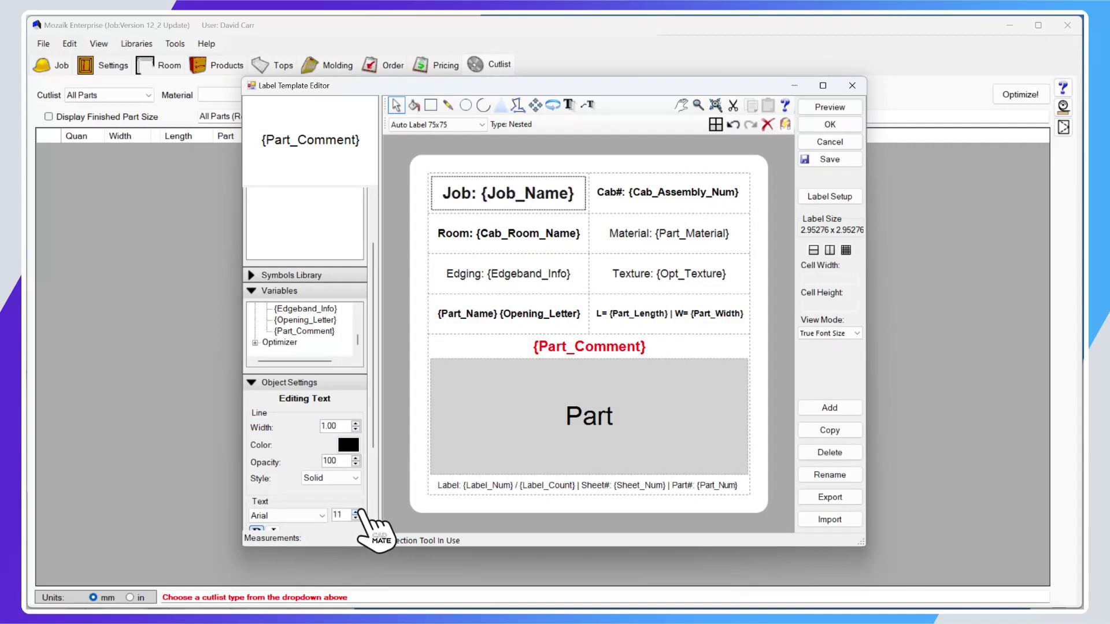
pyautogui.click(356, 512)
pyautogui.click(356, 512)
pyautogui.click(356, 512)
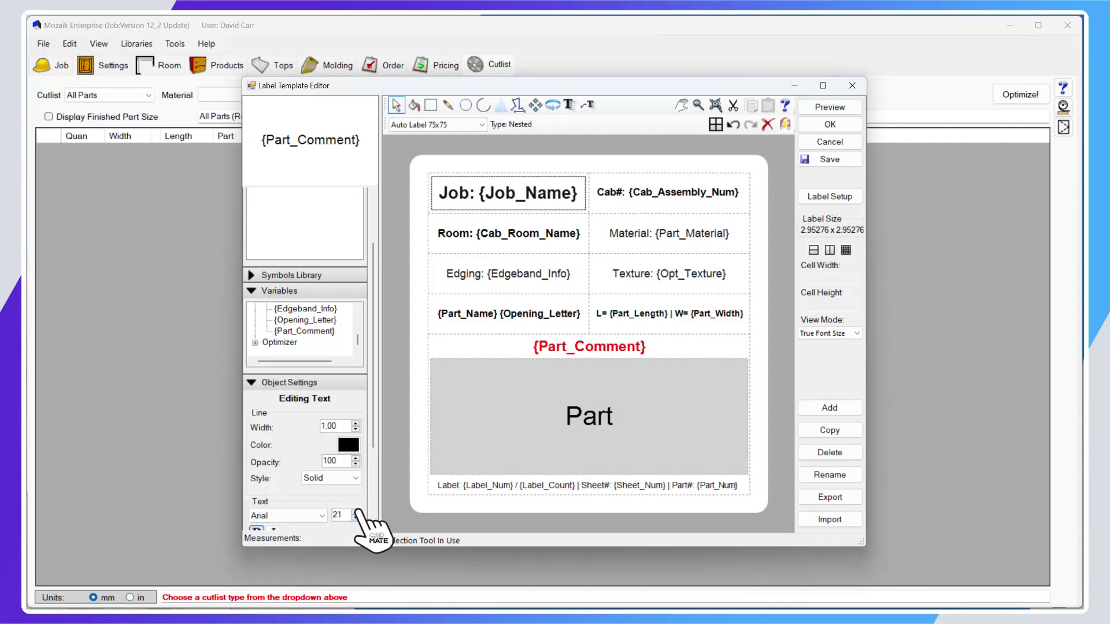
pyautogui.click(356, 512)
pyautogui.click(356, 512)
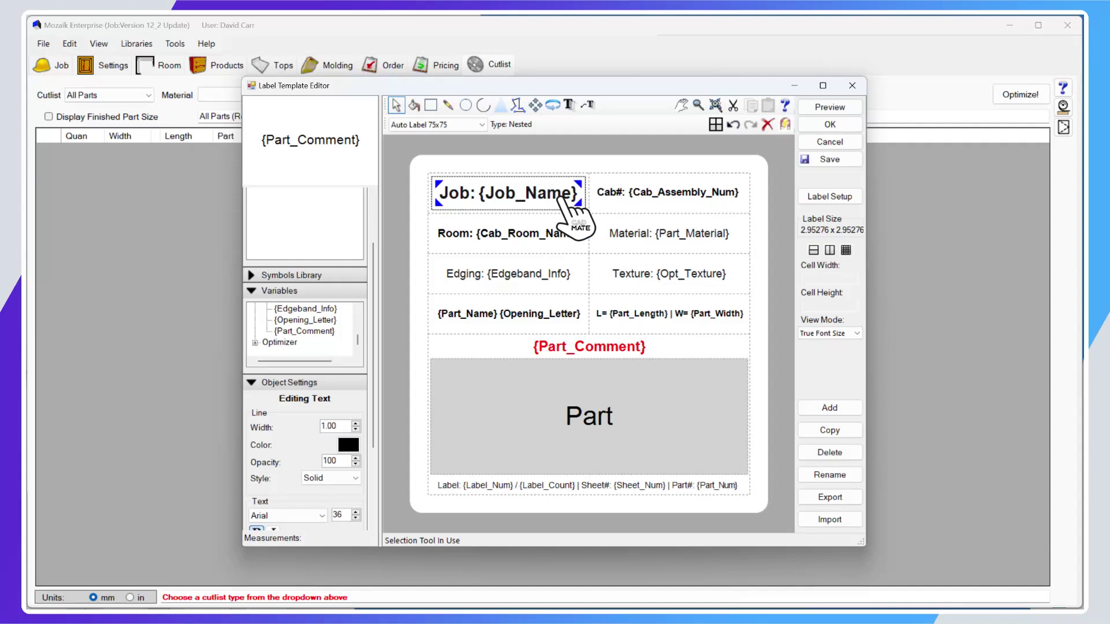
pyautogui.click(836, 107)
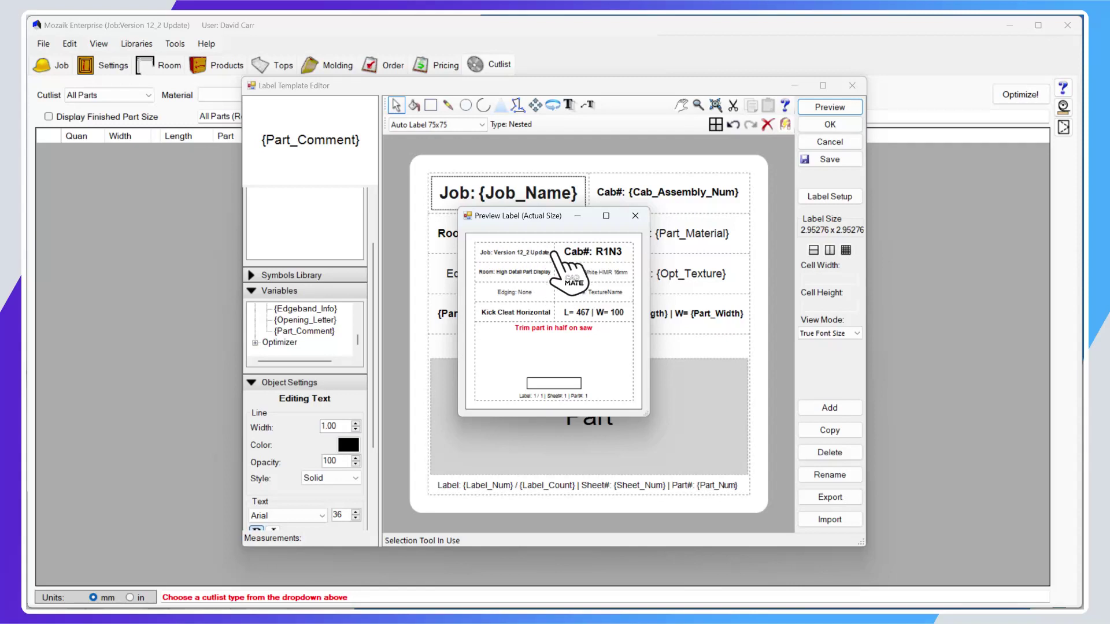
pyautogui.click(635, 215)
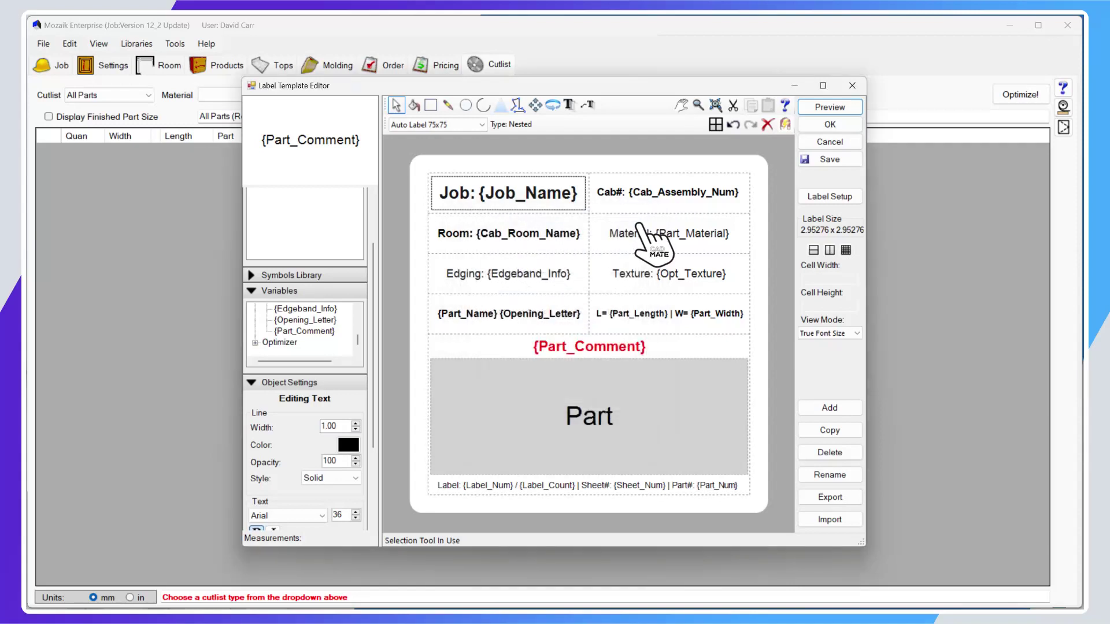
# Set the text size to 30 for the texture, material, edging, part name and length/width fields
pyautogui.click(661, 280)
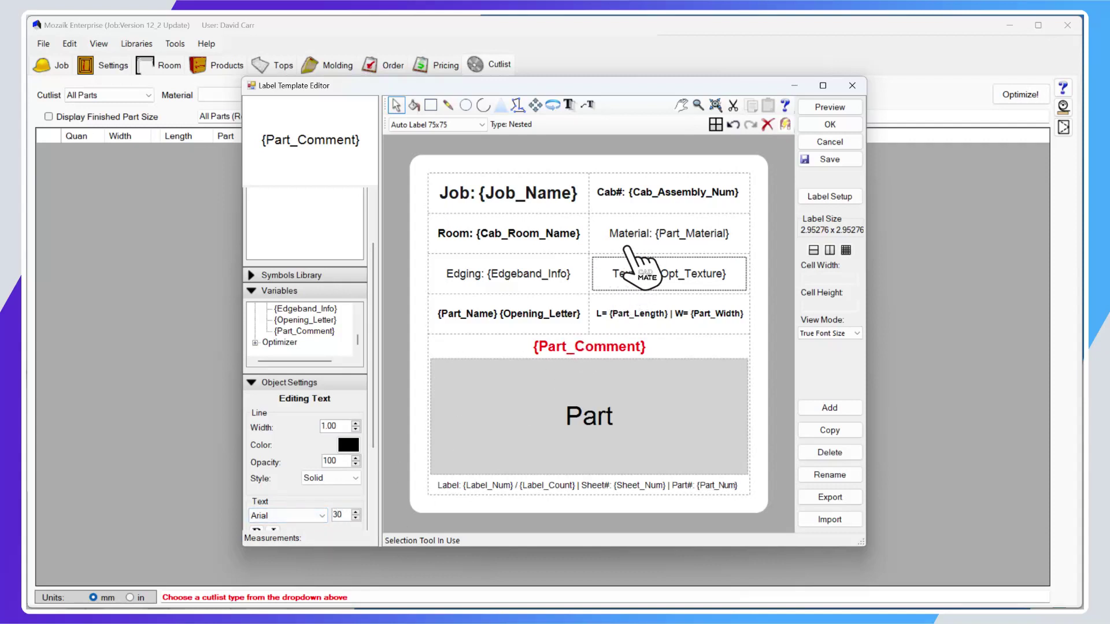
pyautogui.click(632, 234)
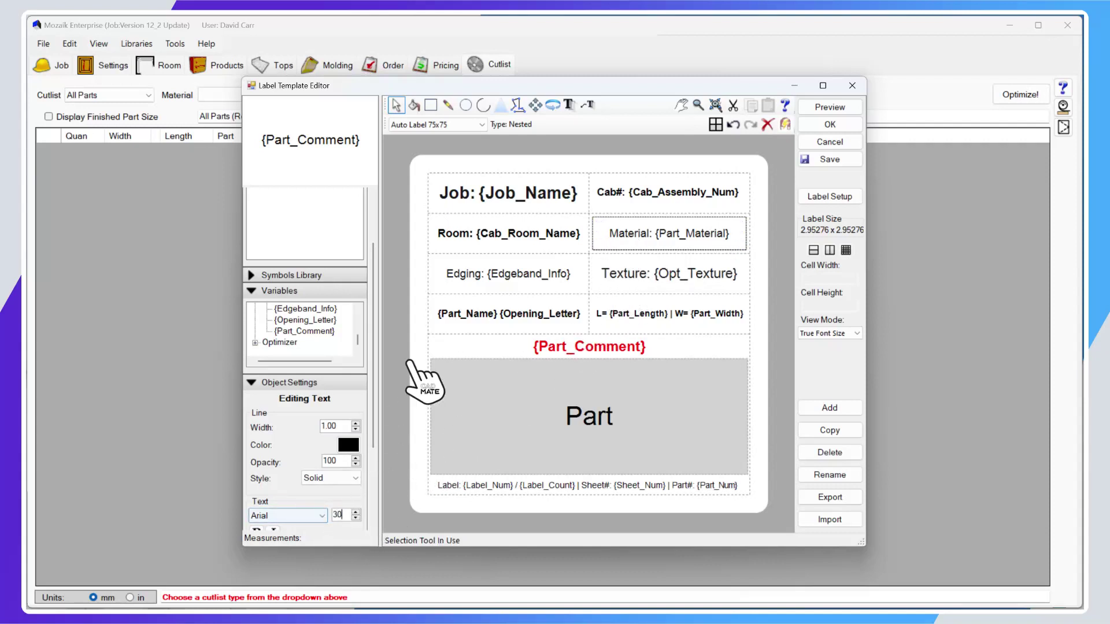
pyautogui.click(487, 271)
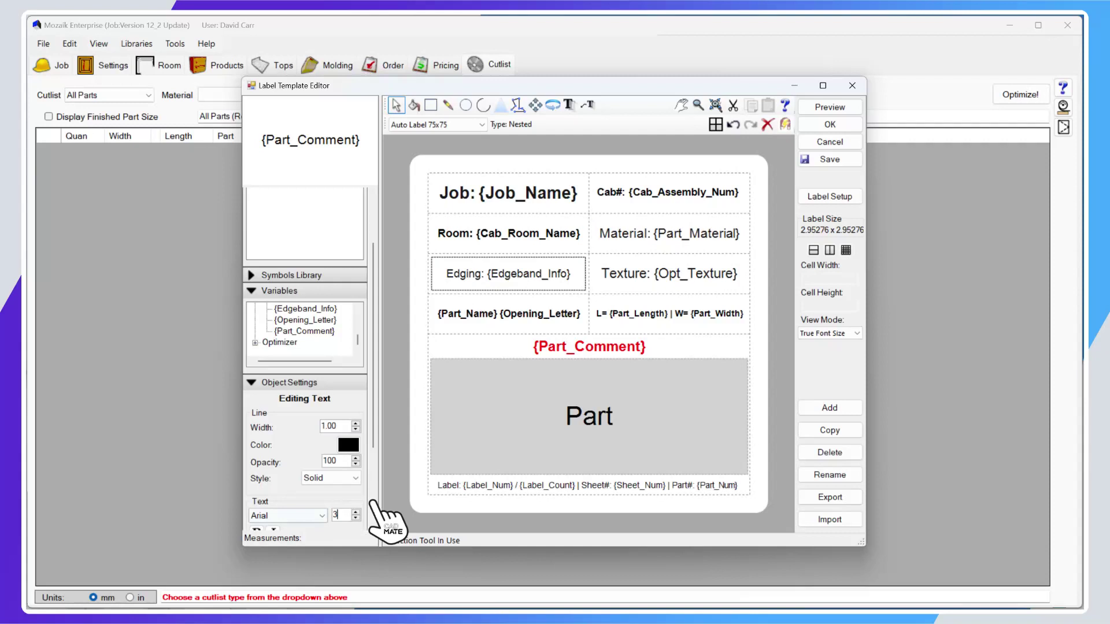
pyautogui.click(535, 316)
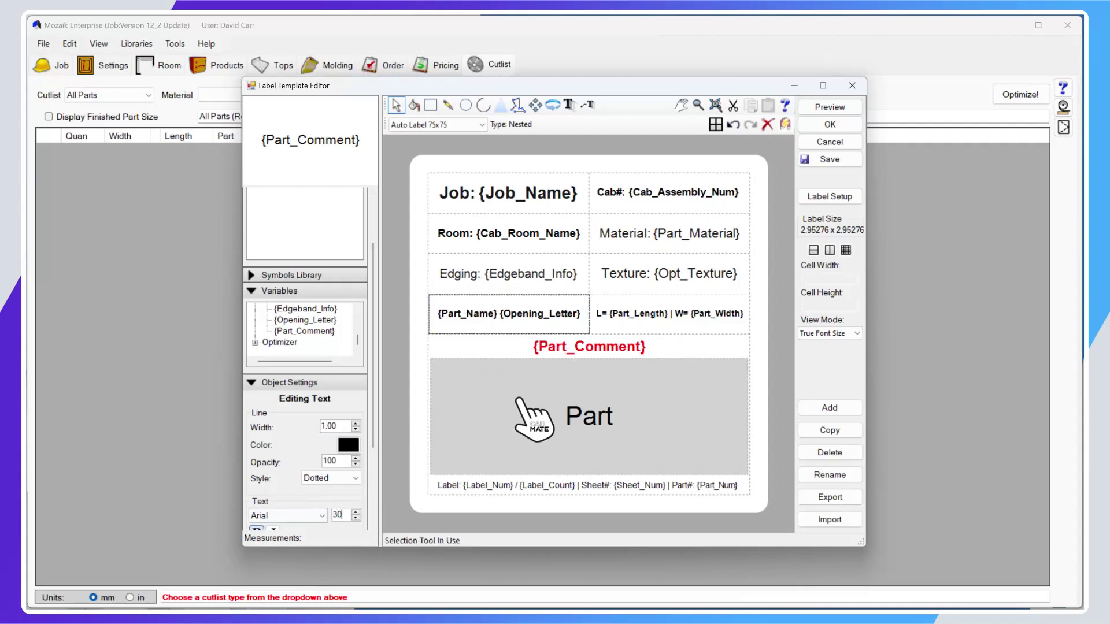
pyautogui.click(630, 323)
pyautogui.doubleClick(340, 514)
pyautogui.write('30')
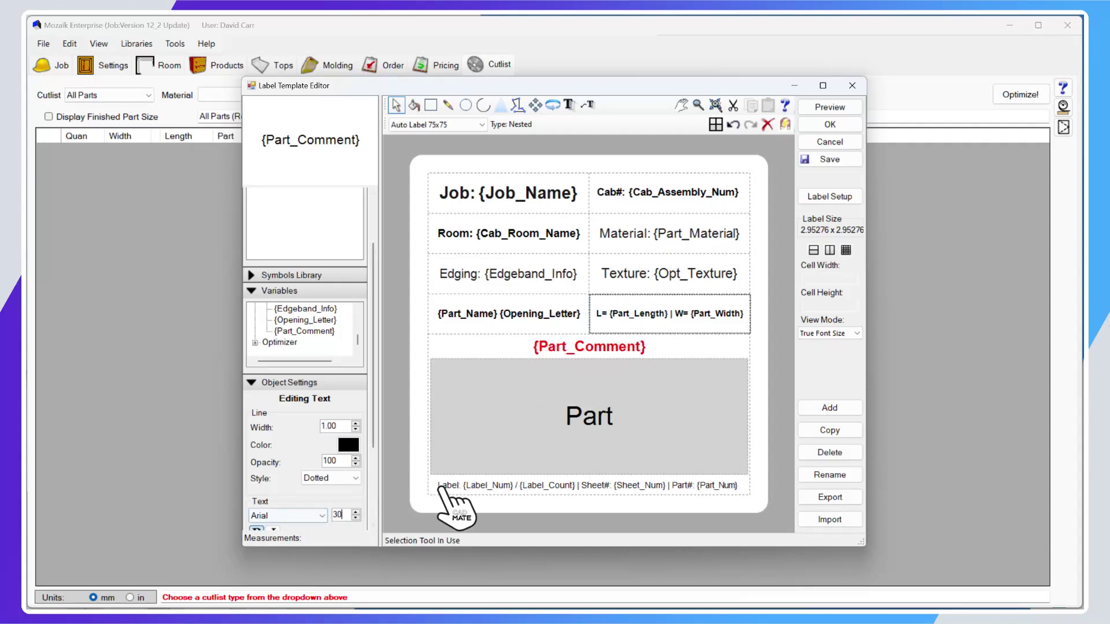
# Preview the label at actual size, select the {Part_Comment} field and accept the label template
pyautogui.click(841, 106)
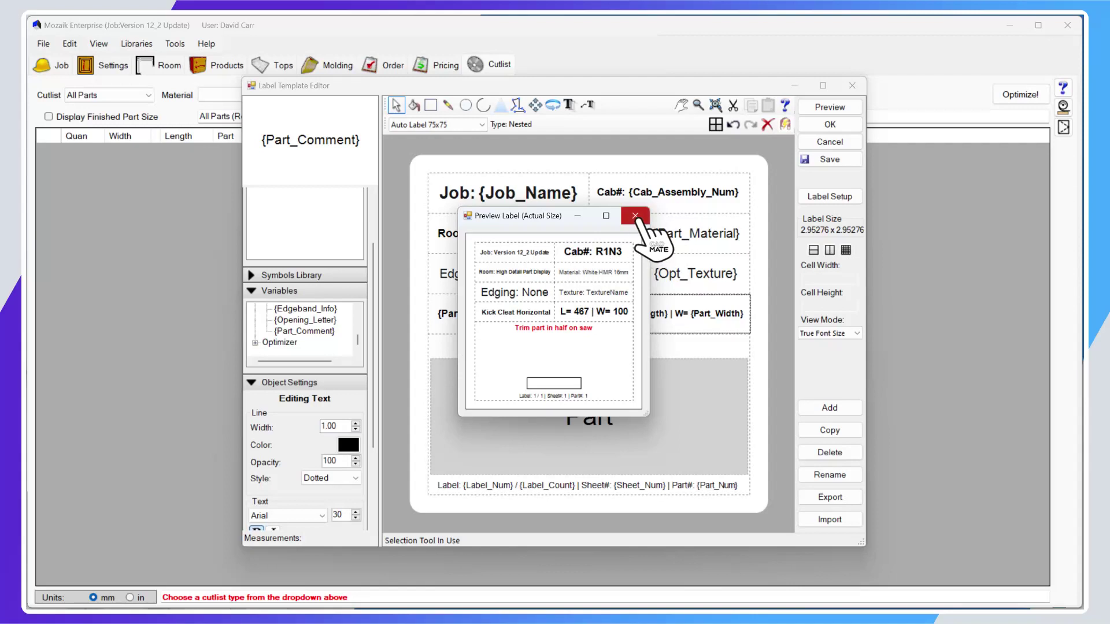
pyautogui.click(635, 217)
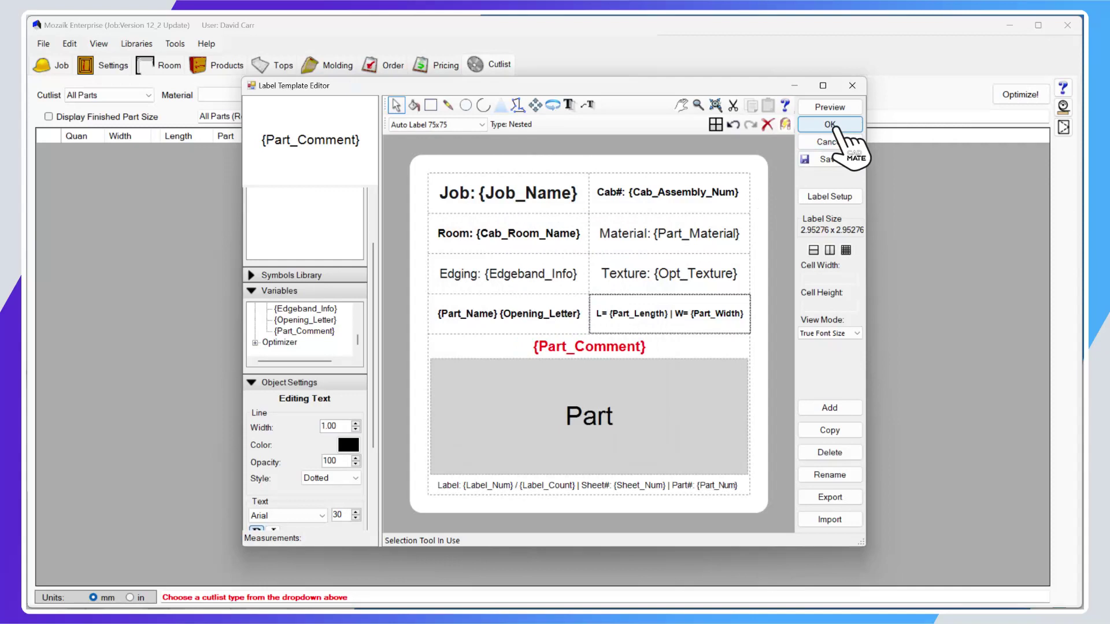
pyautogui.click(617, 349)
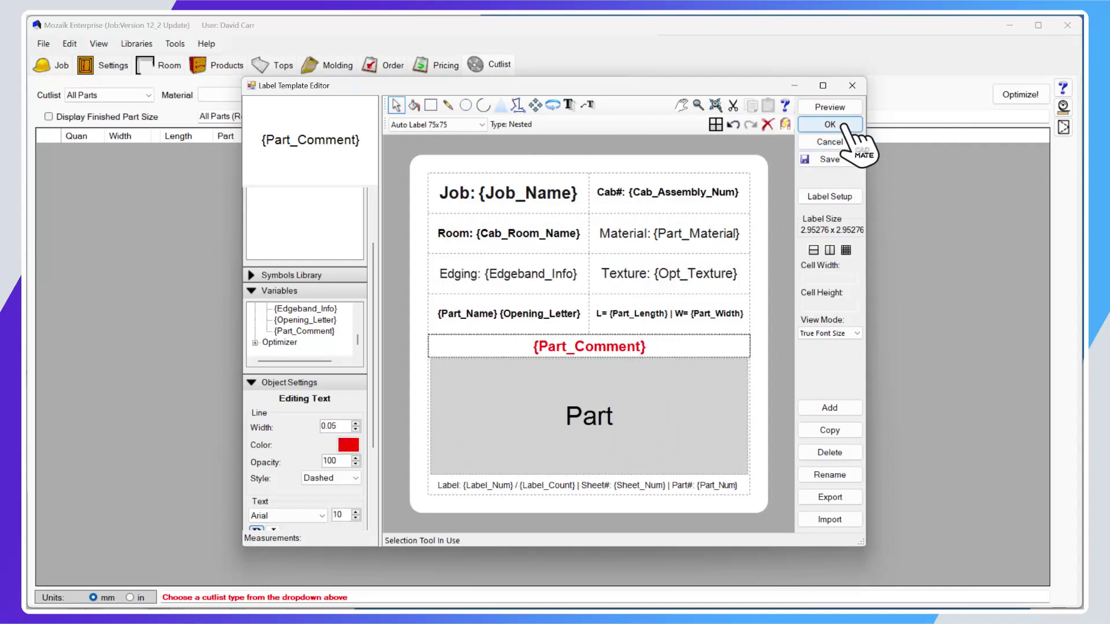
pyautogui.click(830, 124)
pyautogui.click(656, 212)
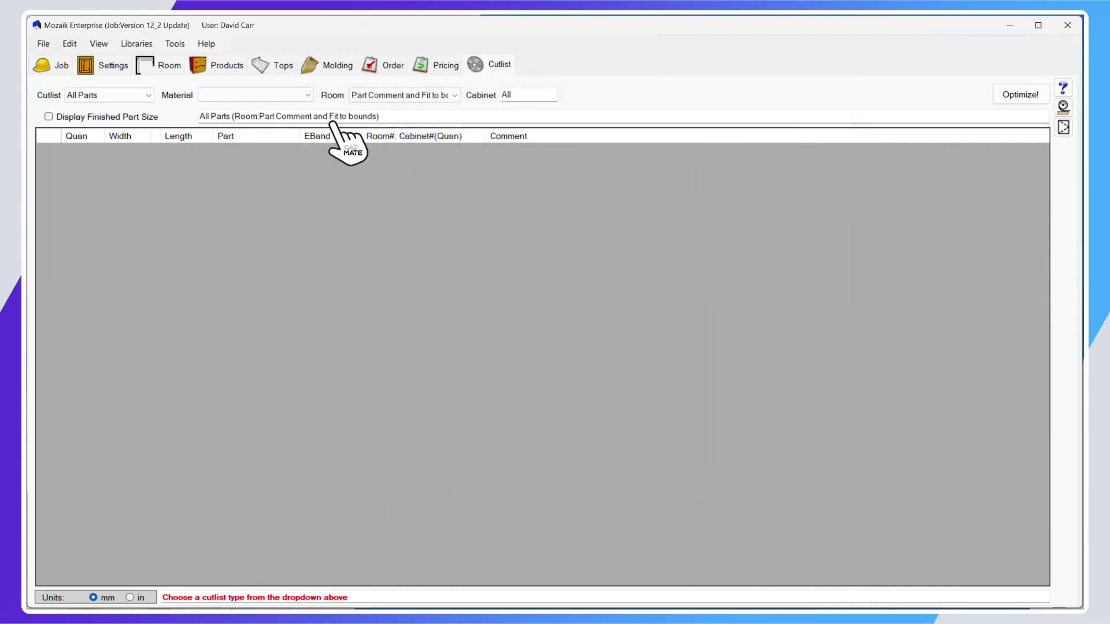
# Open the parts list of wall cabinet #6 from the floor plan of room 3
pyautogui.click(225, 65)
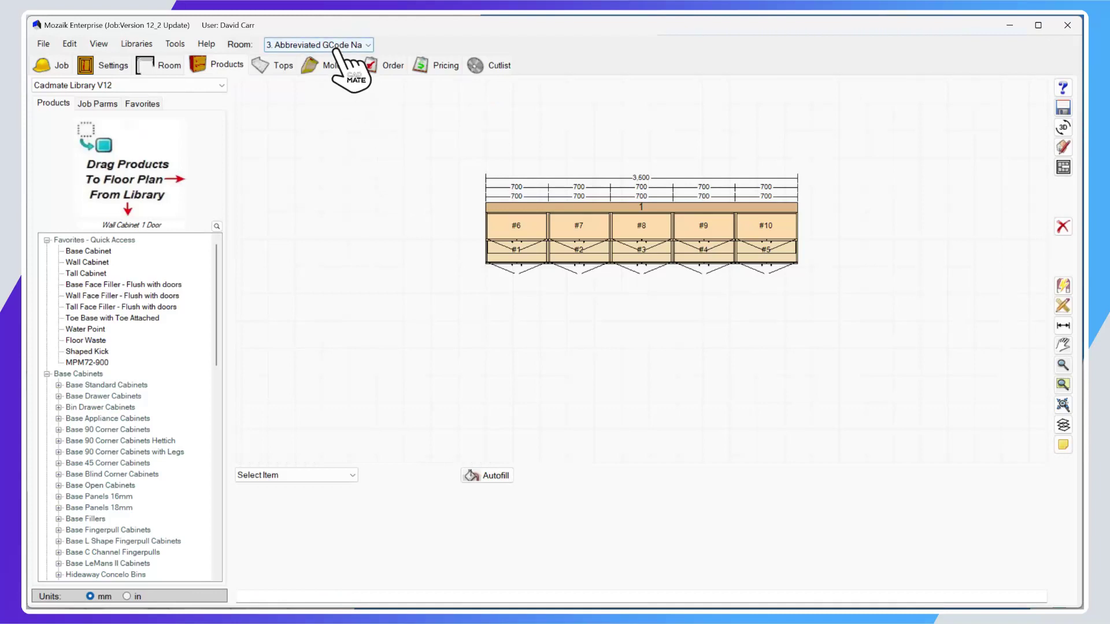
pyautogui.click(517, 229)
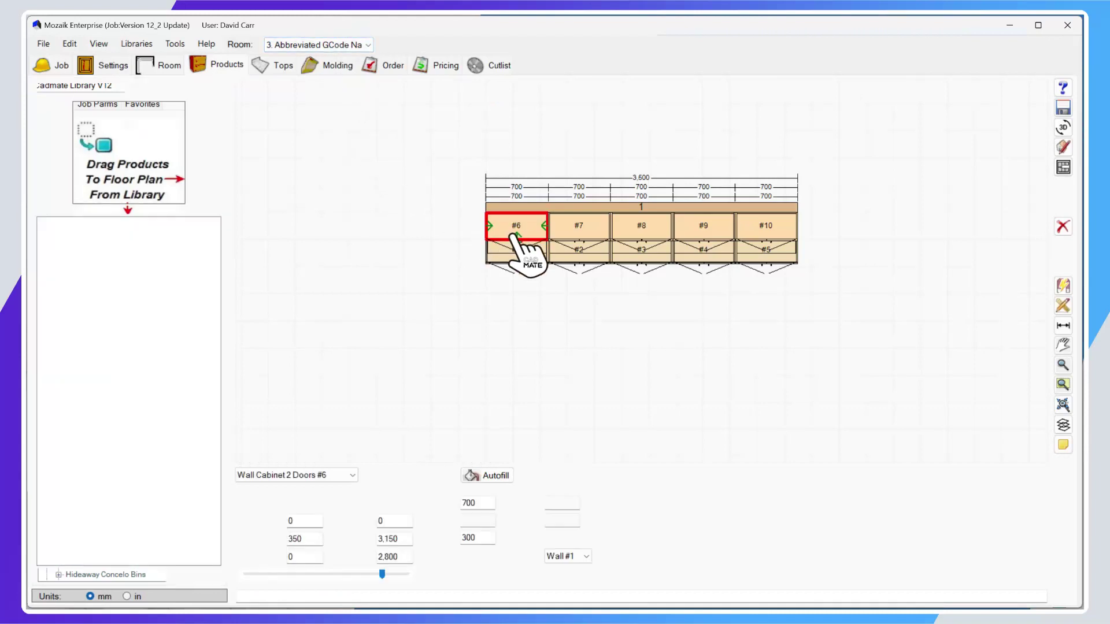
pyautogui.doubleClick(554, 260)
pyautogui.click(681, 227)
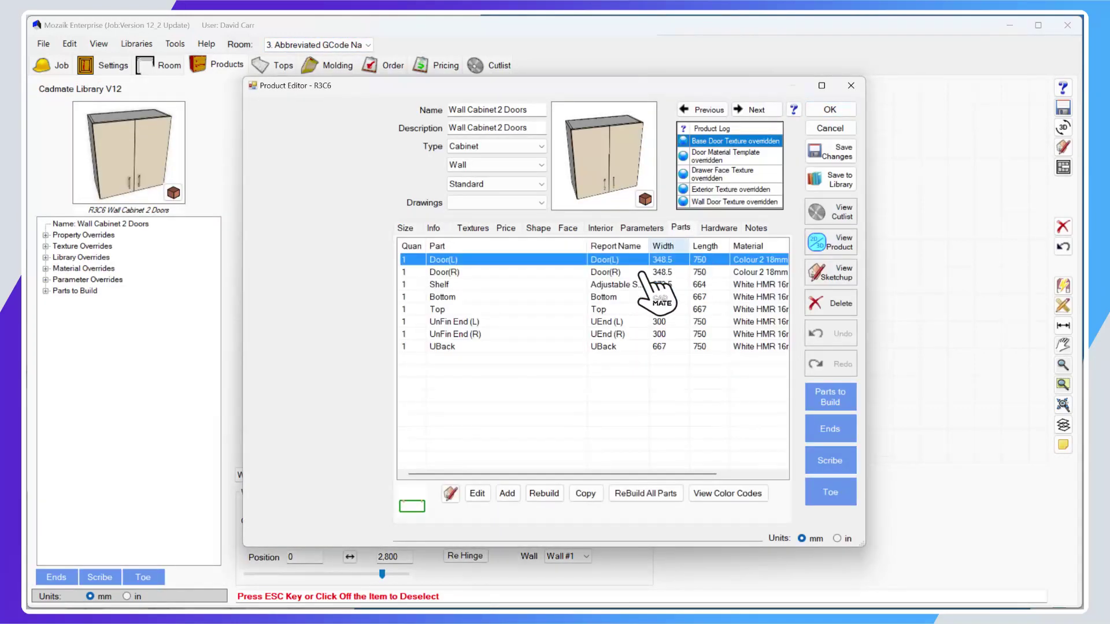
# Show the comment in the Top part's properties, then close the part and leave the product without saving
pyautogui.click(466, 310)
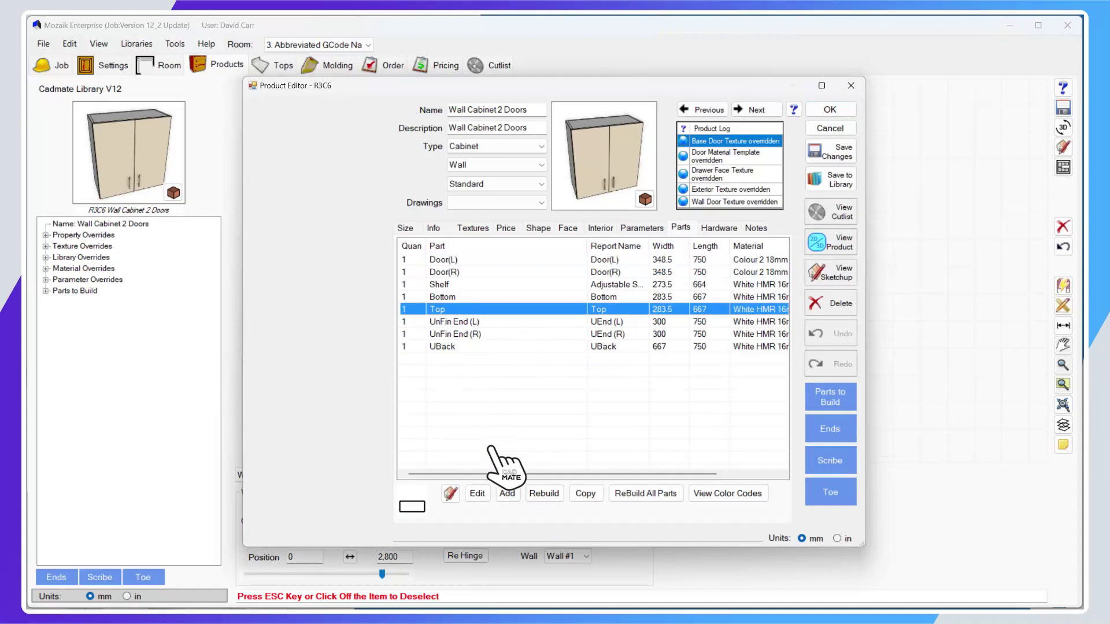
pyautogui.click(480, 493)
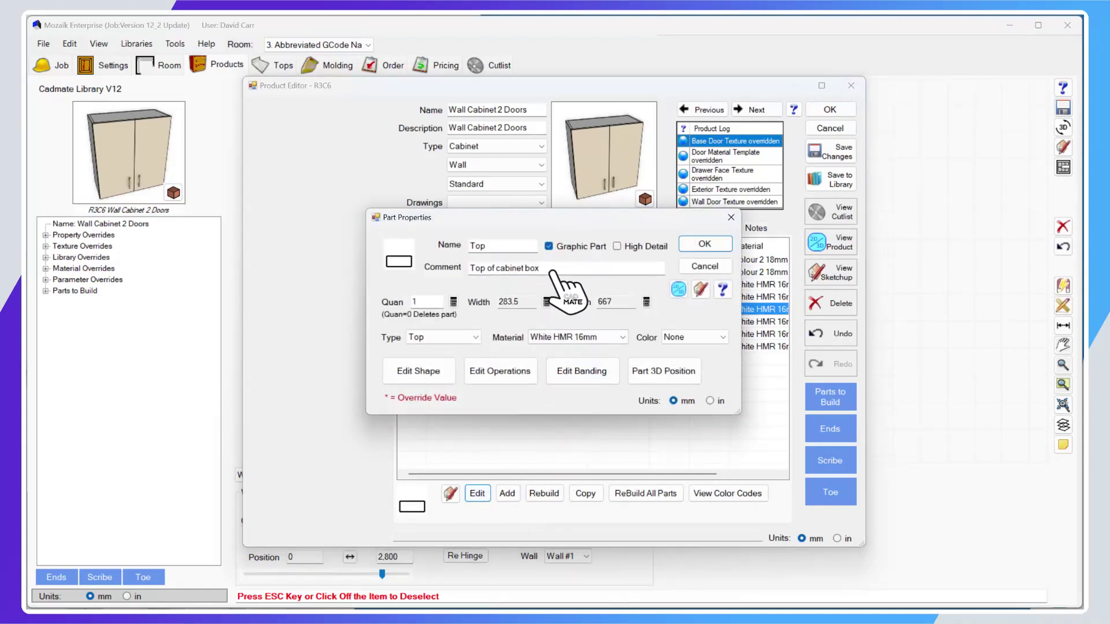
pyautogui.moveTo(549, 269); pyautogui.dragTo(472, 276)
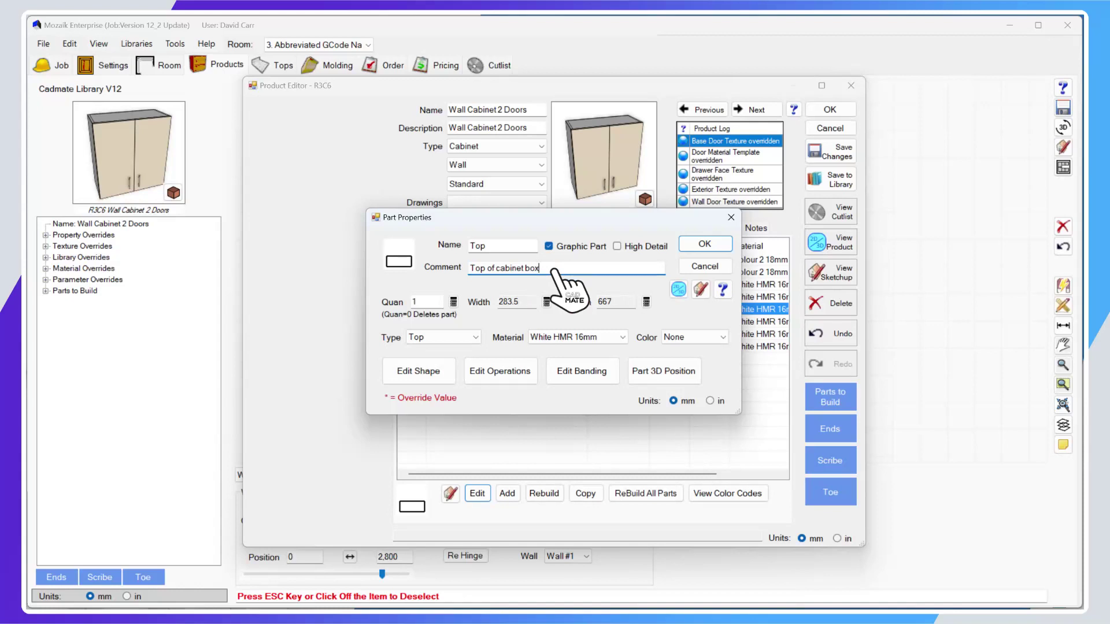
pyautogui.click(706, 244)
pyautogui.click(830, 129)
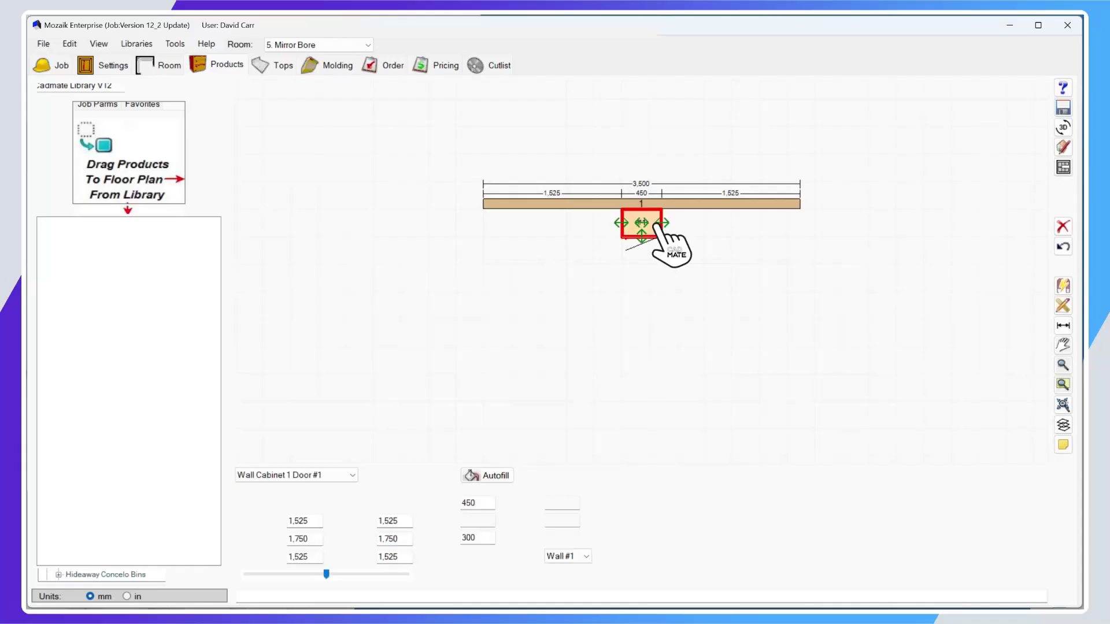
# Examine the MirrorBore parameter of the one-door wall cabinet in the Mirror Bore room and its entry in the Boring category
pyautogui.doubleClick(653, 229)
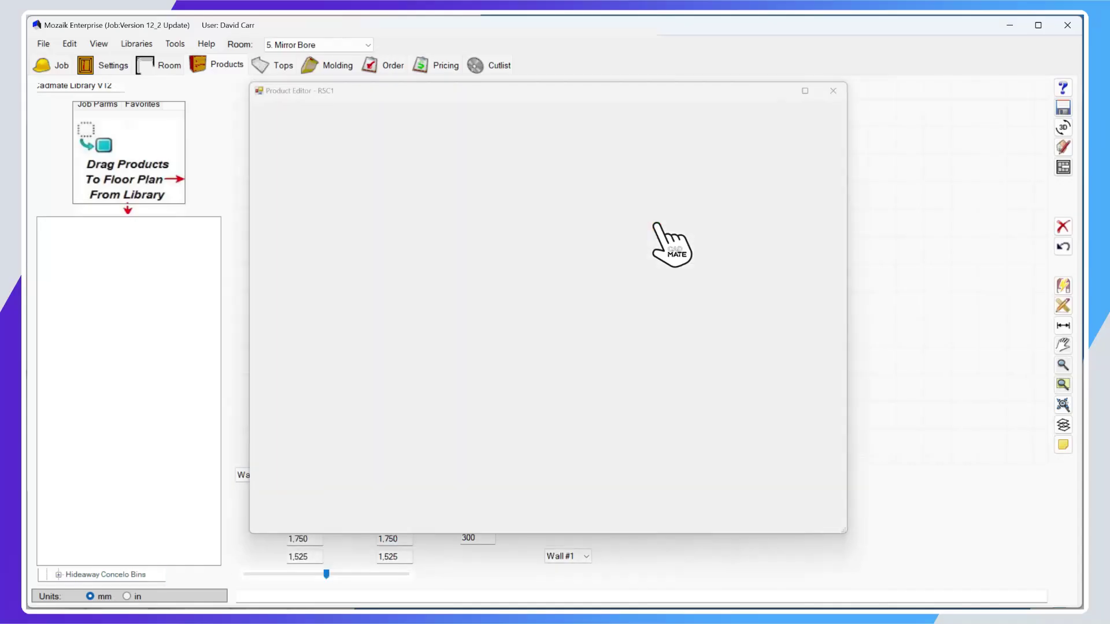
pyautogui.click(653, 228)
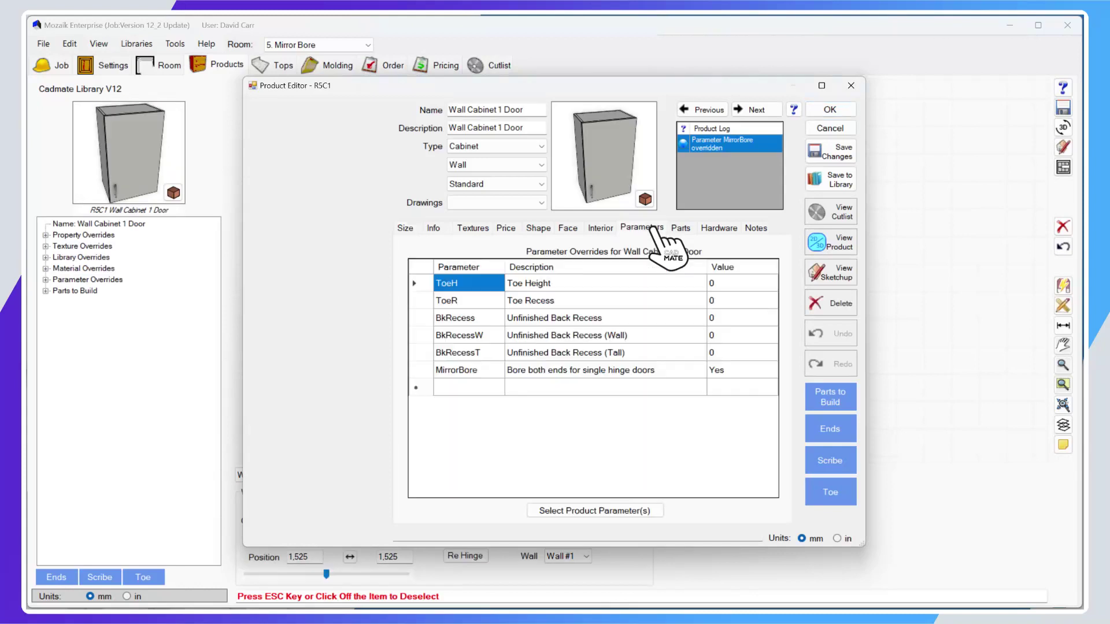
pyautogui.click(473, 371)
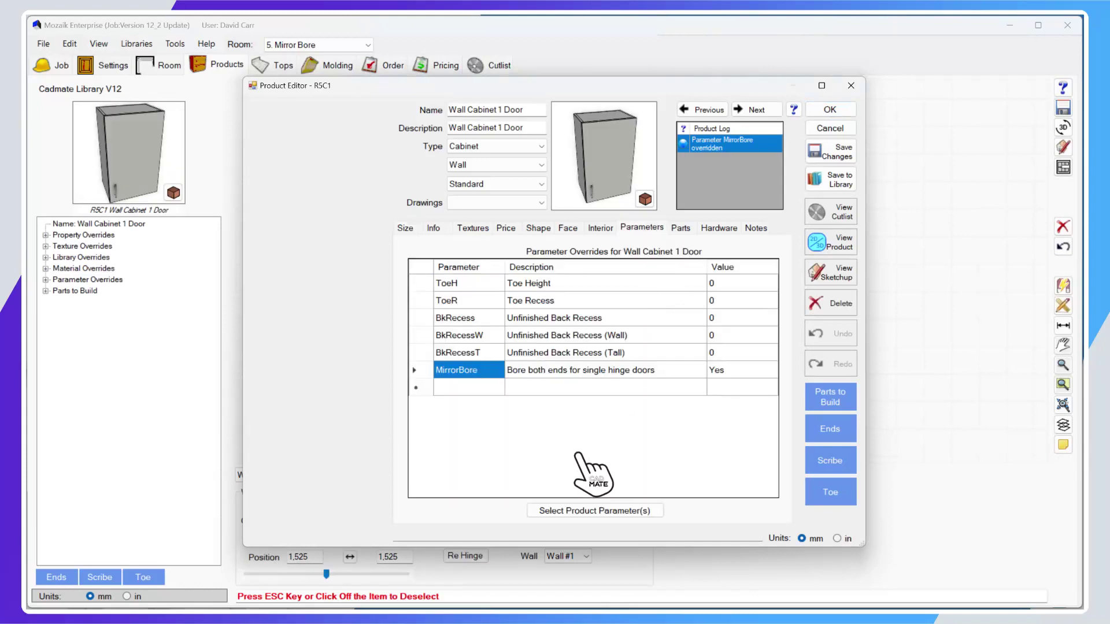
pyautogui.click(624, 511)
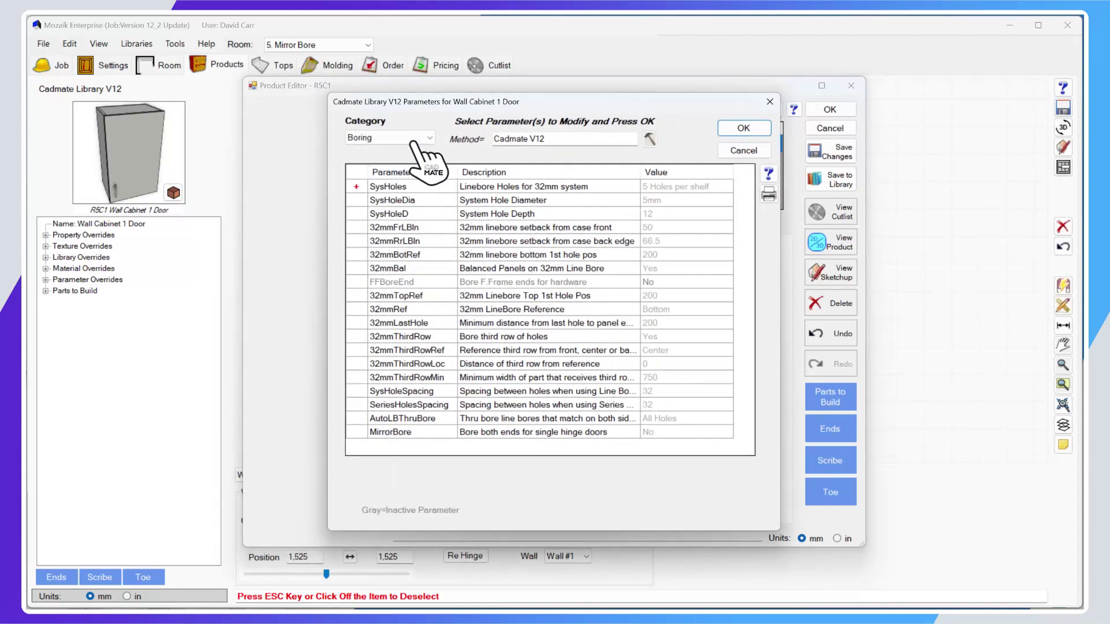
pyautogui.click(434, 434)
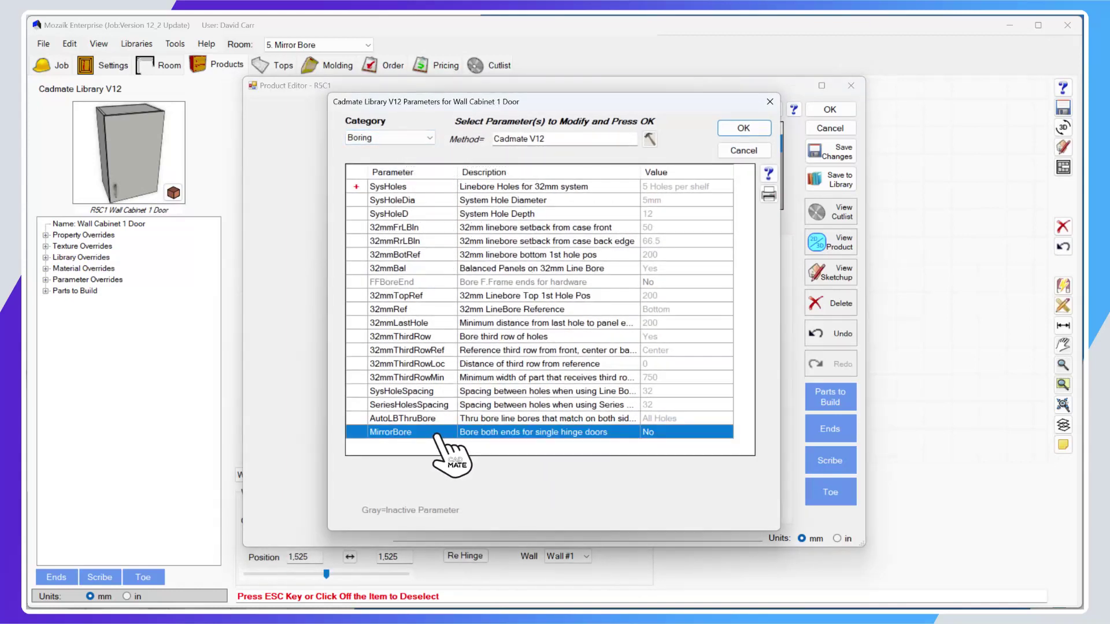
pyautogui.click(751, 152)
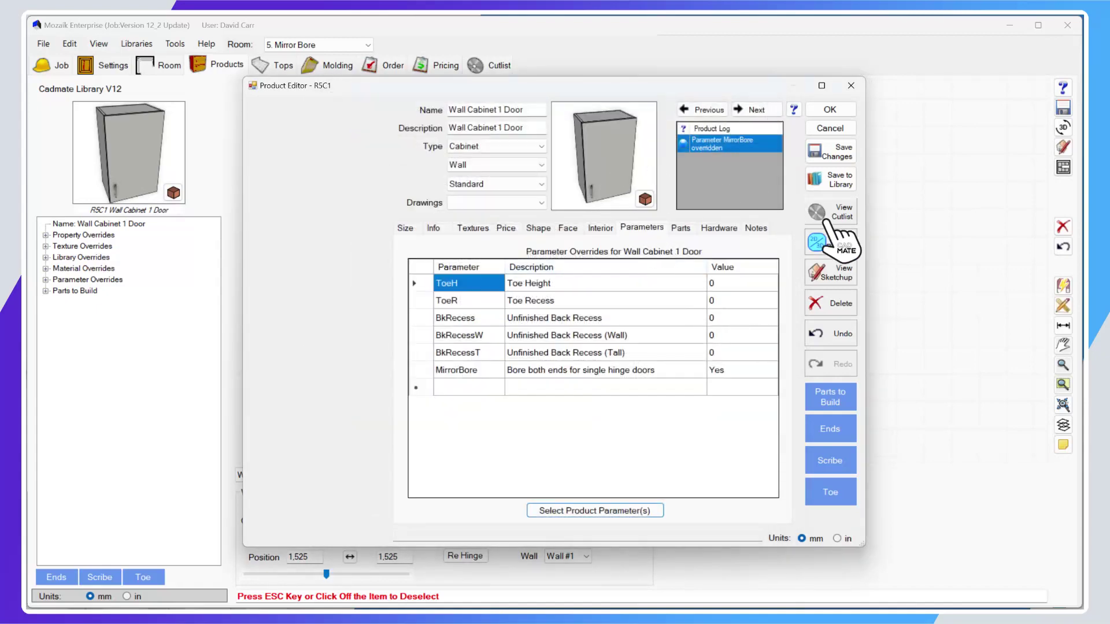
# View the one-door wall cabinet in 3D wireframe and examine the hinge boring on both ends
pyautogui.click(829, 240)
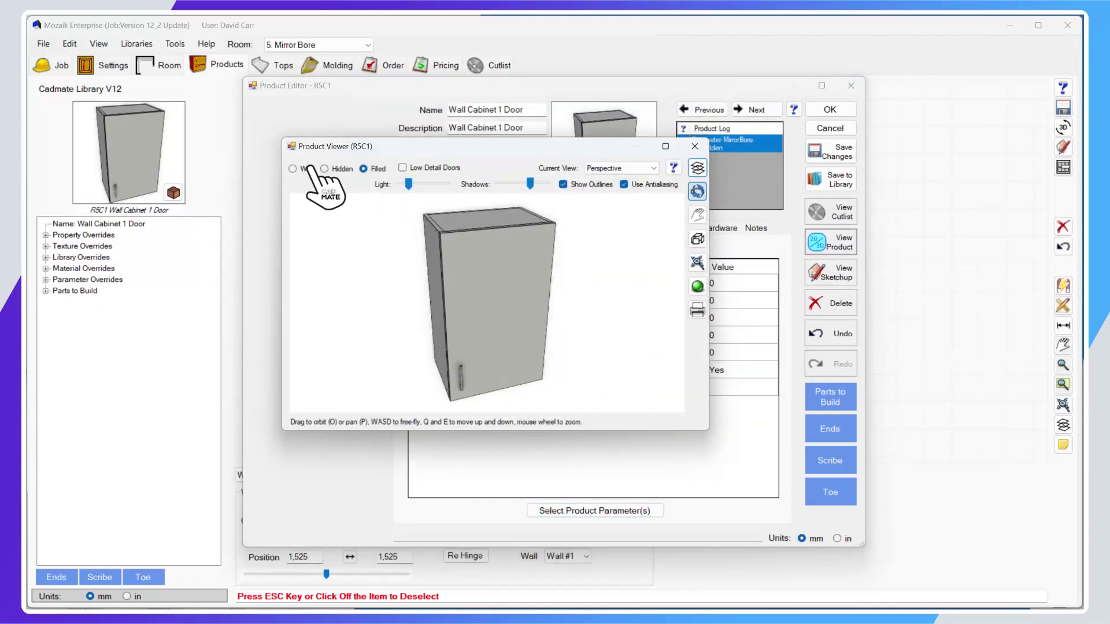
pyautogui.click(301, 168)
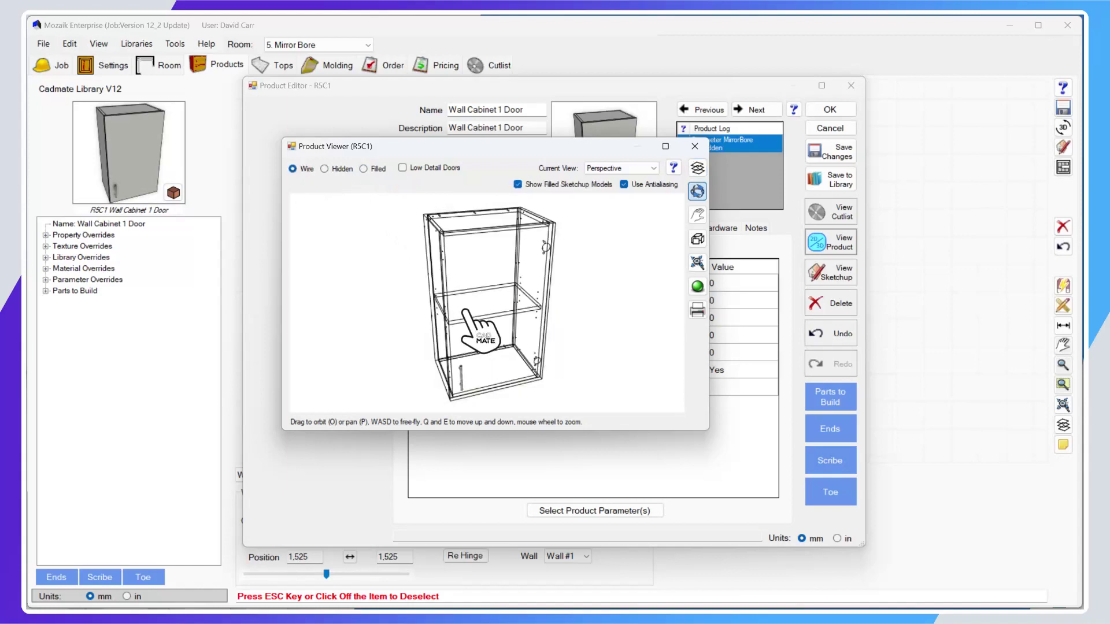
pyautogui.moveTo(464, 312); pyautogui.dragTo(511, 306)
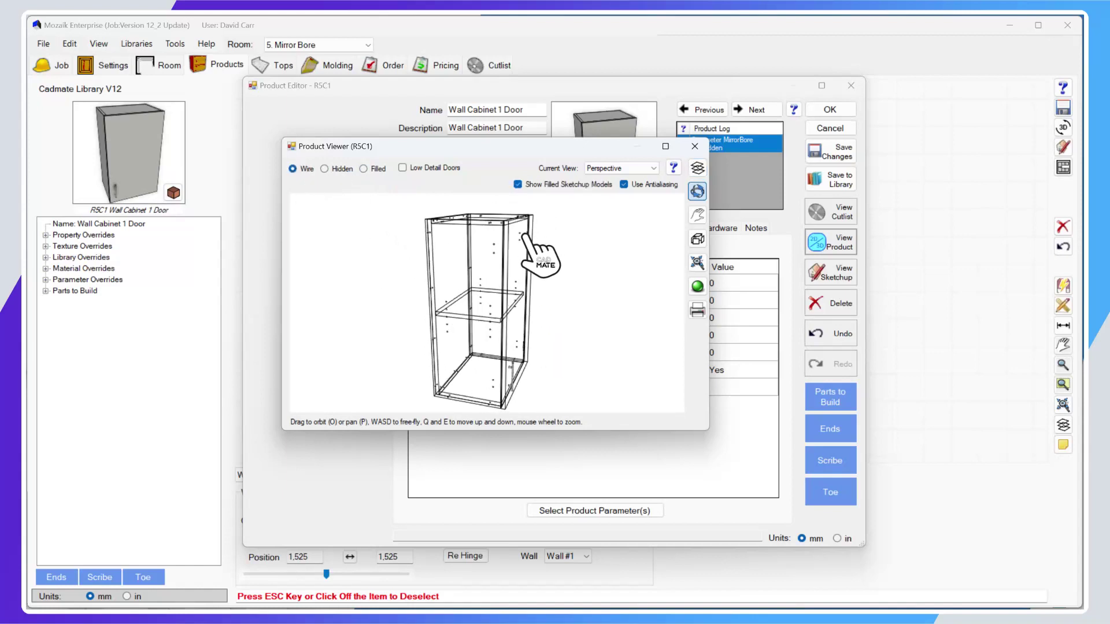
pyautogui.moveTo(547, 243); pyautogui.dragTo(567, 302)
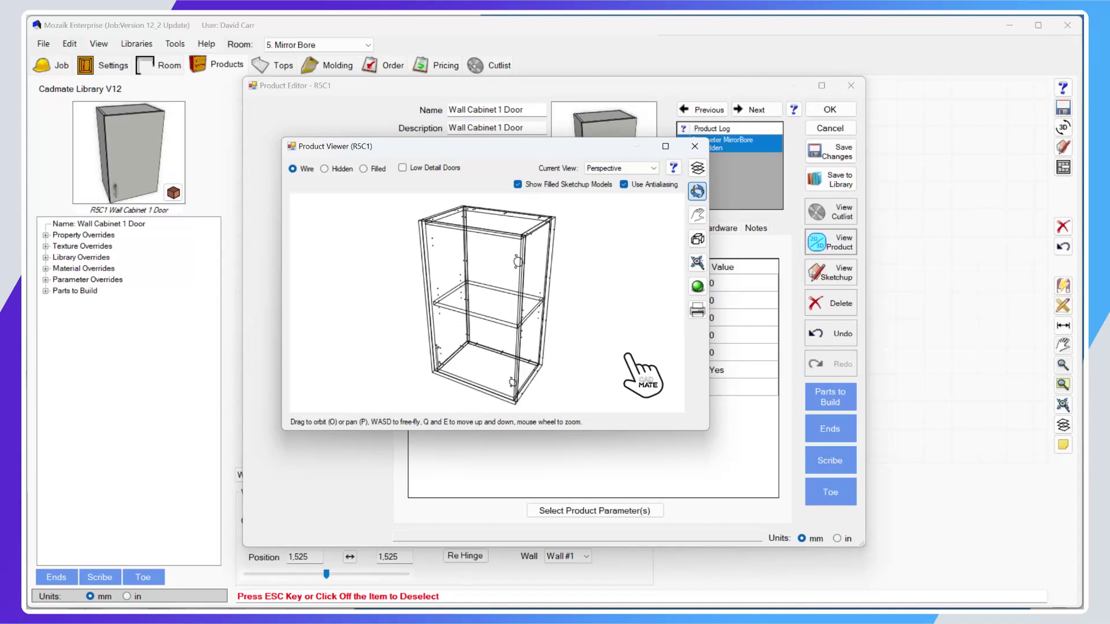
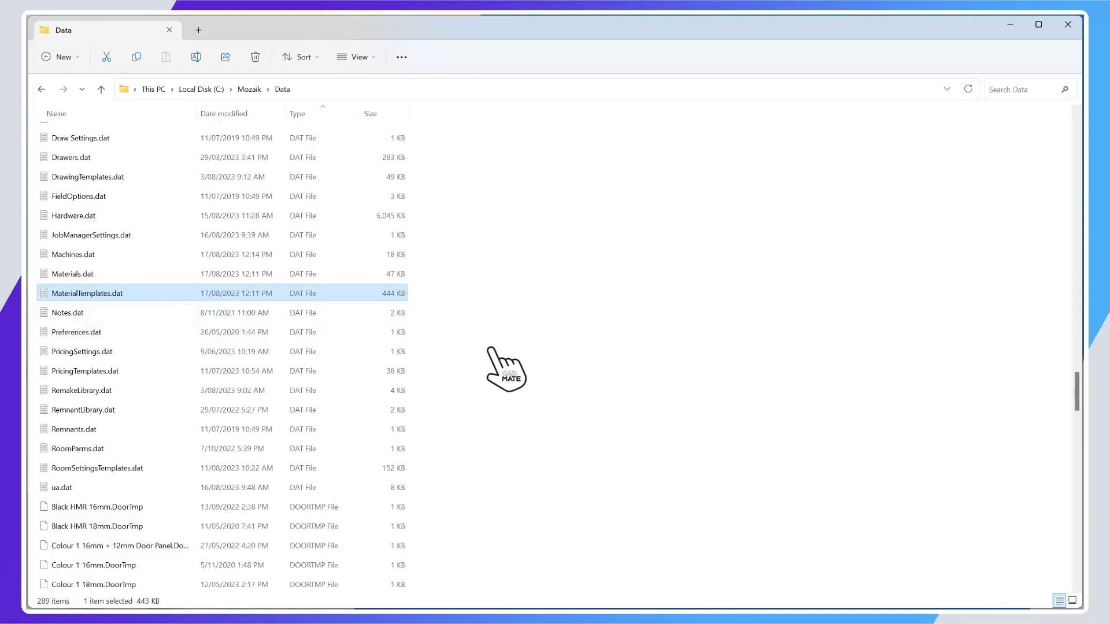
# In File Explorer, examine MaterialTemplates.dat and the individual DoorTmp files in the Mozaik Data folder, including Black HMR 16mm.DoorTmp
pyautogui.scroll(-4, 490, 357)
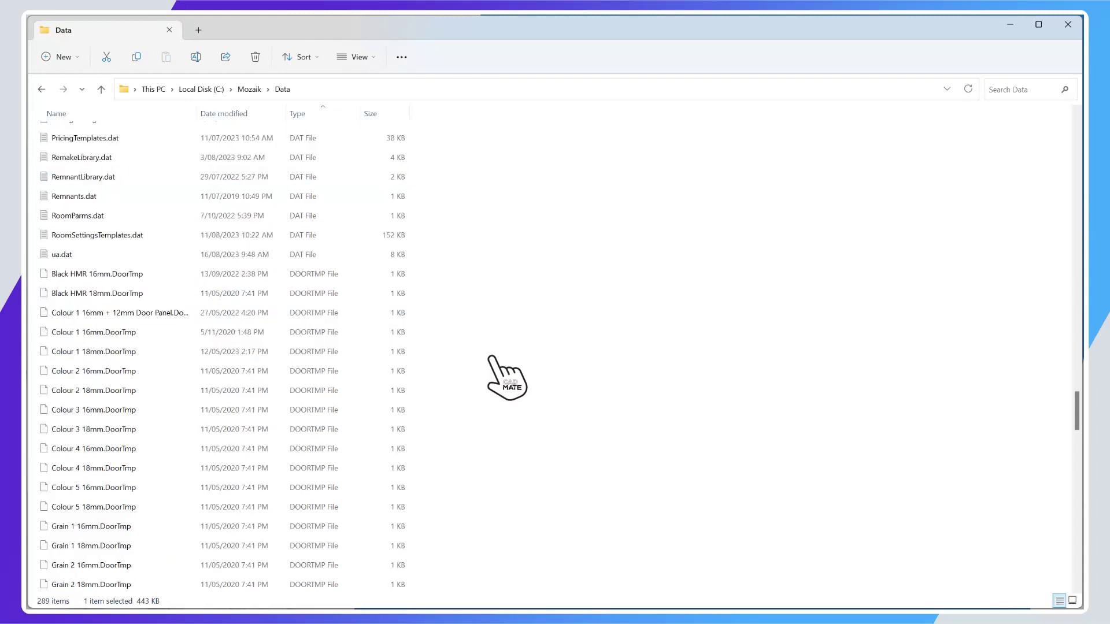
pyautogui.scroll(1, 490, 357)
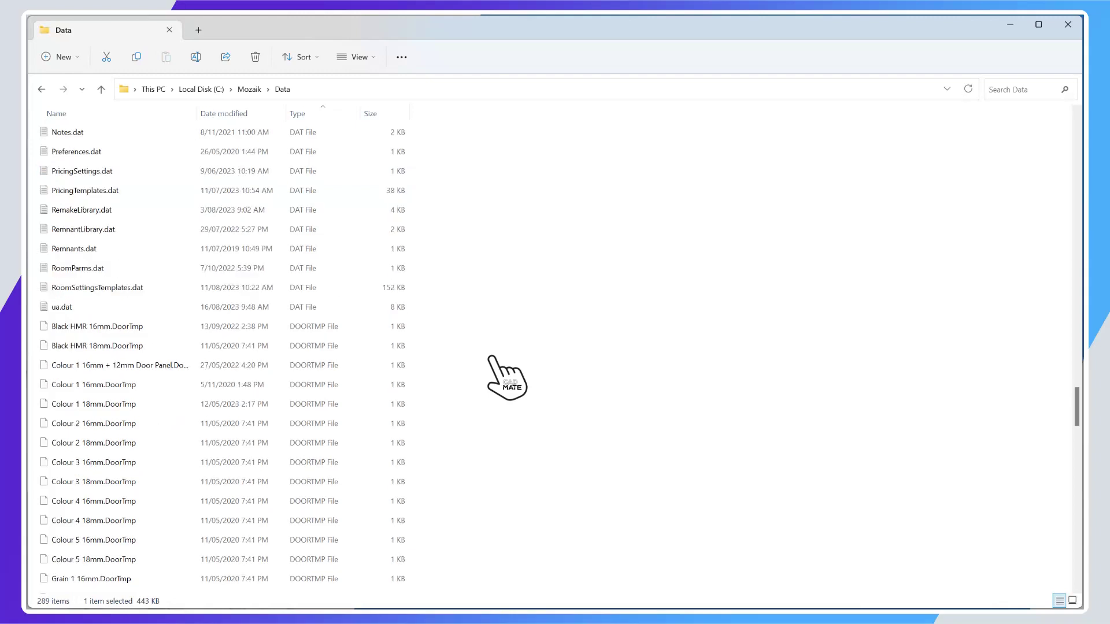
pyautogui.scroll(3, 490, 357)
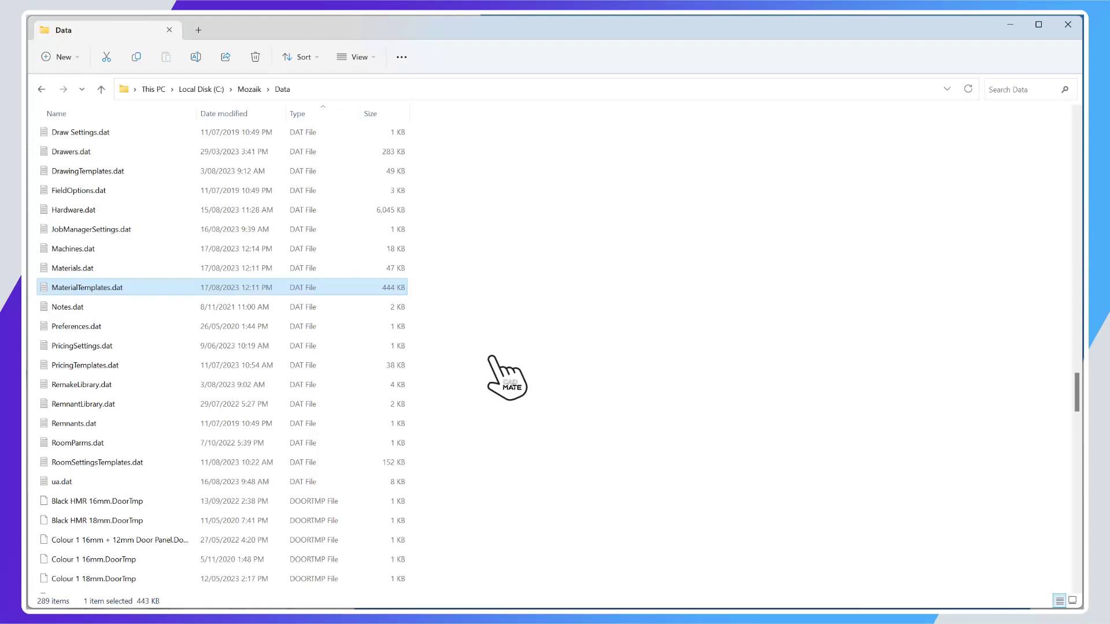
pyautogui.scroll(-2, 364, 456)
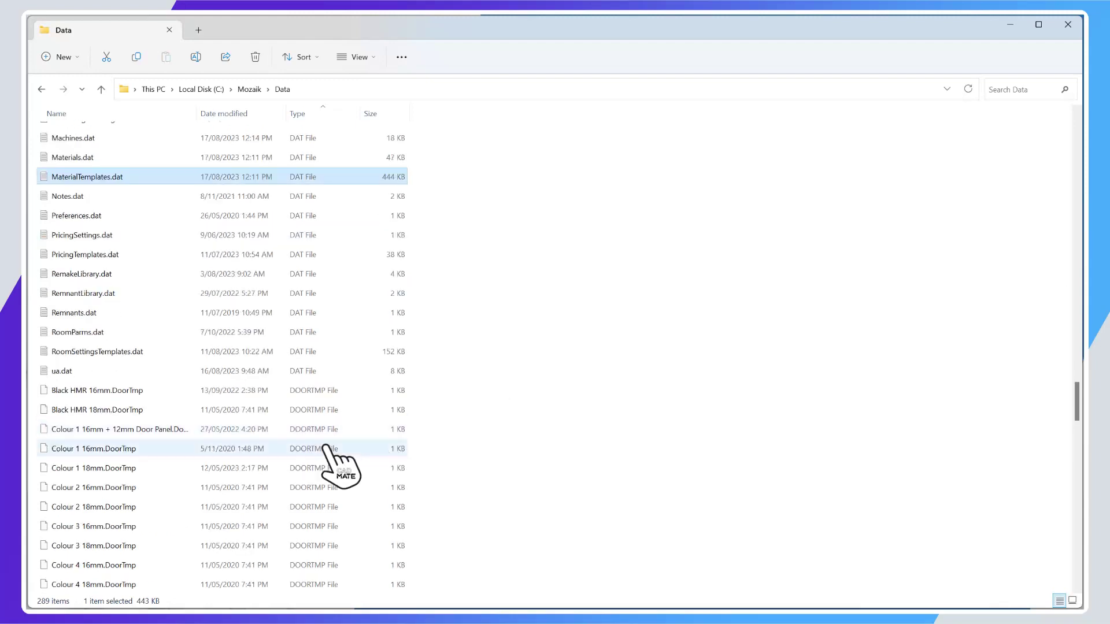
pyautogui.click(133, 390)
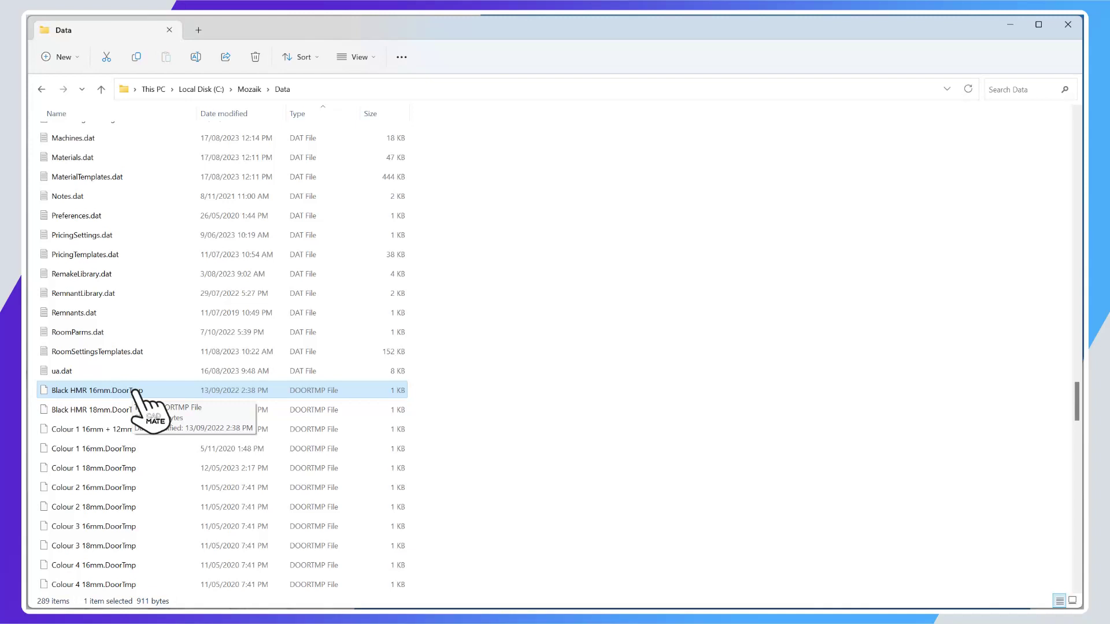
pyautogui.click(347, 123)
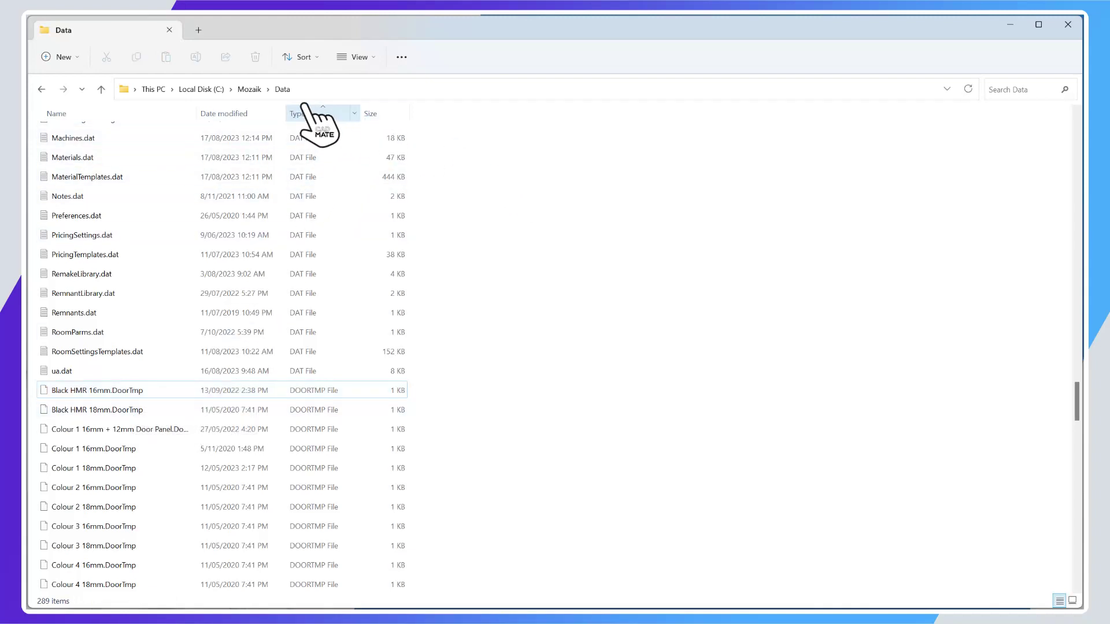
# Filter the Data folder by type to BANDTMP, CABTMP, DOORTMP, DRWRTMP, EDGASTTMP, TOPSTMP and MATTMP files
pyautogui.click(354, 114)
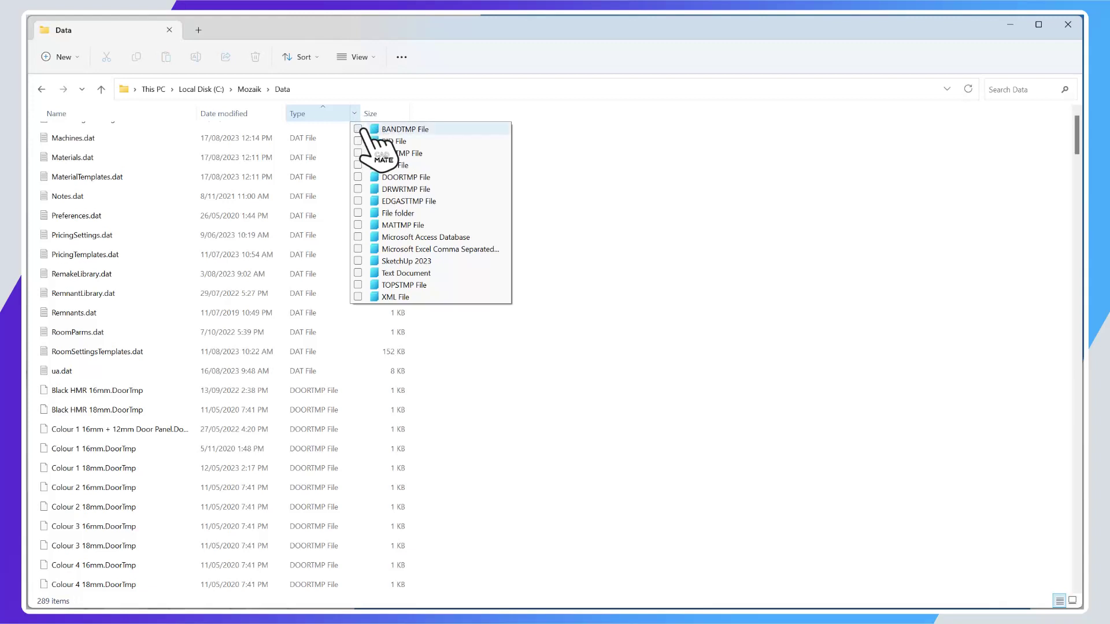
pyautogui.click(358, 129)
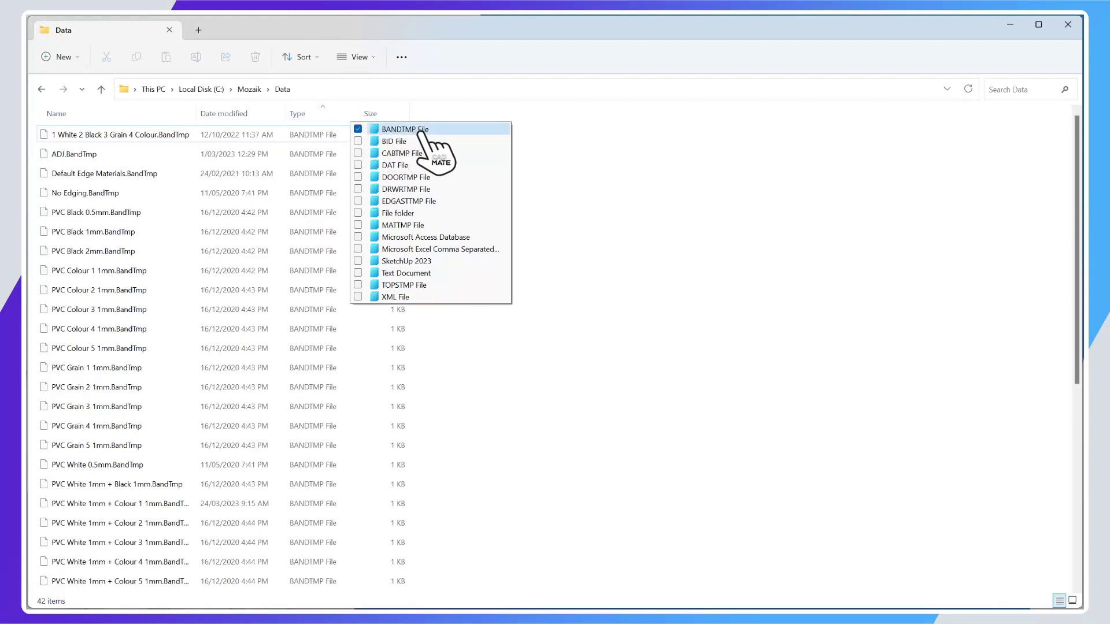
pyautogui.click(371, 154)
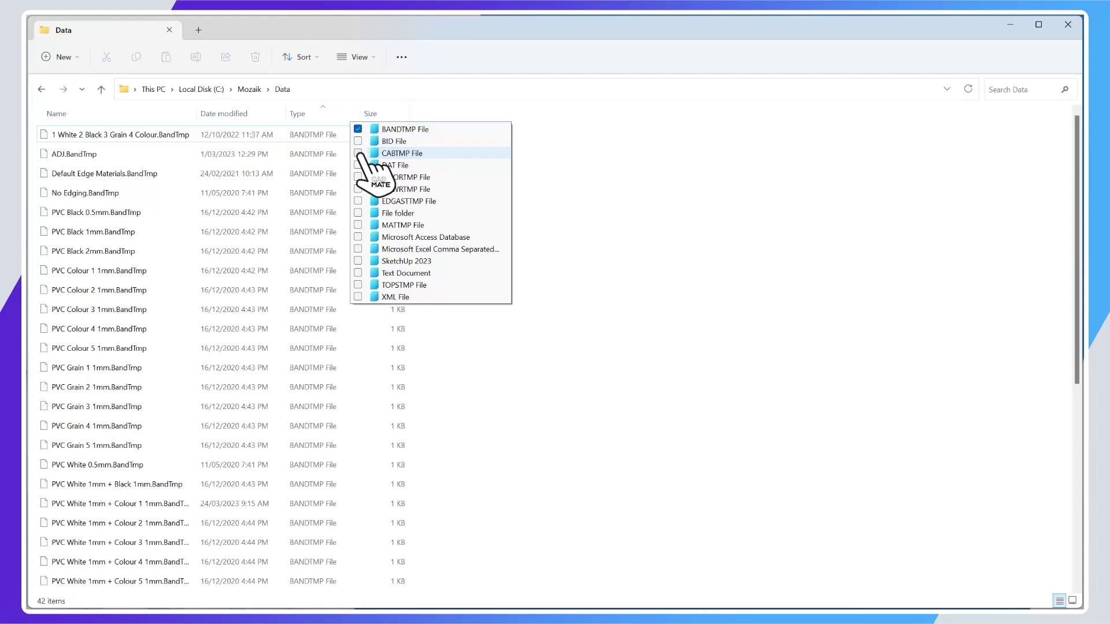
pyautogui.click(358, 178)
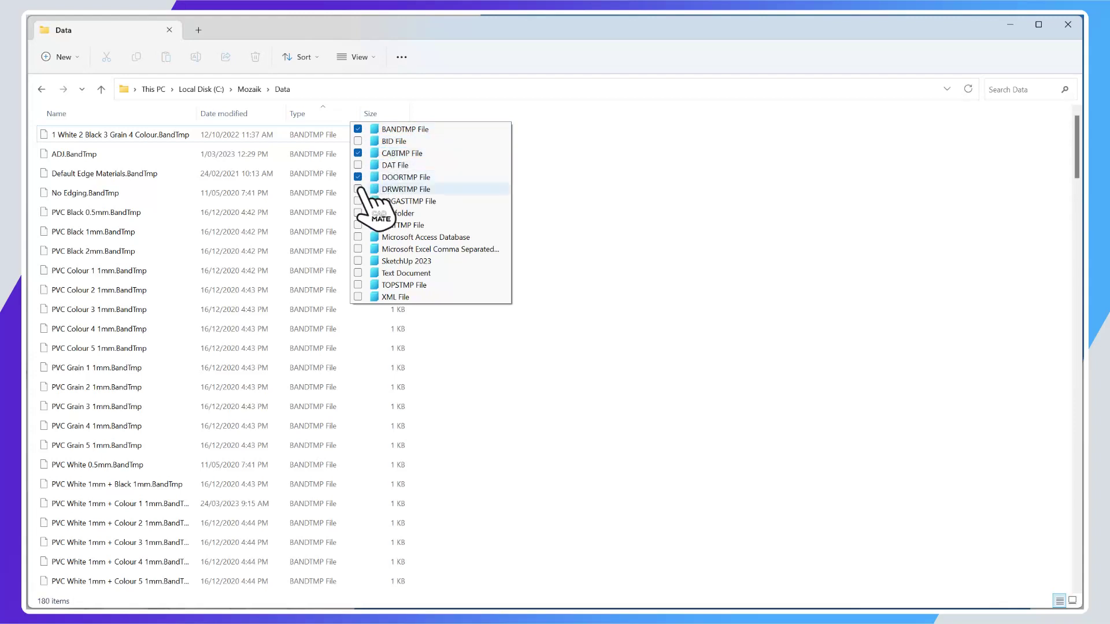
pyautogui.click(359, 189)
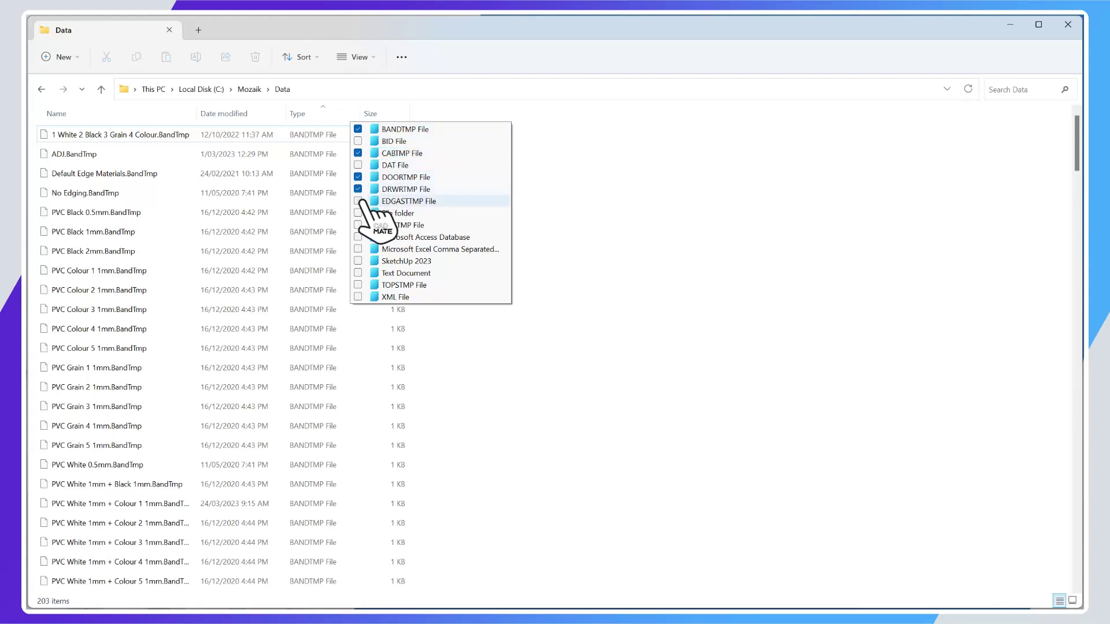
pyautogui.click(359, 201)
pyautogui.click(359, 285)
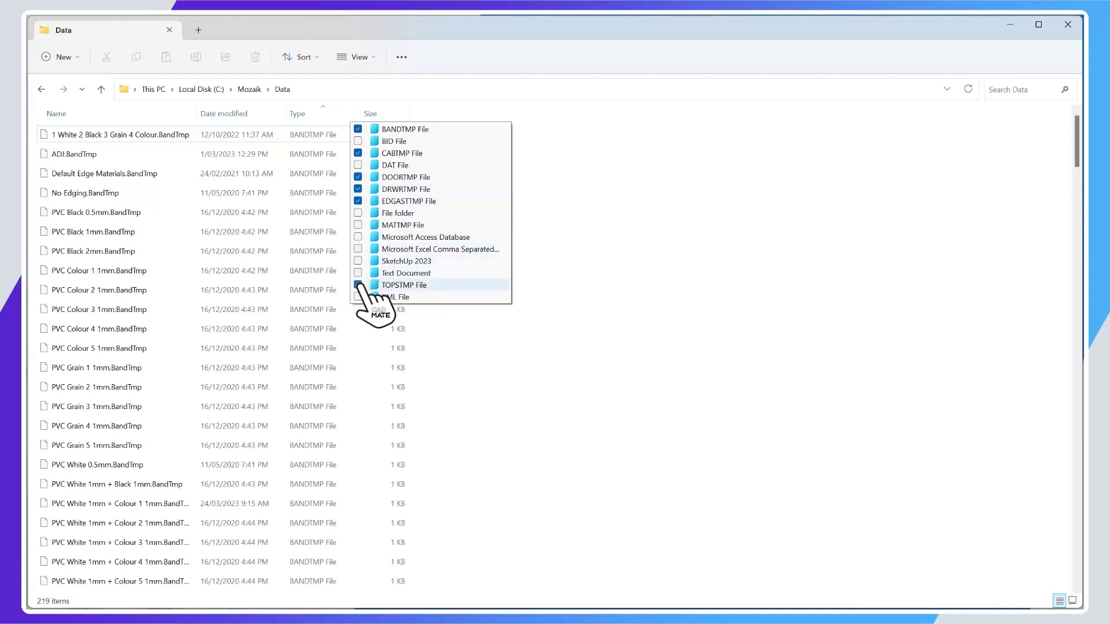
pyautogui.click(358, 225)
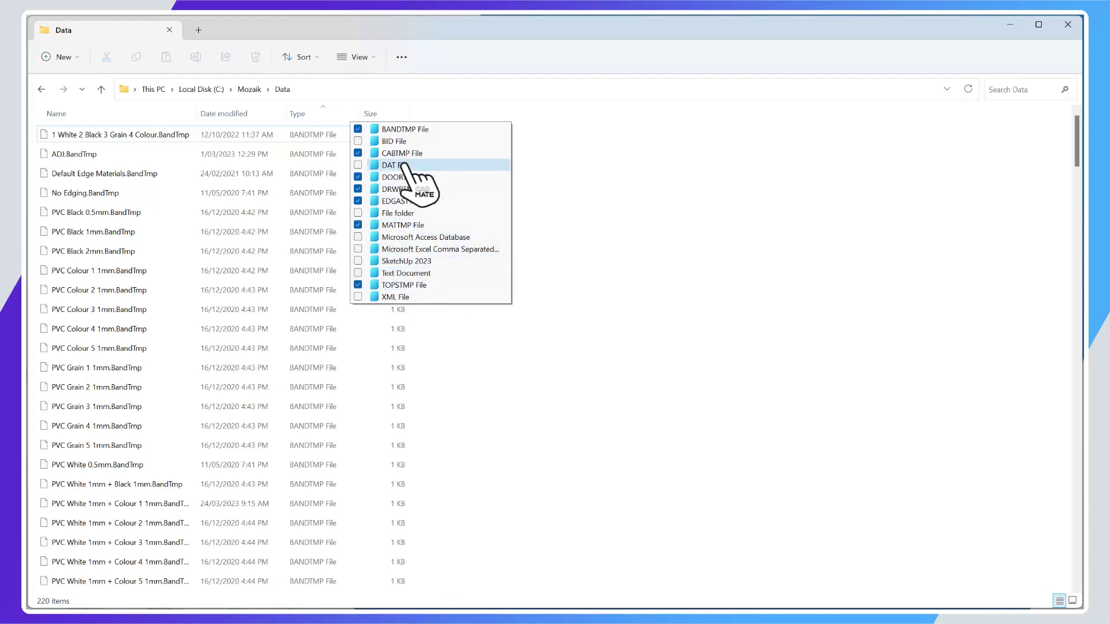
# Review the filtered material template files in the Data folder and cut all of them
pyautogui.click(608, 282)
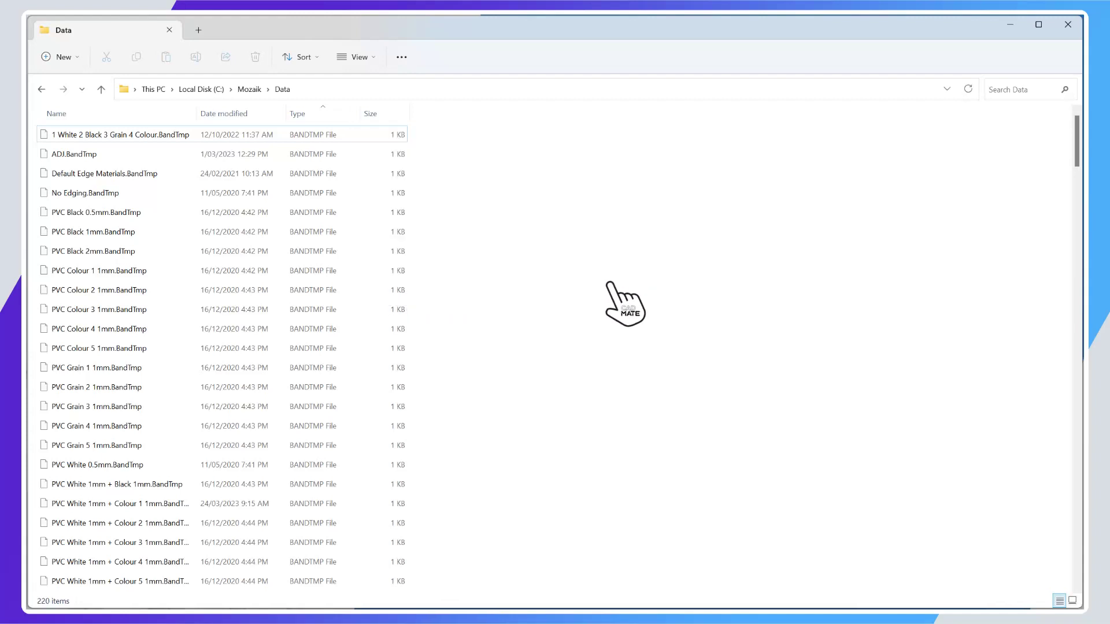
pyautogui.scroll(-1, 356, 298)
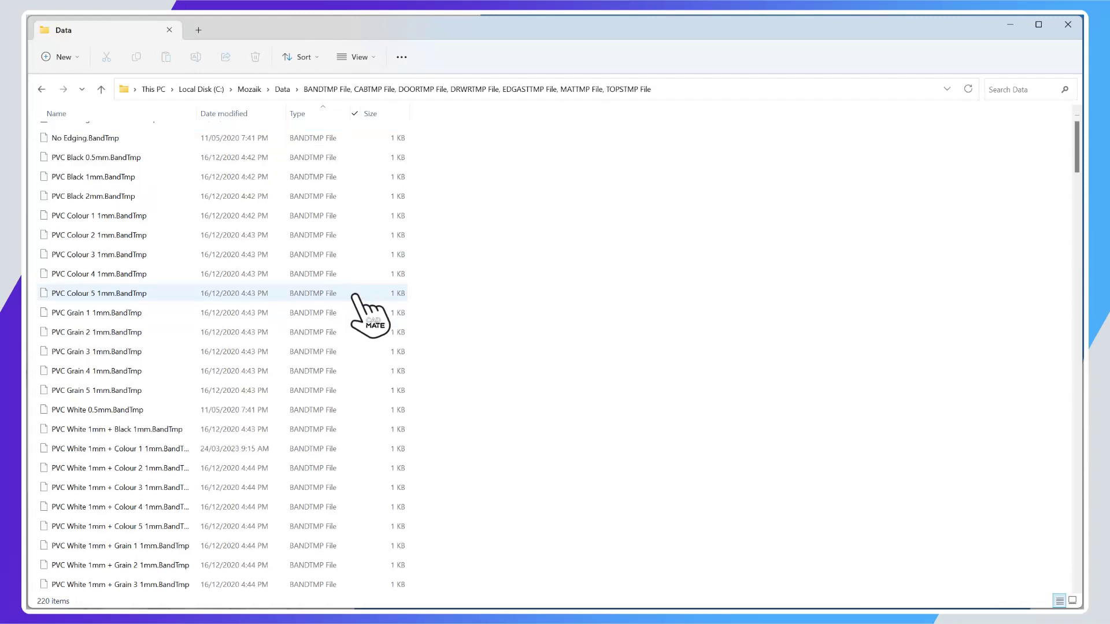
pyautogui.scroll(-20, 359, 307)
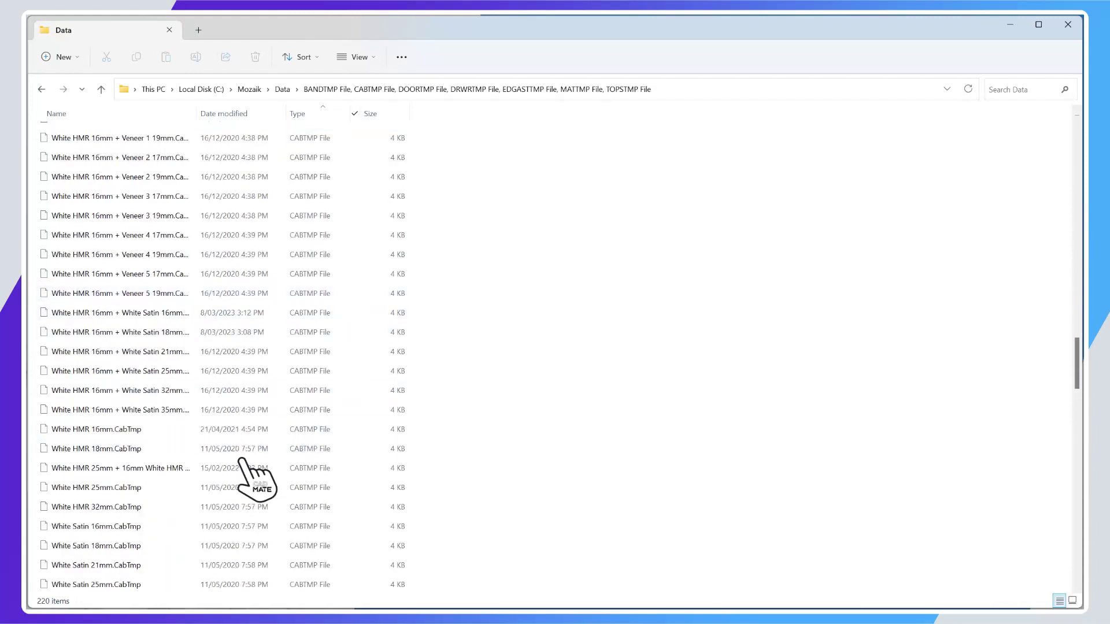
pyautogui.scroll(-20, 376, 458)
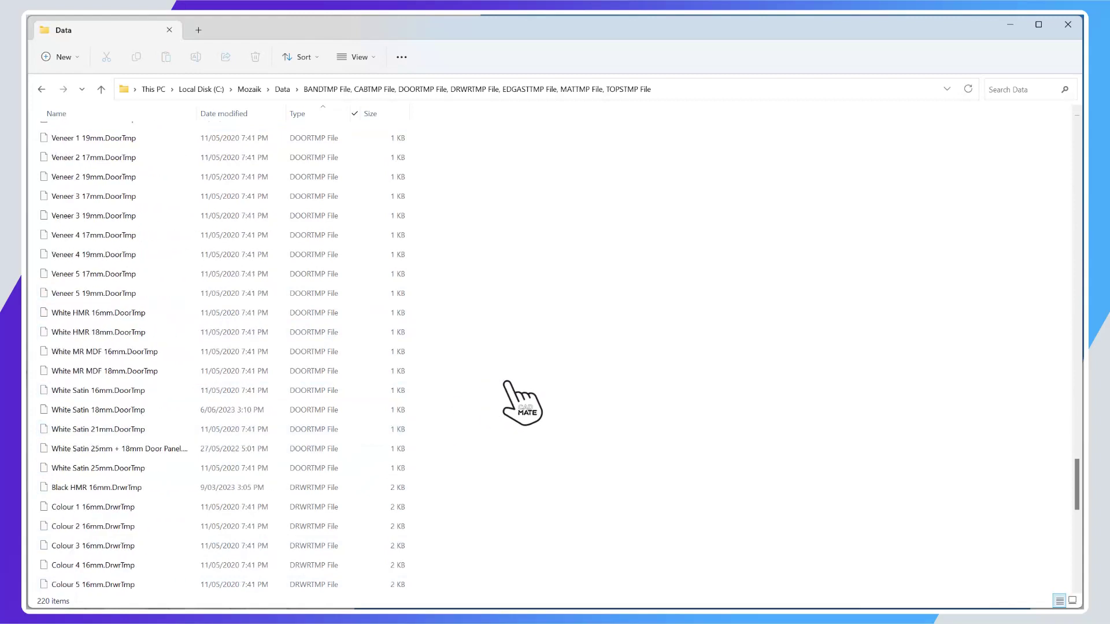
pyautogui.scroll(-15, 522, 403)
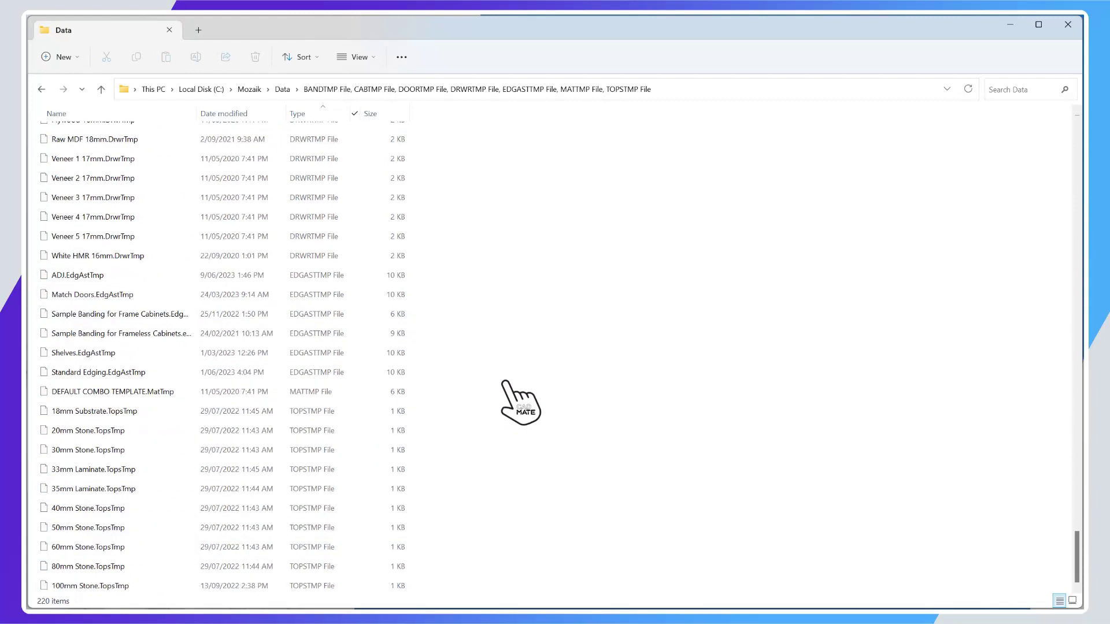
pyautogui.scroll(6, 521, 403)
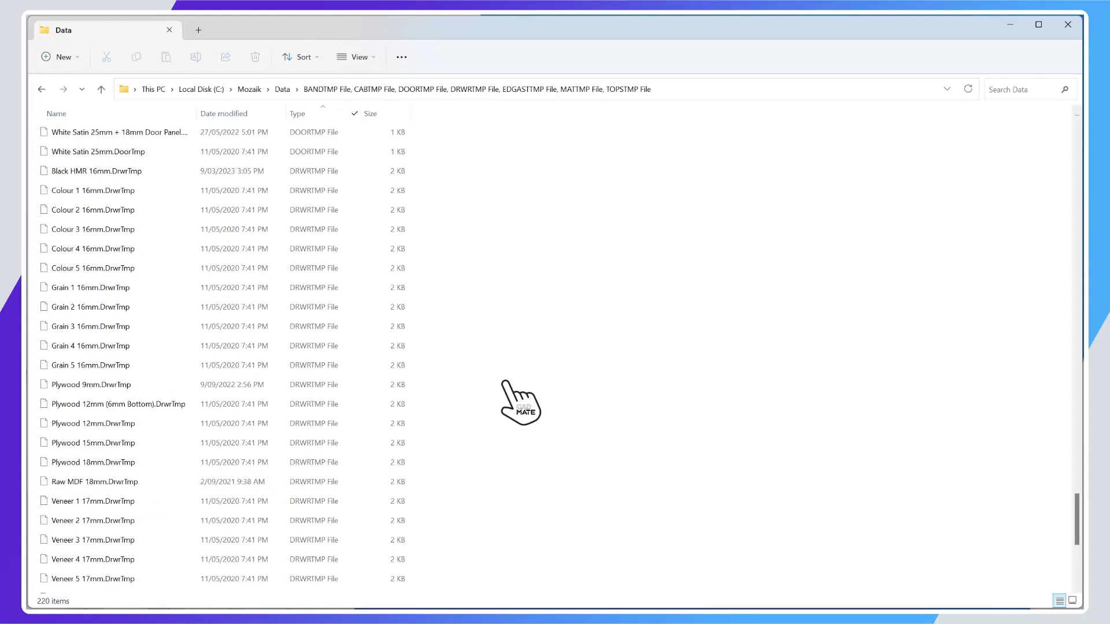
pyautogui.hotkey('ctrl', 'a')
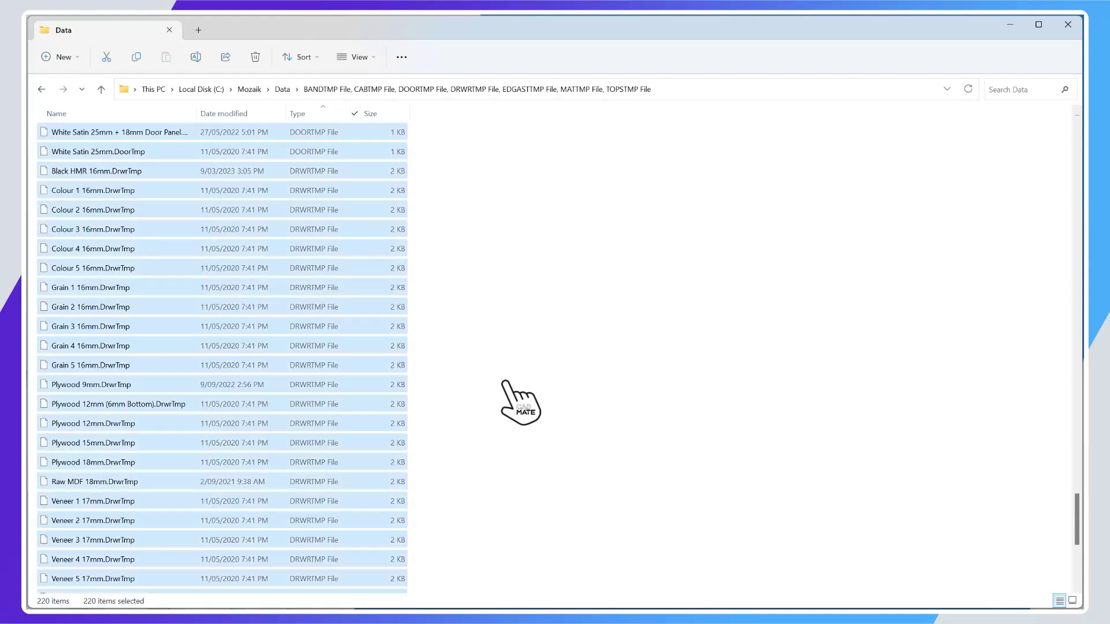
pyautogui.click(107, 57)
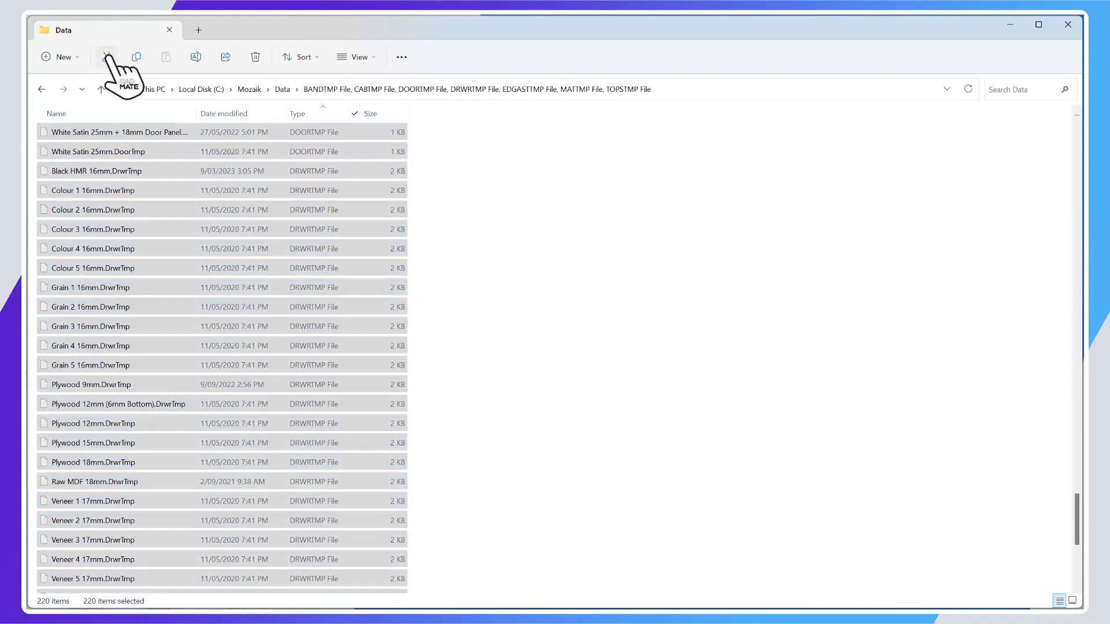
# Move the cut template files into the Old Material Templates folder inside Mozaik's Backups folder
pyautogui.click(250, 89)
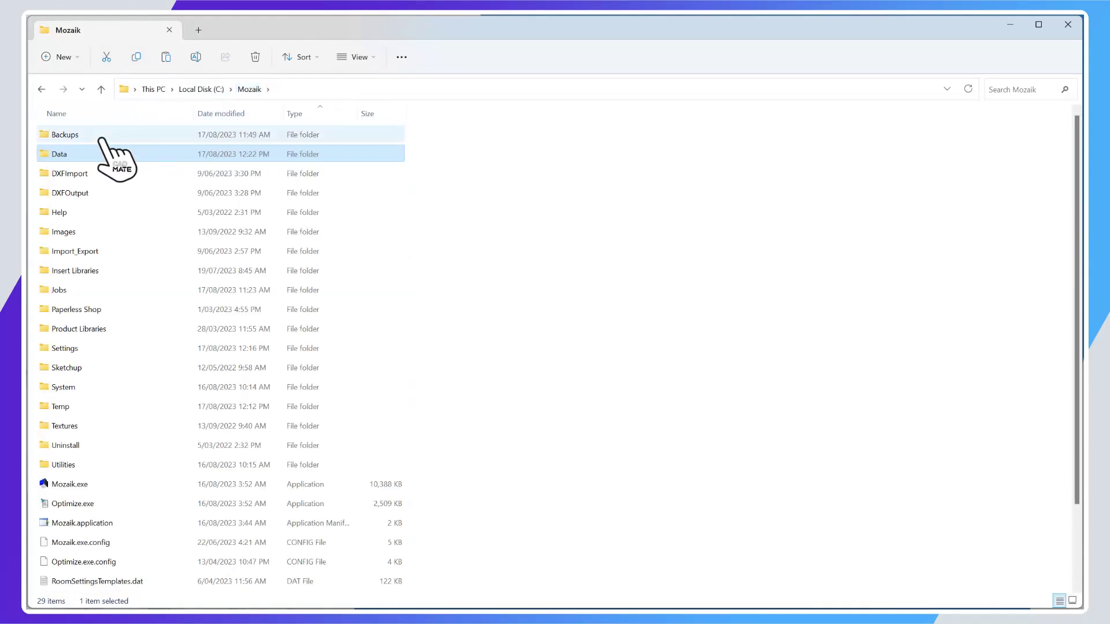
pyautogui.doubleClick(99, 135)
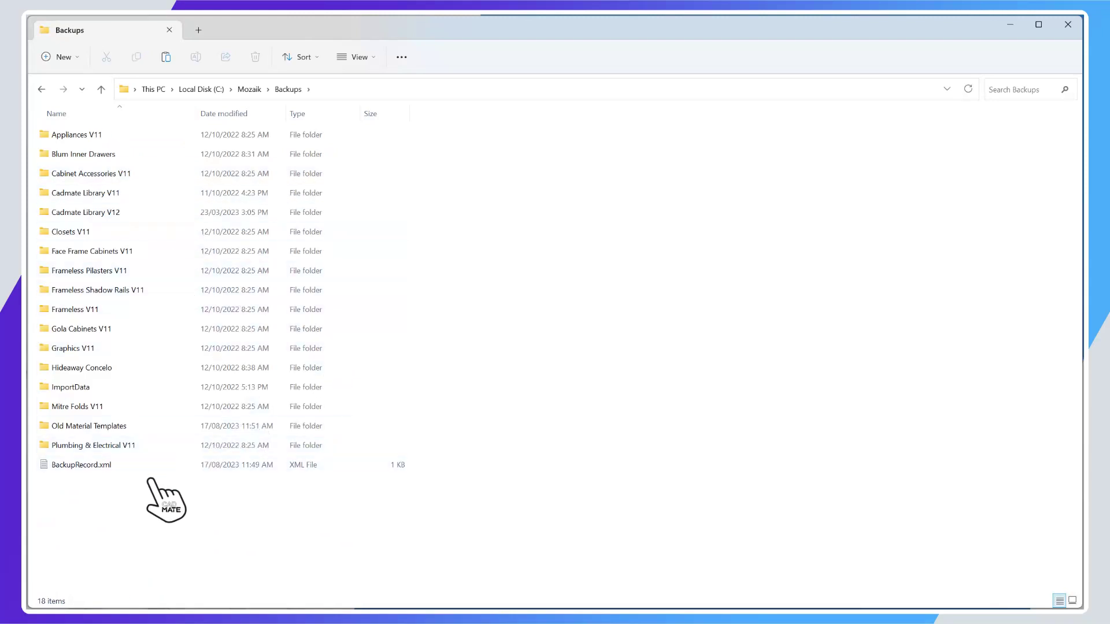
pyautogui.click(104, 429)
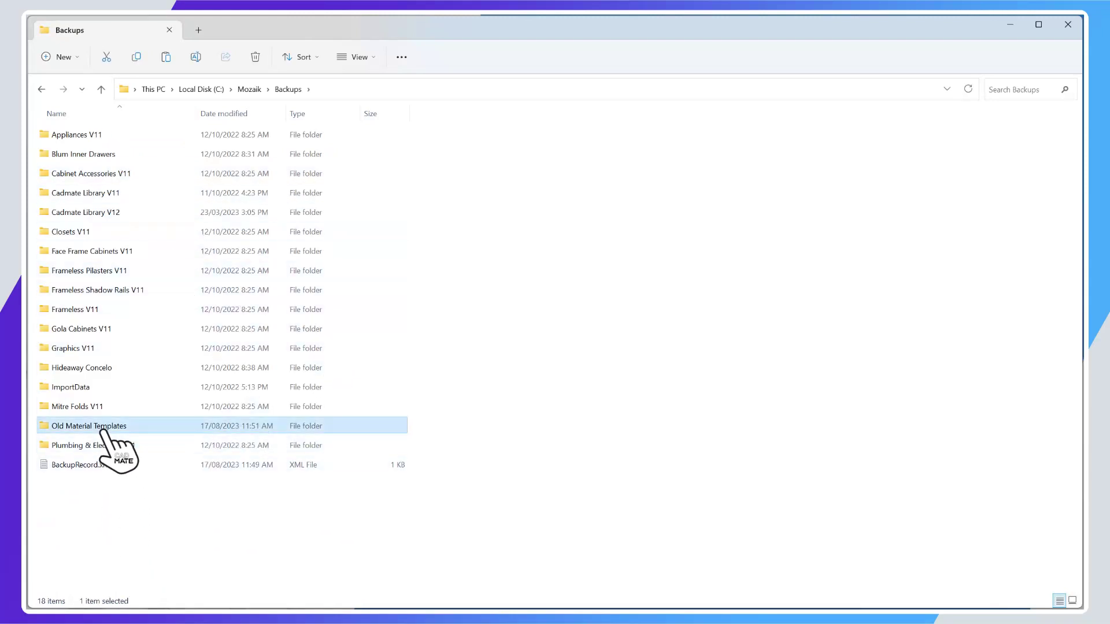
pyautogui.doubleClick(107, 429)
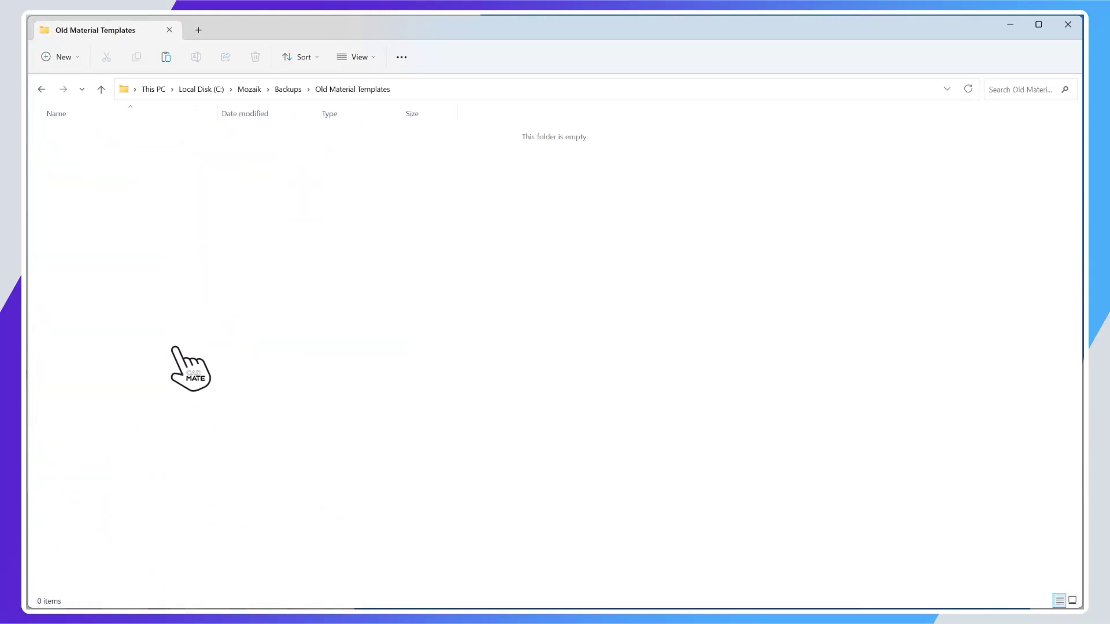
# Return to the Mozaik Data folder and check its remaining folders and files for leftover individual material templates
pyautogui.click(248, 89)
pyautogui.doubleClick(105, 154)
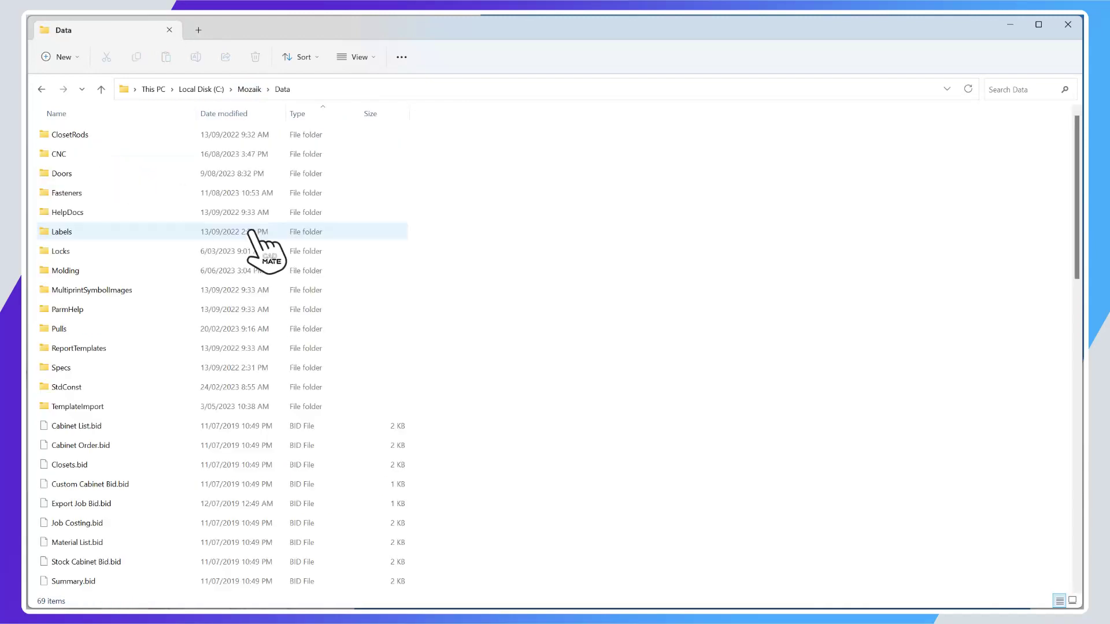
pyautogui.scroll(-2, 517, 319)
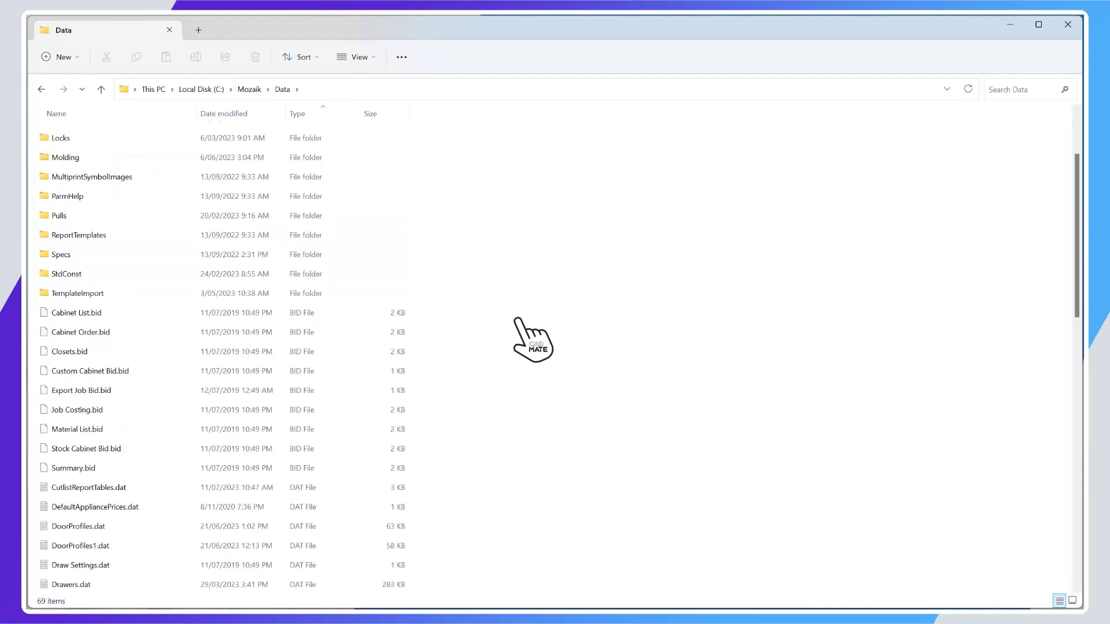
pyautogui.scroll(-12, 516, 322)
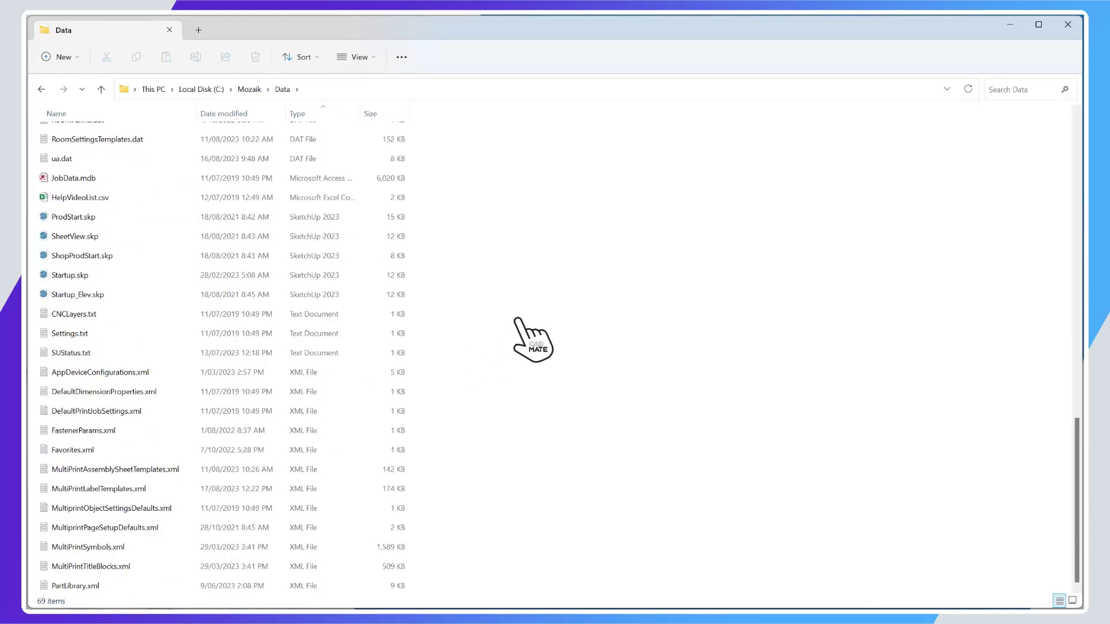
pyautogui.scroll(14, 517, 319)
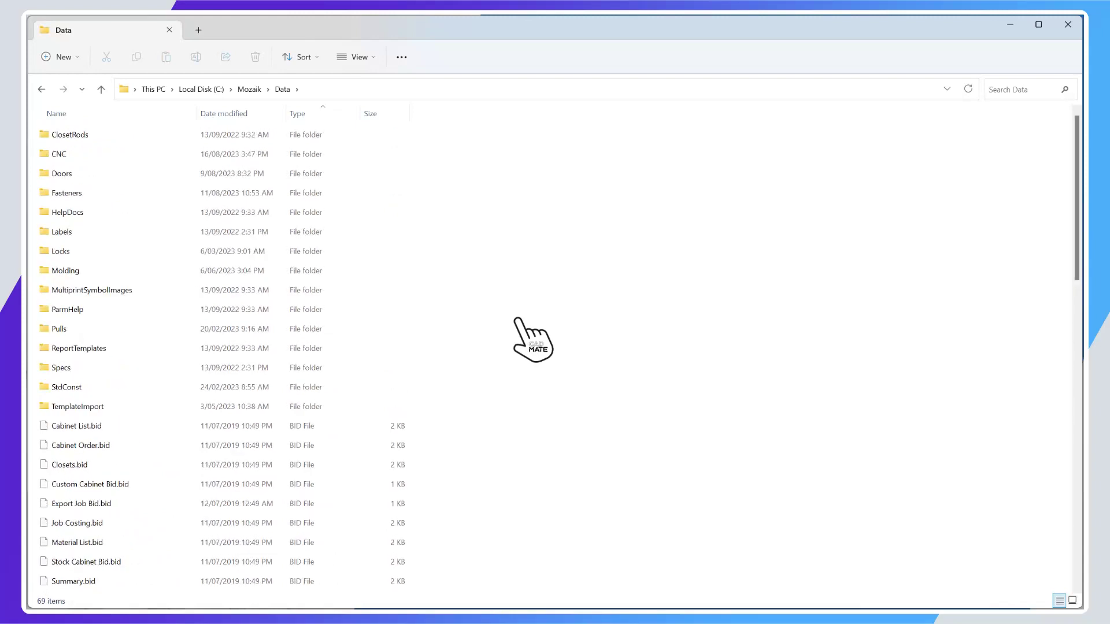
pyautogui.scroll(-3, 517, 319)
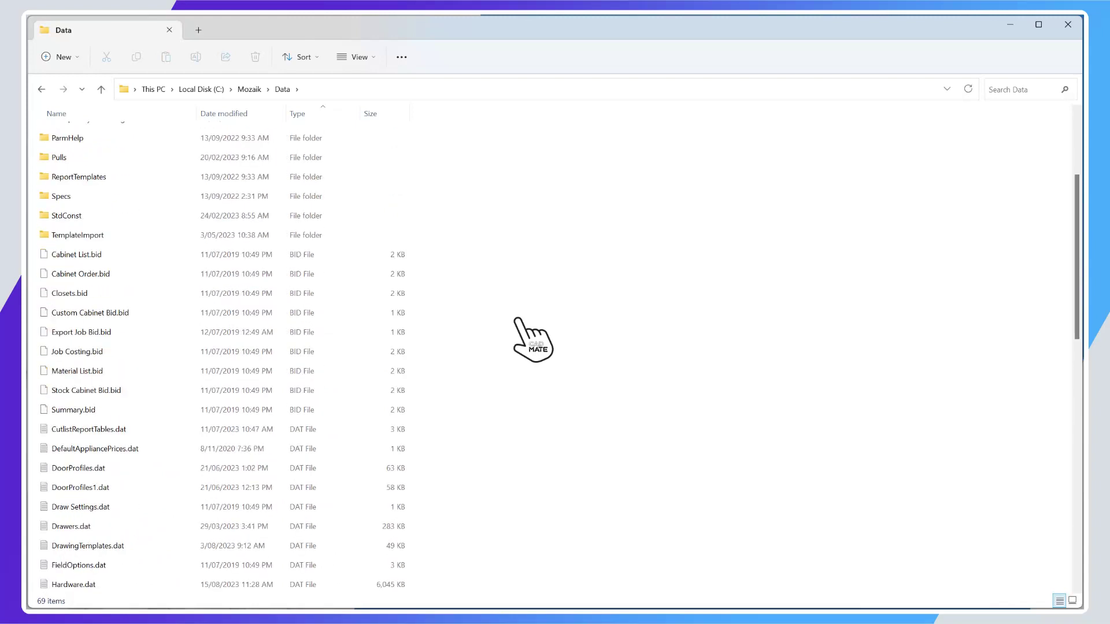
pyautogui.scroll(-7, 517, 320)
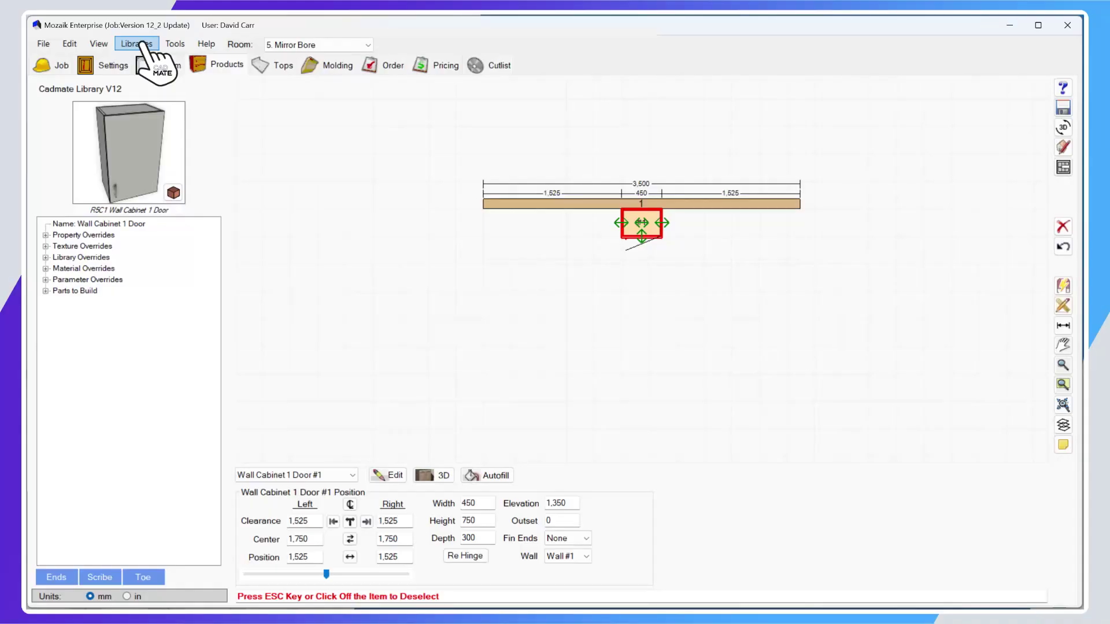
# In Mozaik's Product Editor, open the library parameters of Cadmate Library V12 and show the Scribes category
pyautogui.click(138, 44)
pyautogui.click(153, 59)
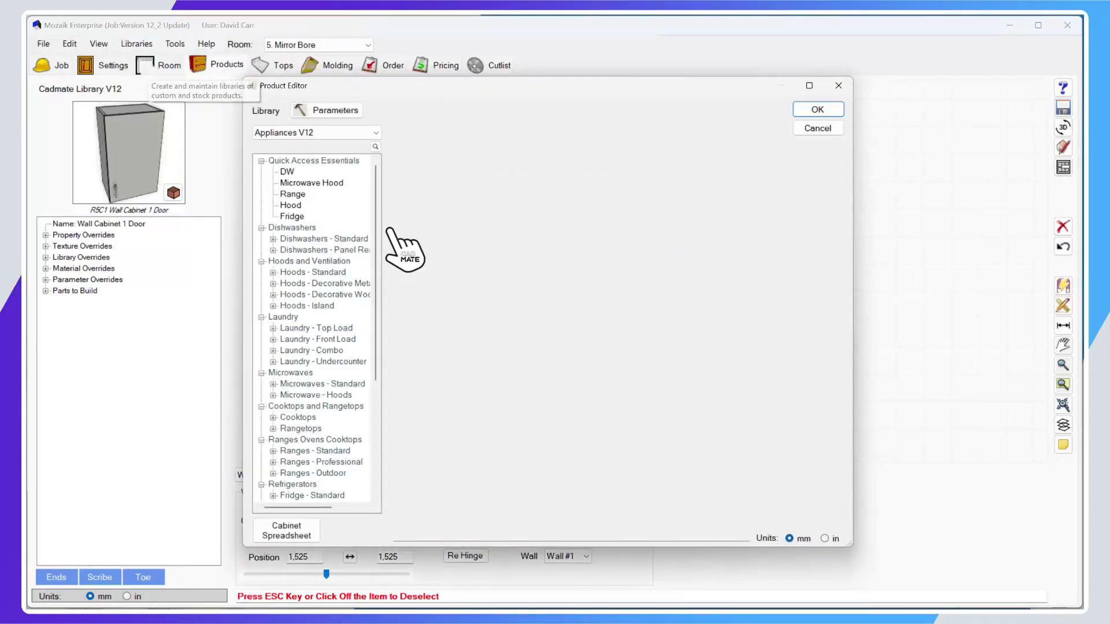
pyautogui.click(341, 133)
pyautogui.click(340, 165)
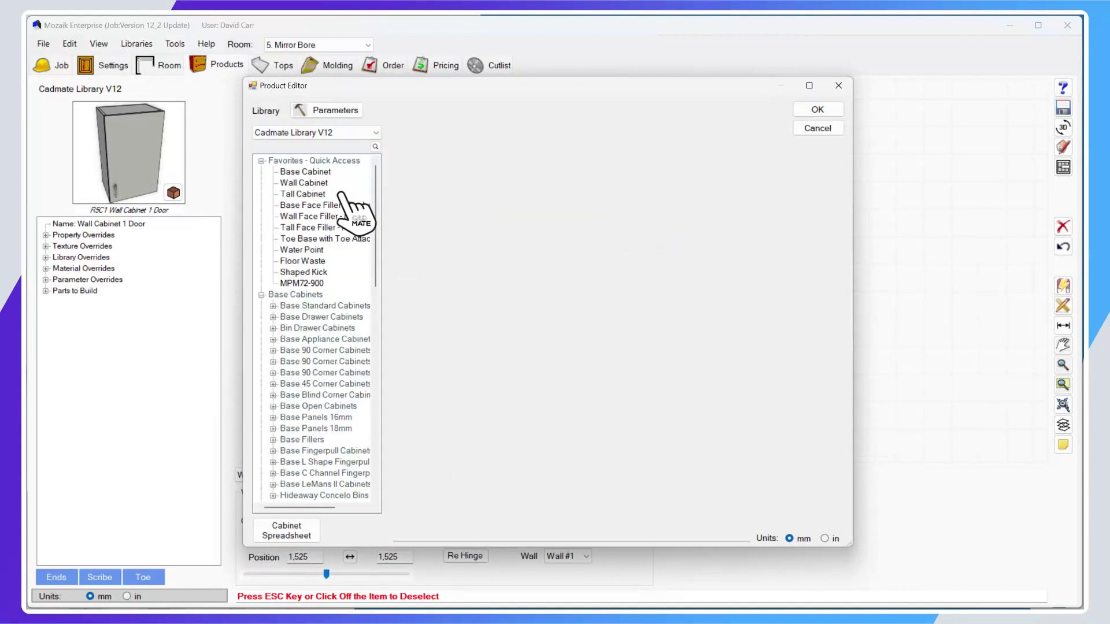
pyautogui.click(338, 112)
pyautogui.click(384, 138)
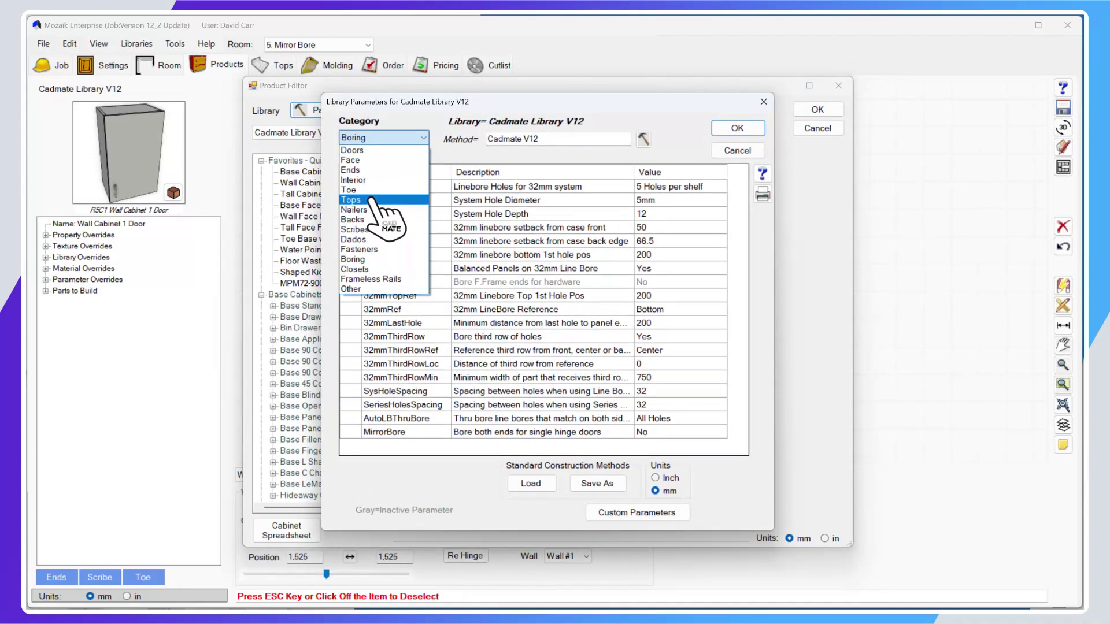
pyautogui.click(356, 229)
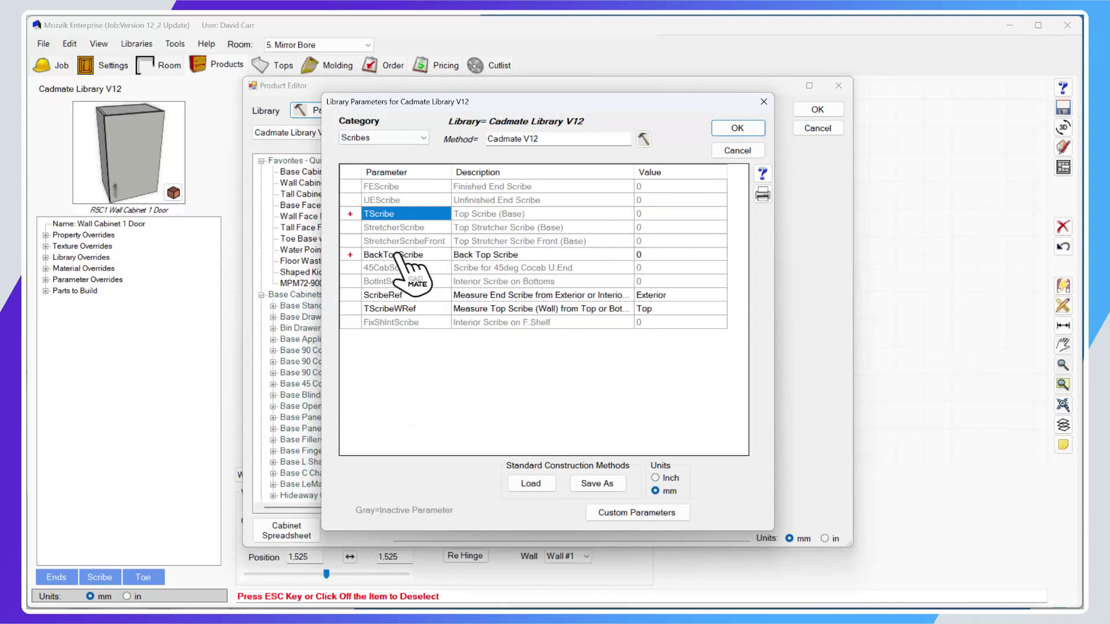
# Expand the BackTopScribe parameter and examine its base, wall (BackTopScribeW) and tall (BackTopScribeT) entries
pyautogui.click(376, 256)
pyautogui.click(350, 255)
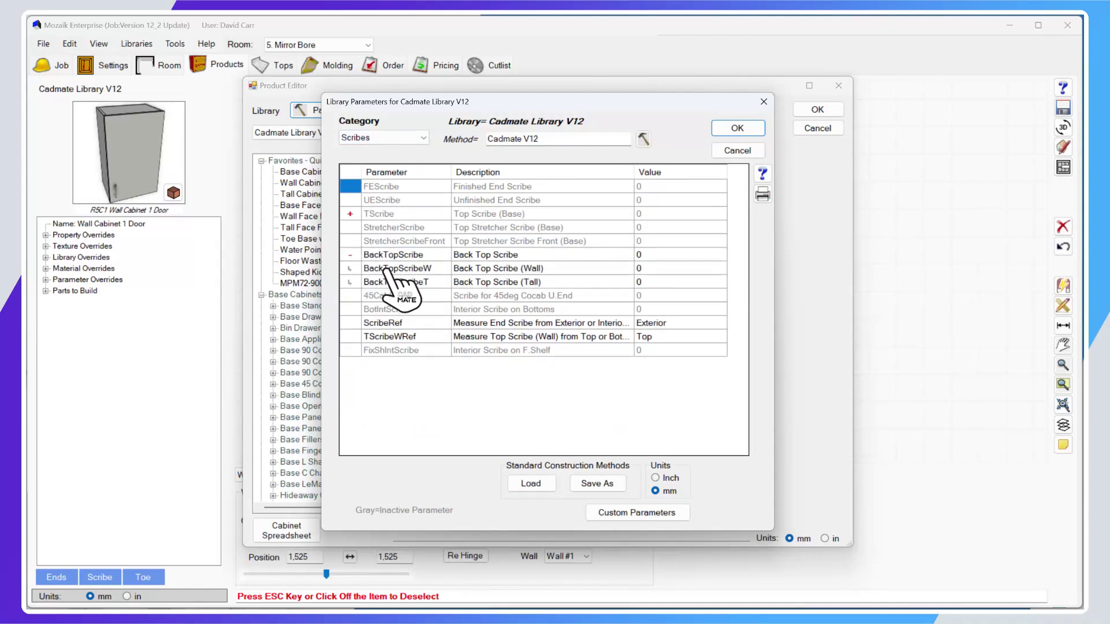
pyautogui.click(516, 258)
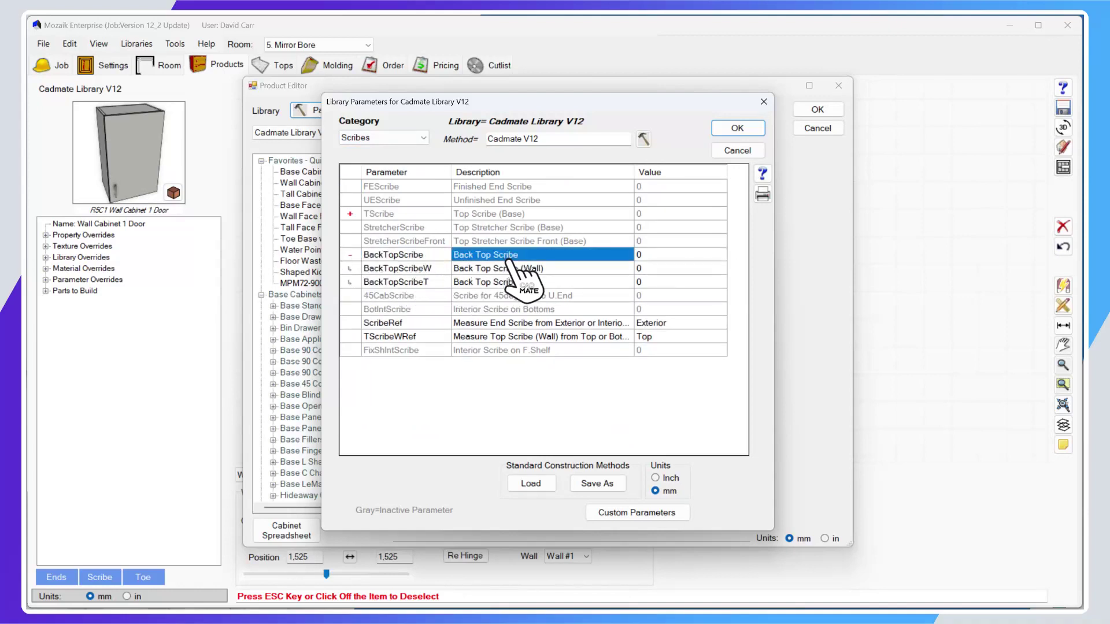
pyautogui.click(523, 269)
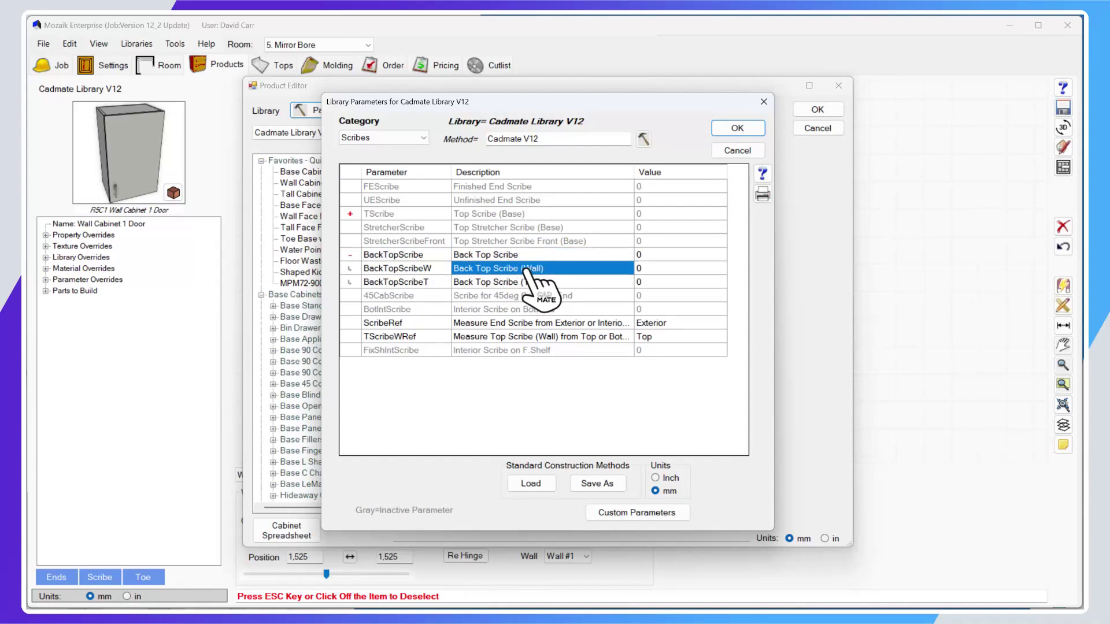
pyautogui.click(530, 282)
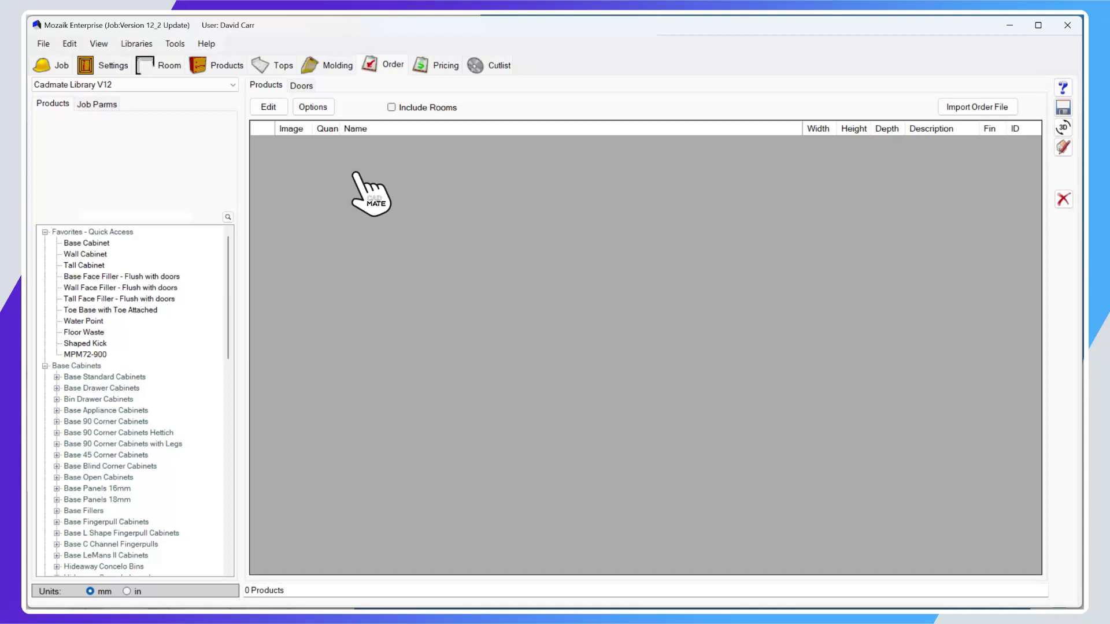
# Show the Doors list of the job's order
pyautogui.click(302, 85)
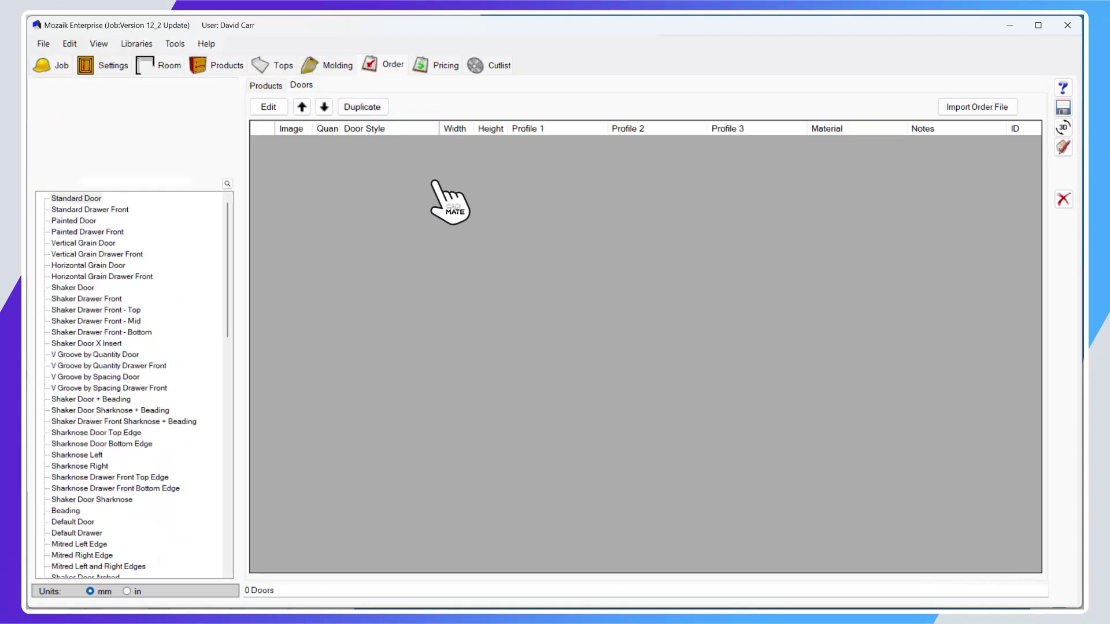